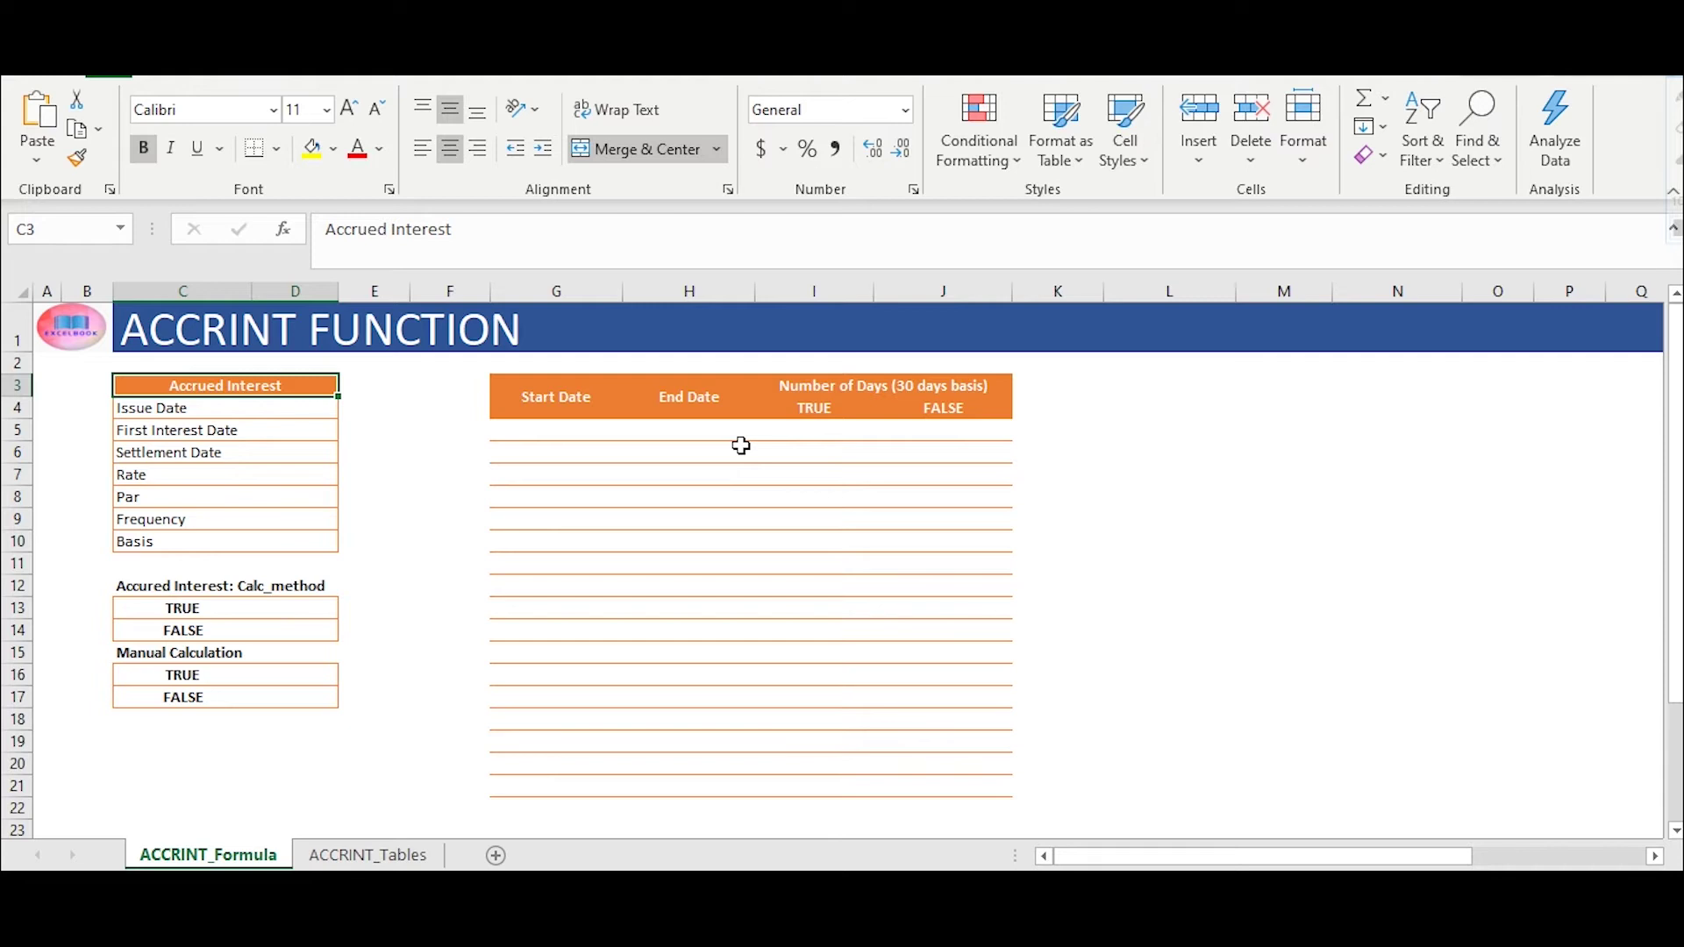
Start an ACCRINT formula in D13, then cancel it unfinished
key(Down)
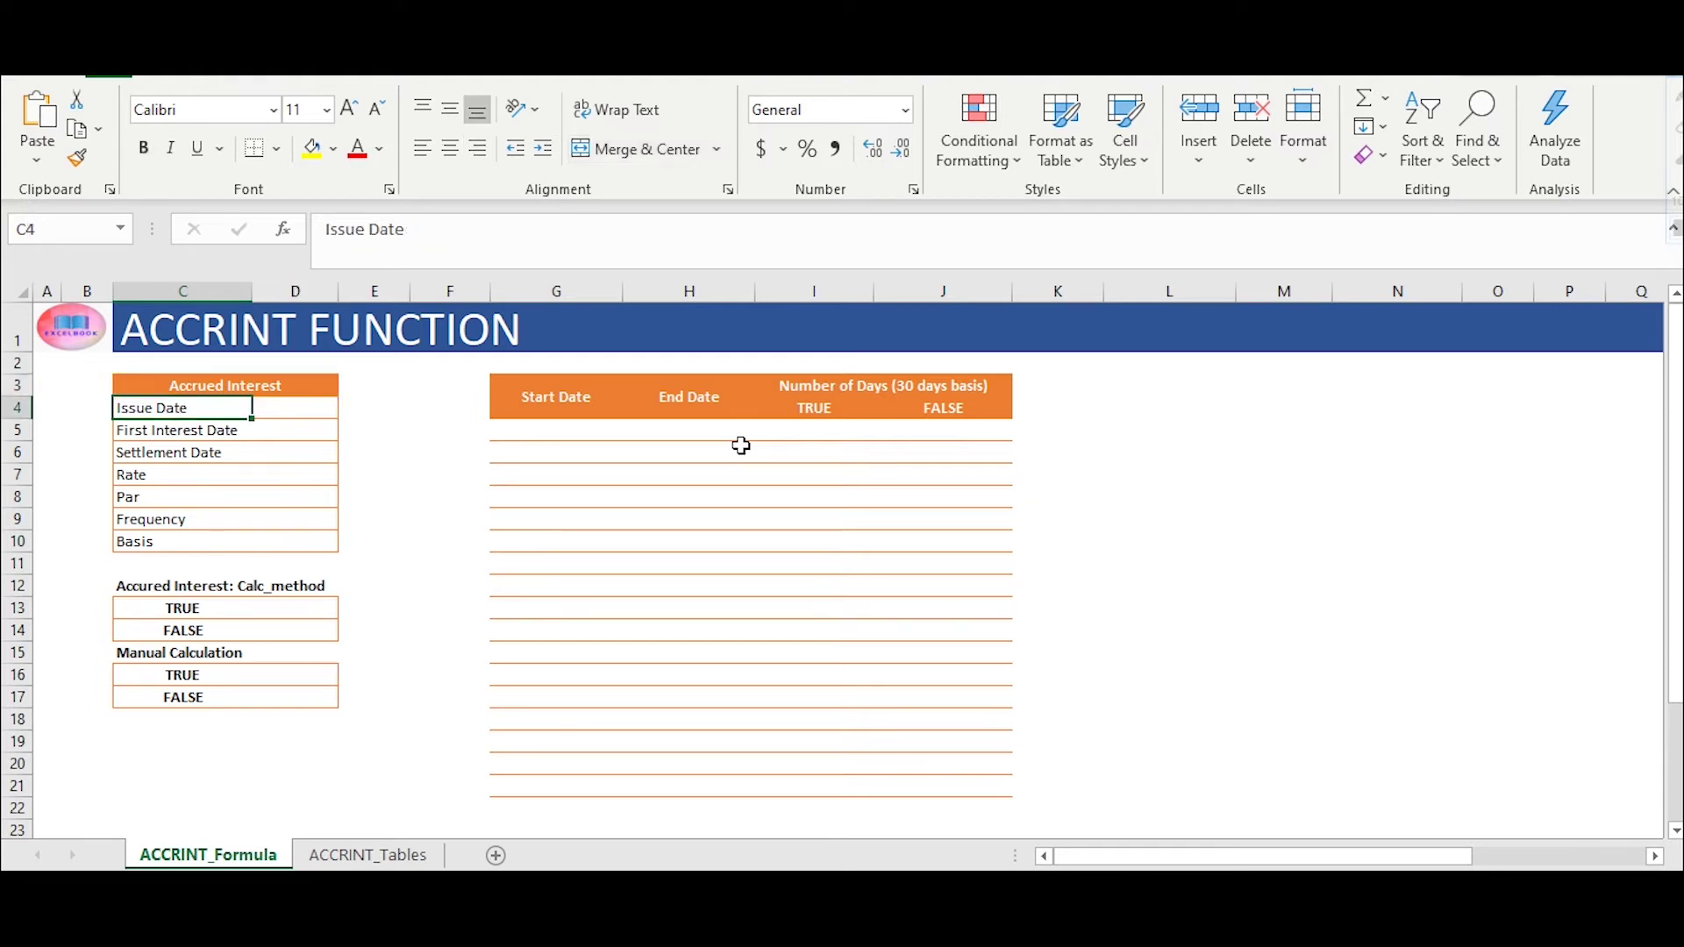
key(Up)
key(Down)
key(Down)
key(Down)
key(Down)
key(Down)
key(Down)
key(Down)
key(Down)
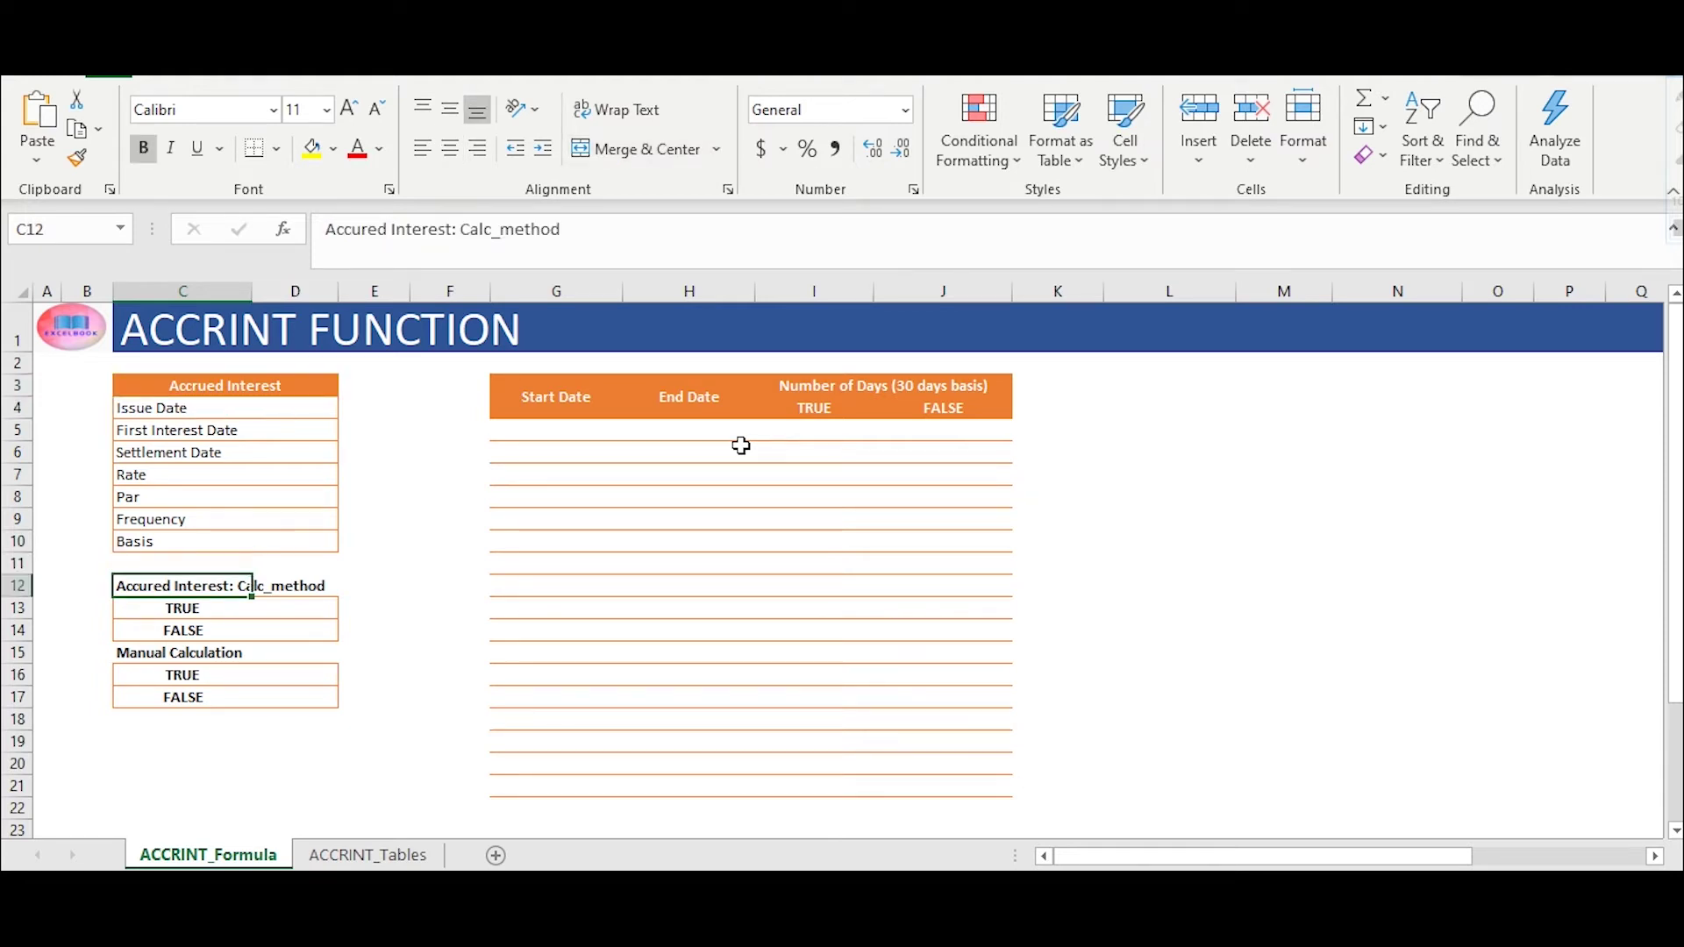
key(Down)
key(Right)
text(=a)
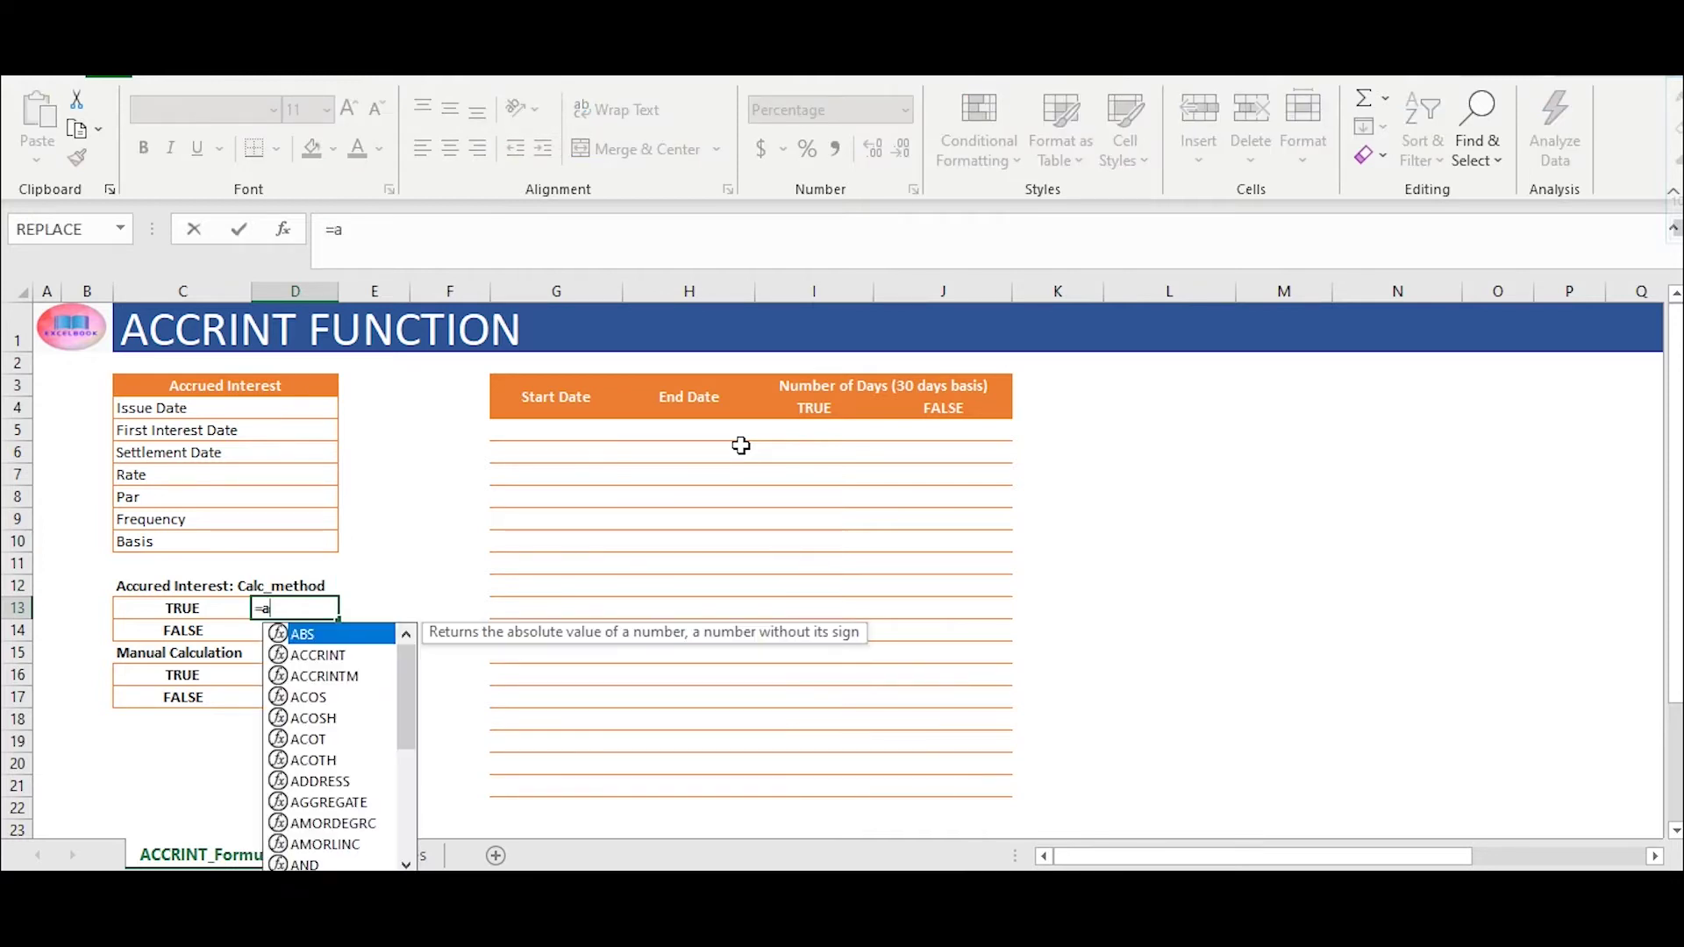
key(Down)
key(Tab)
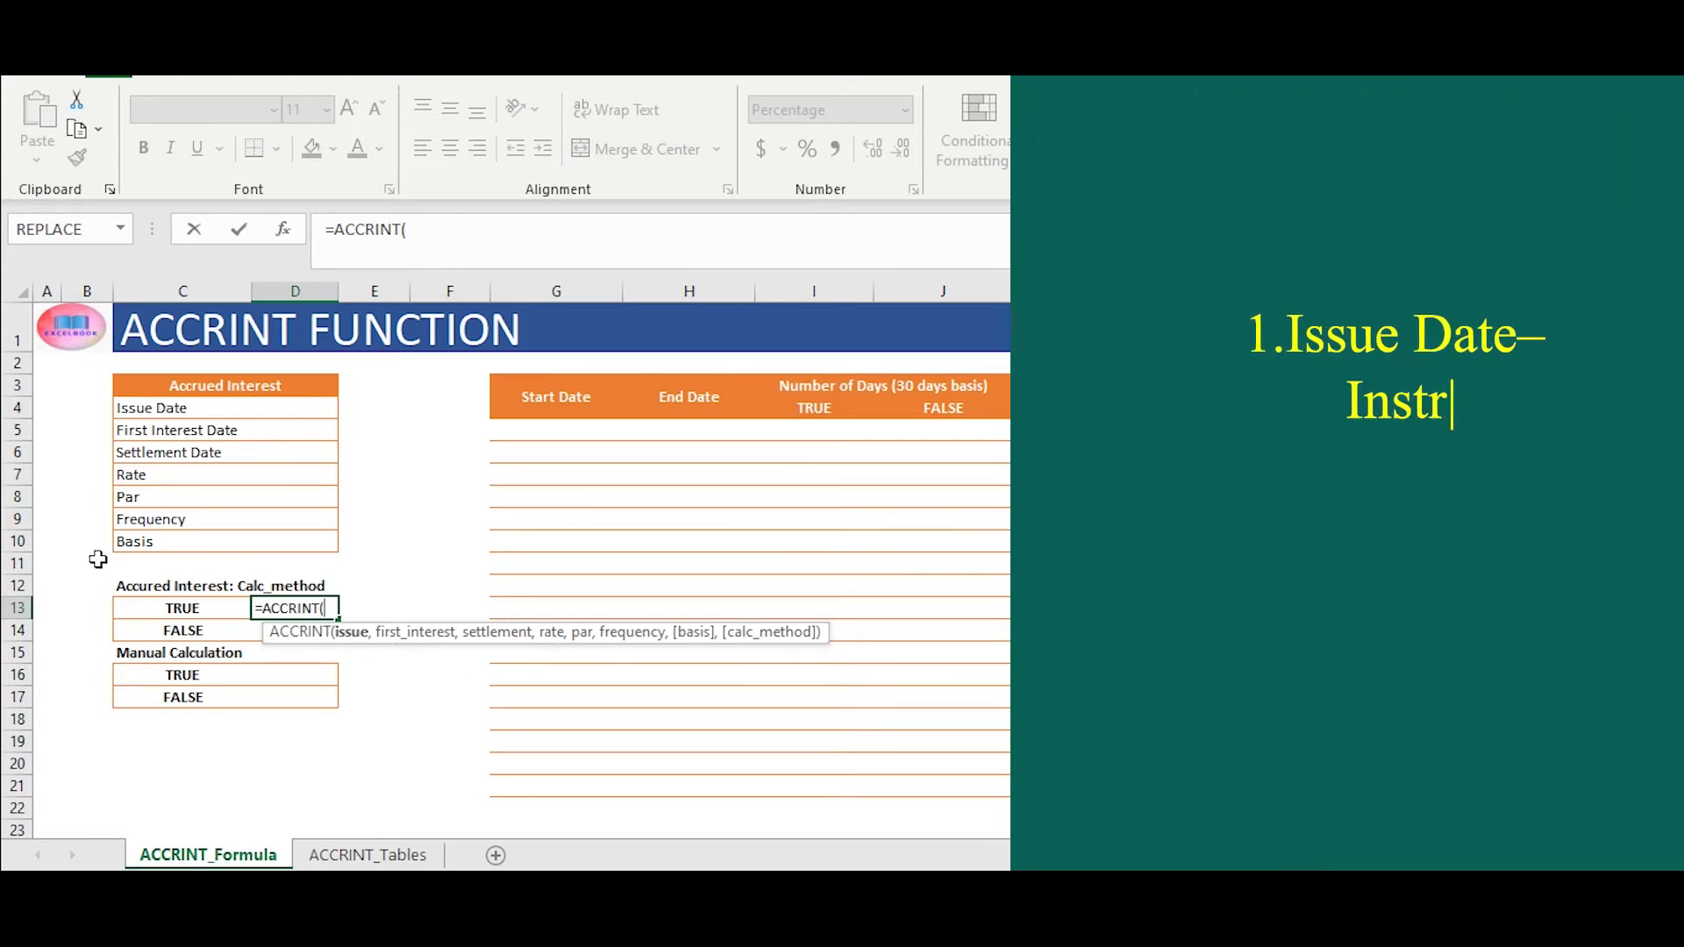
key(Escape)
Enter issue date 15-Feb-19, first interest 15-Feb-21 and settlement 4-Jun-20 in D4:D6
key(Up)
key(Up)
key(Up)
key(Up)
key(Up)
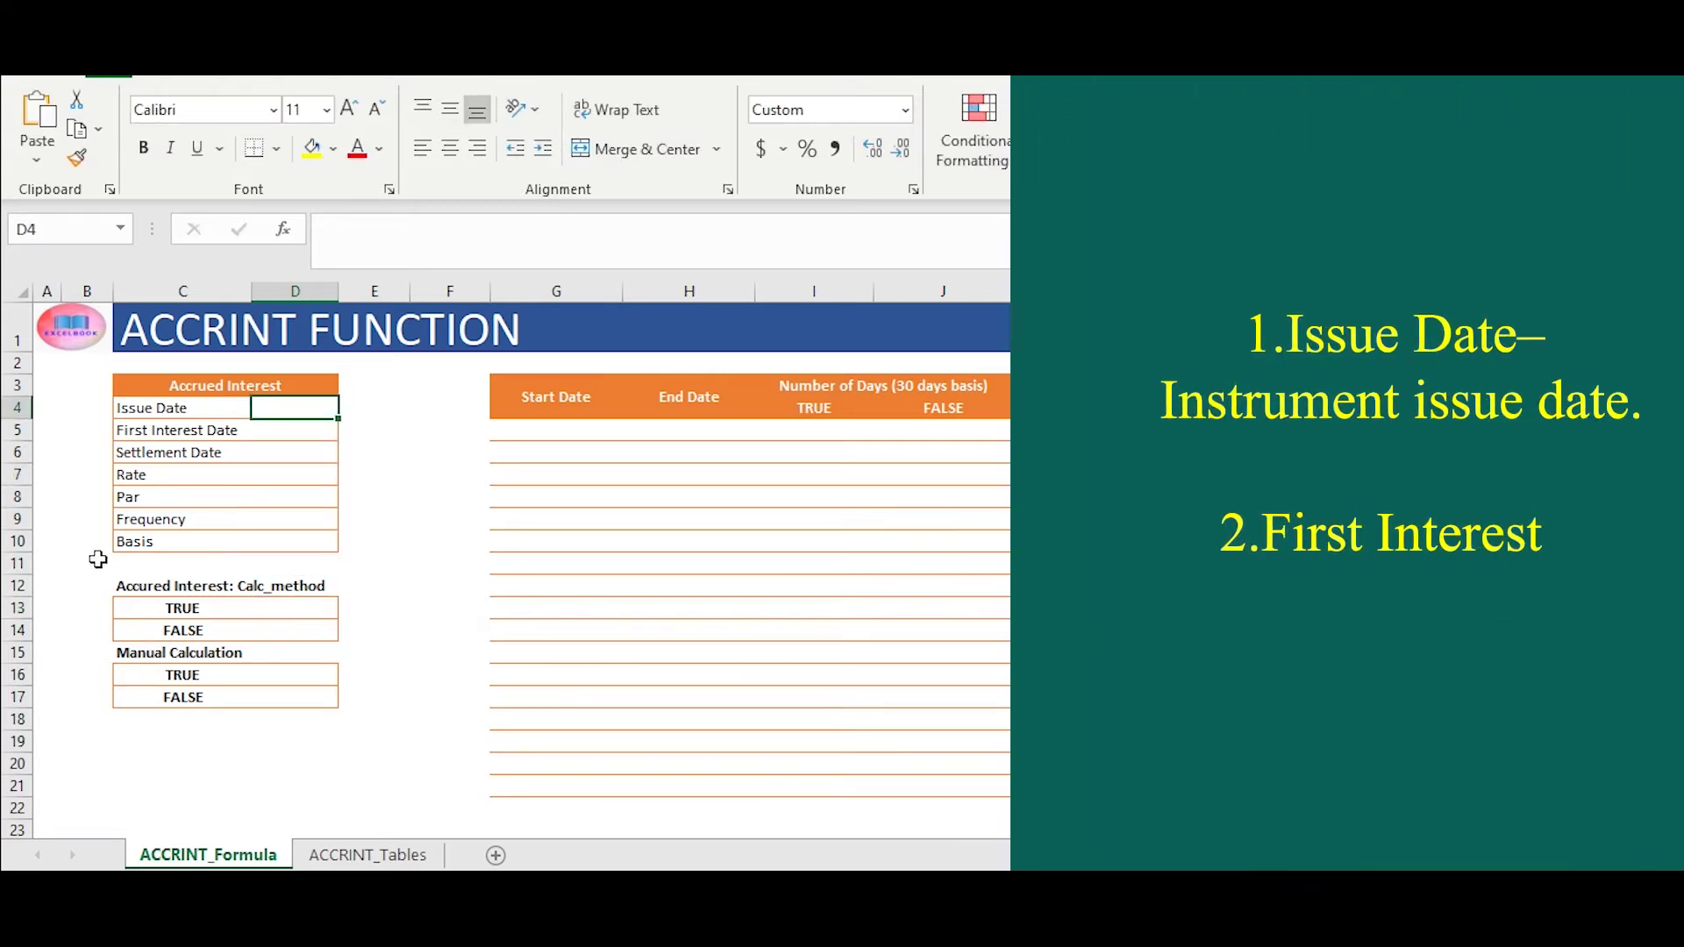
text(15-Feb-)
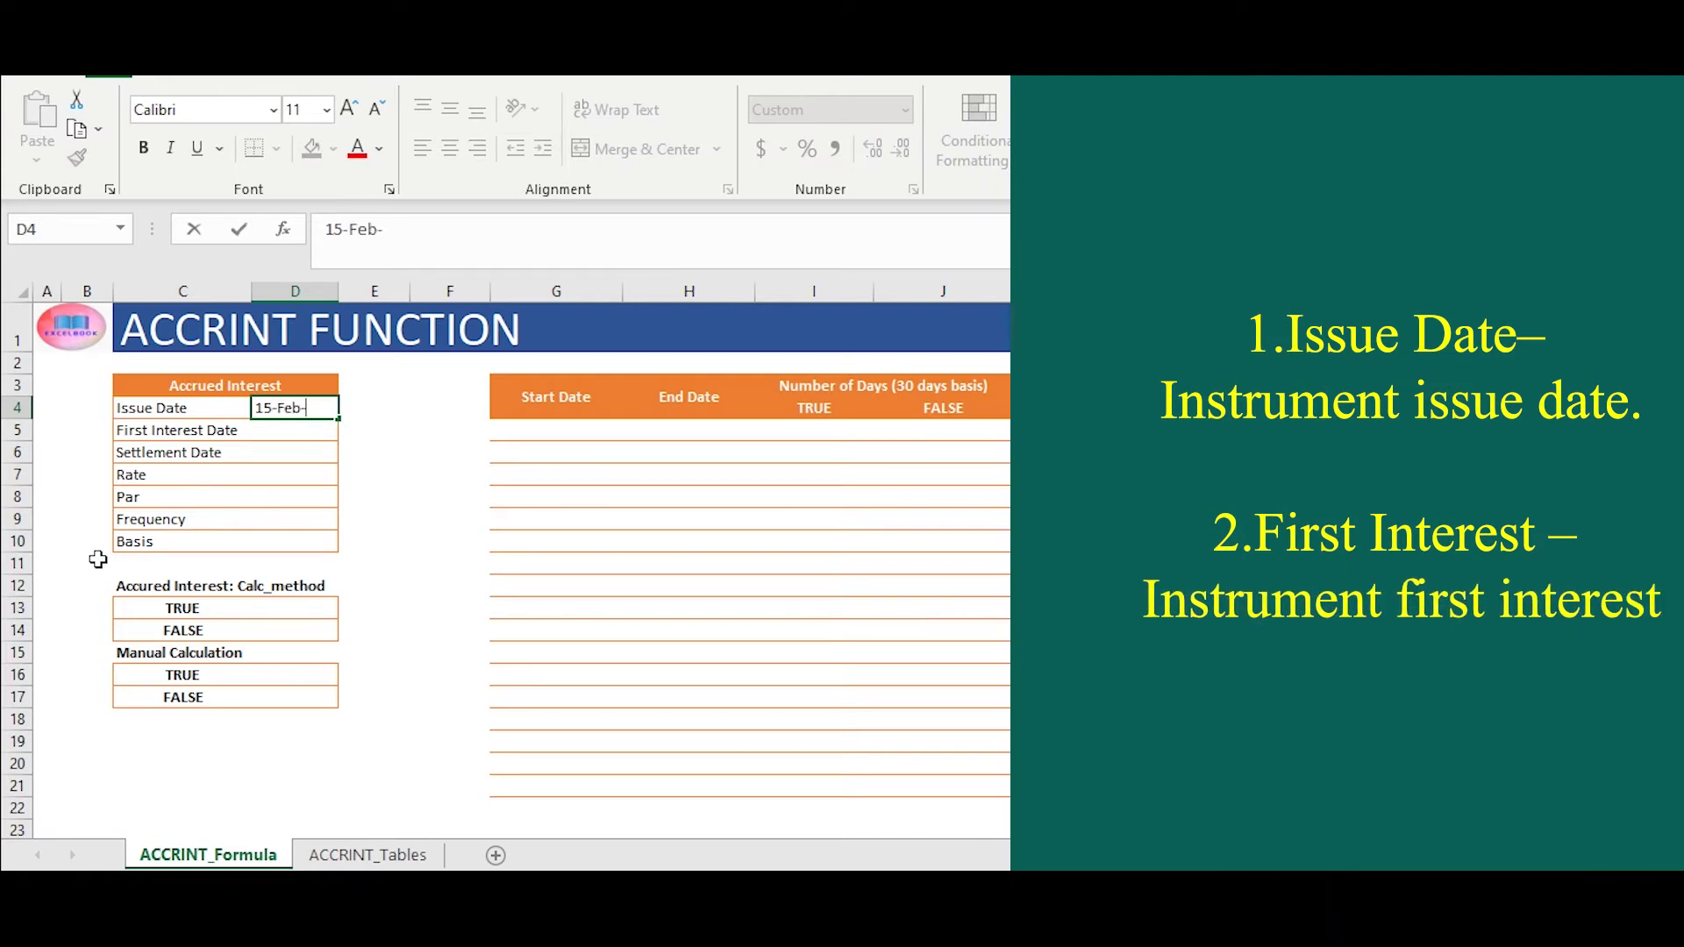
text(2019)
key(Return)
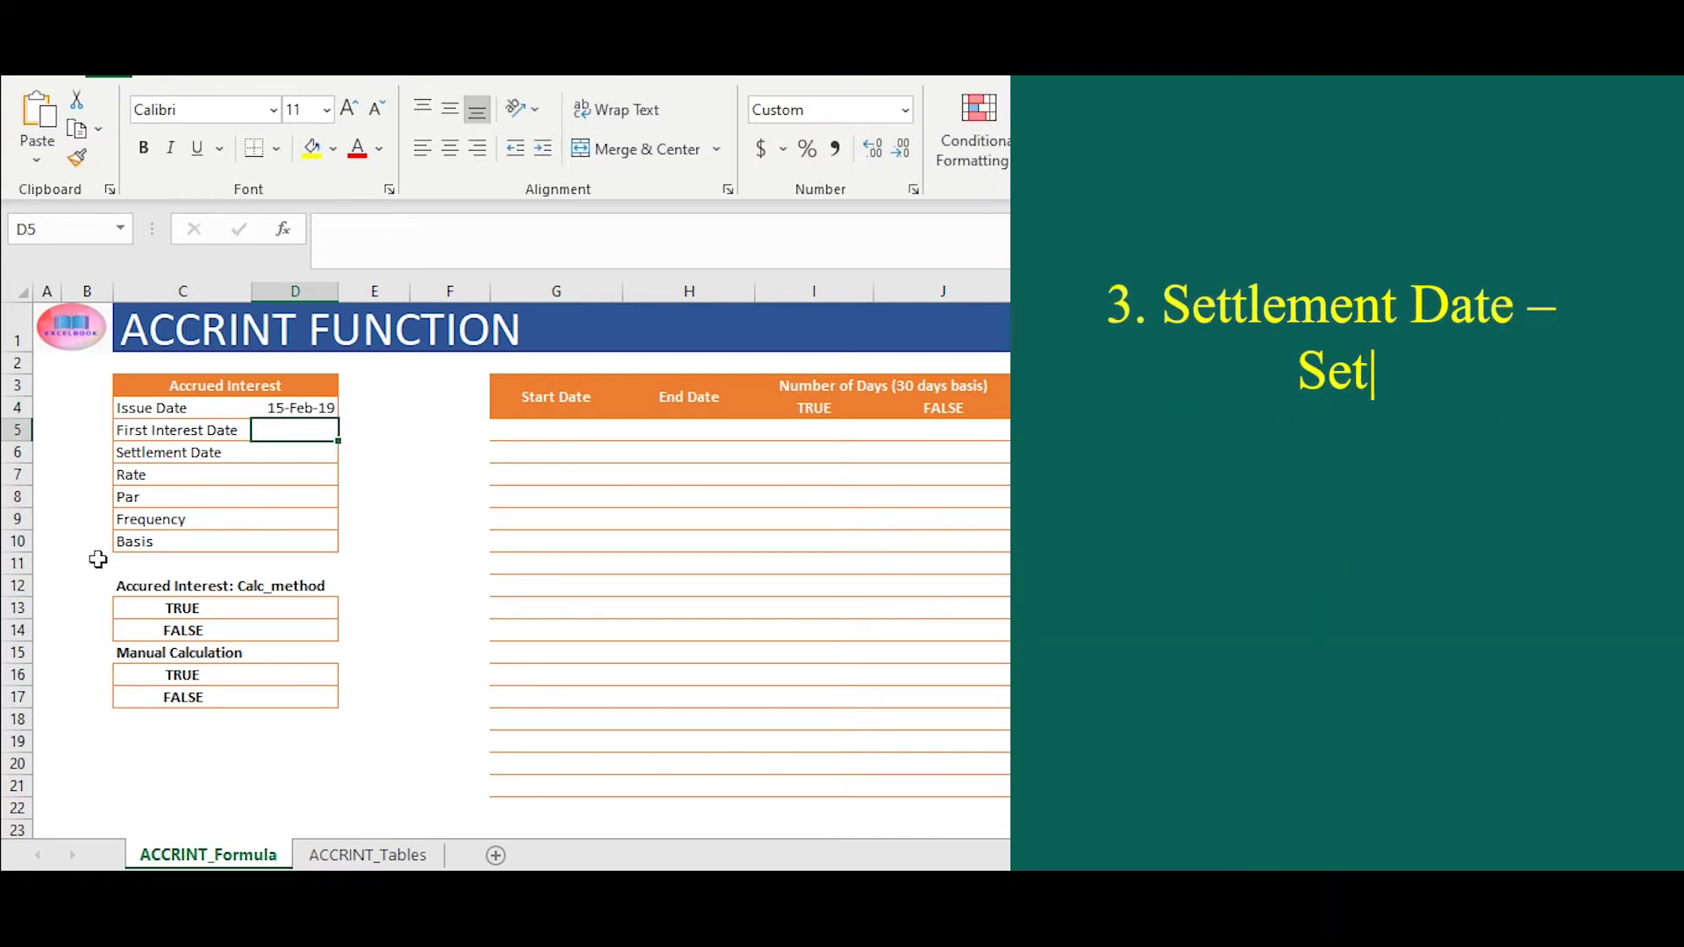
text(15-Feb-21)
key(Return)
text(4-)
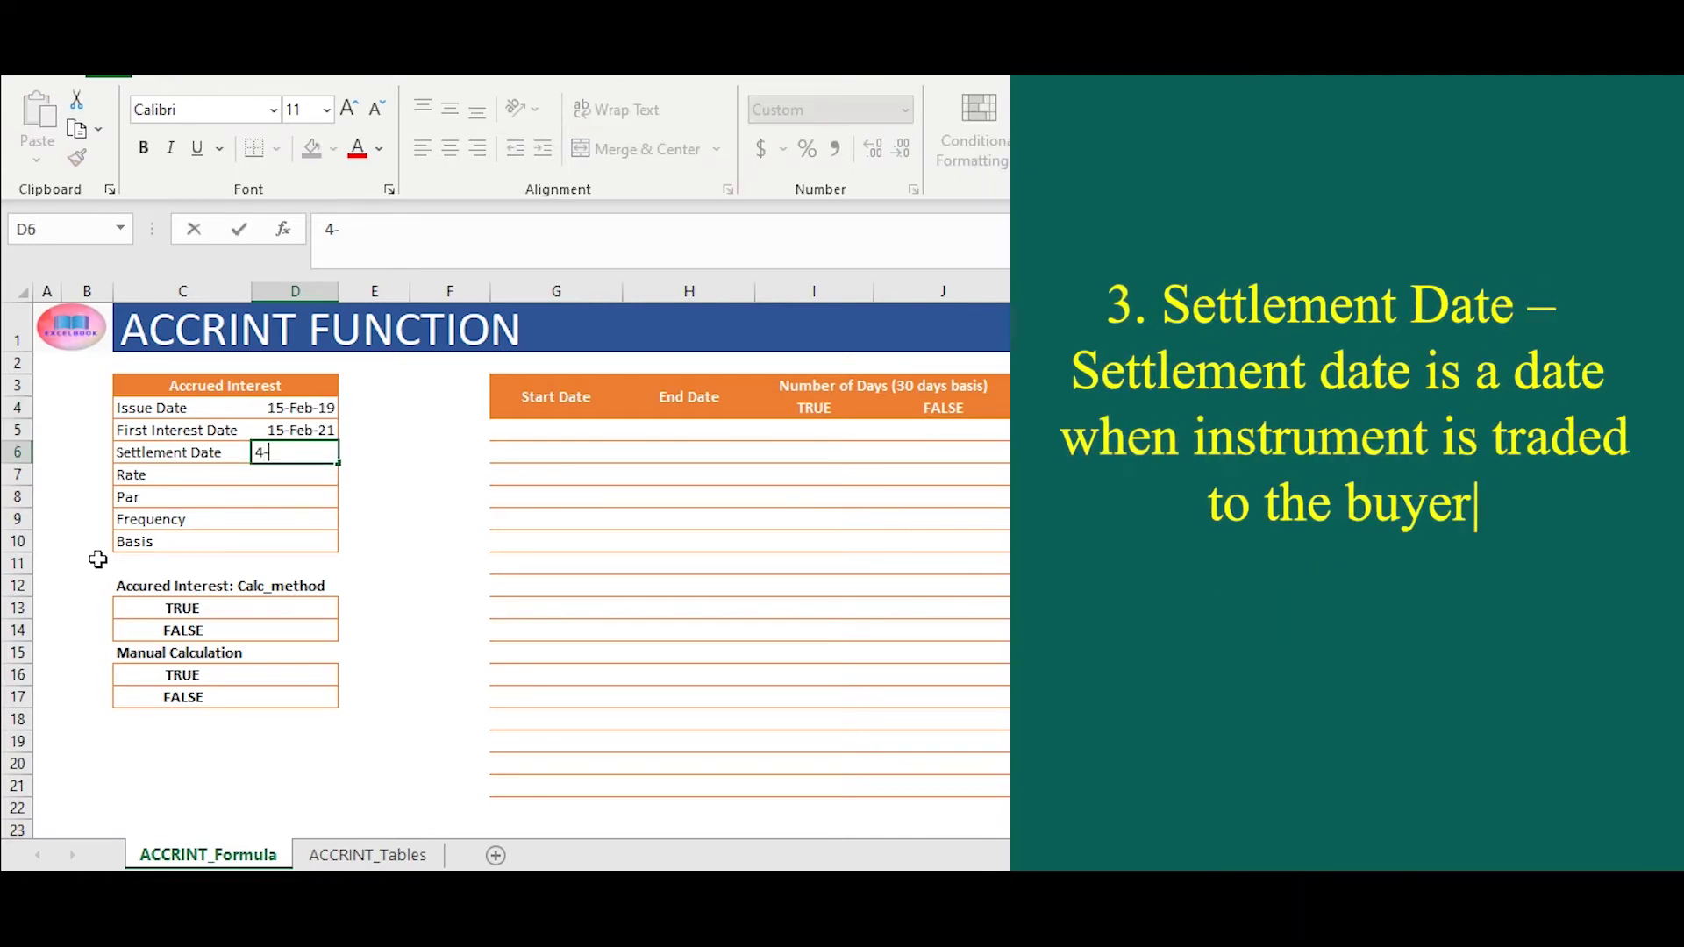
text(Jun)
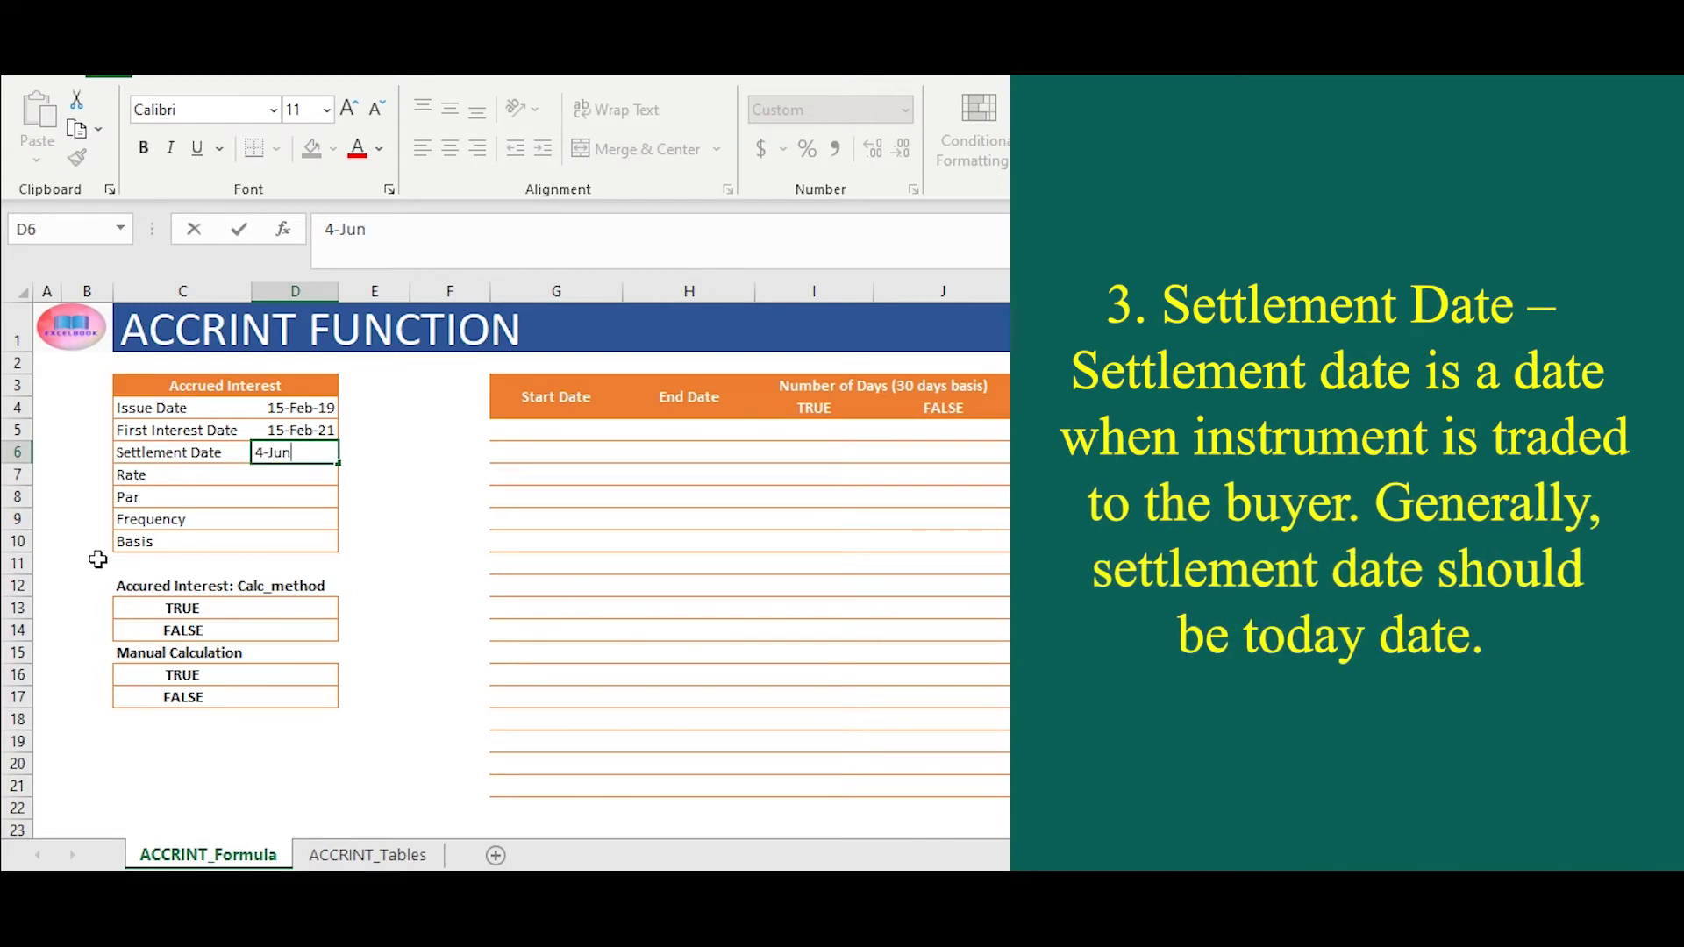
text(-2020)
key(Return)
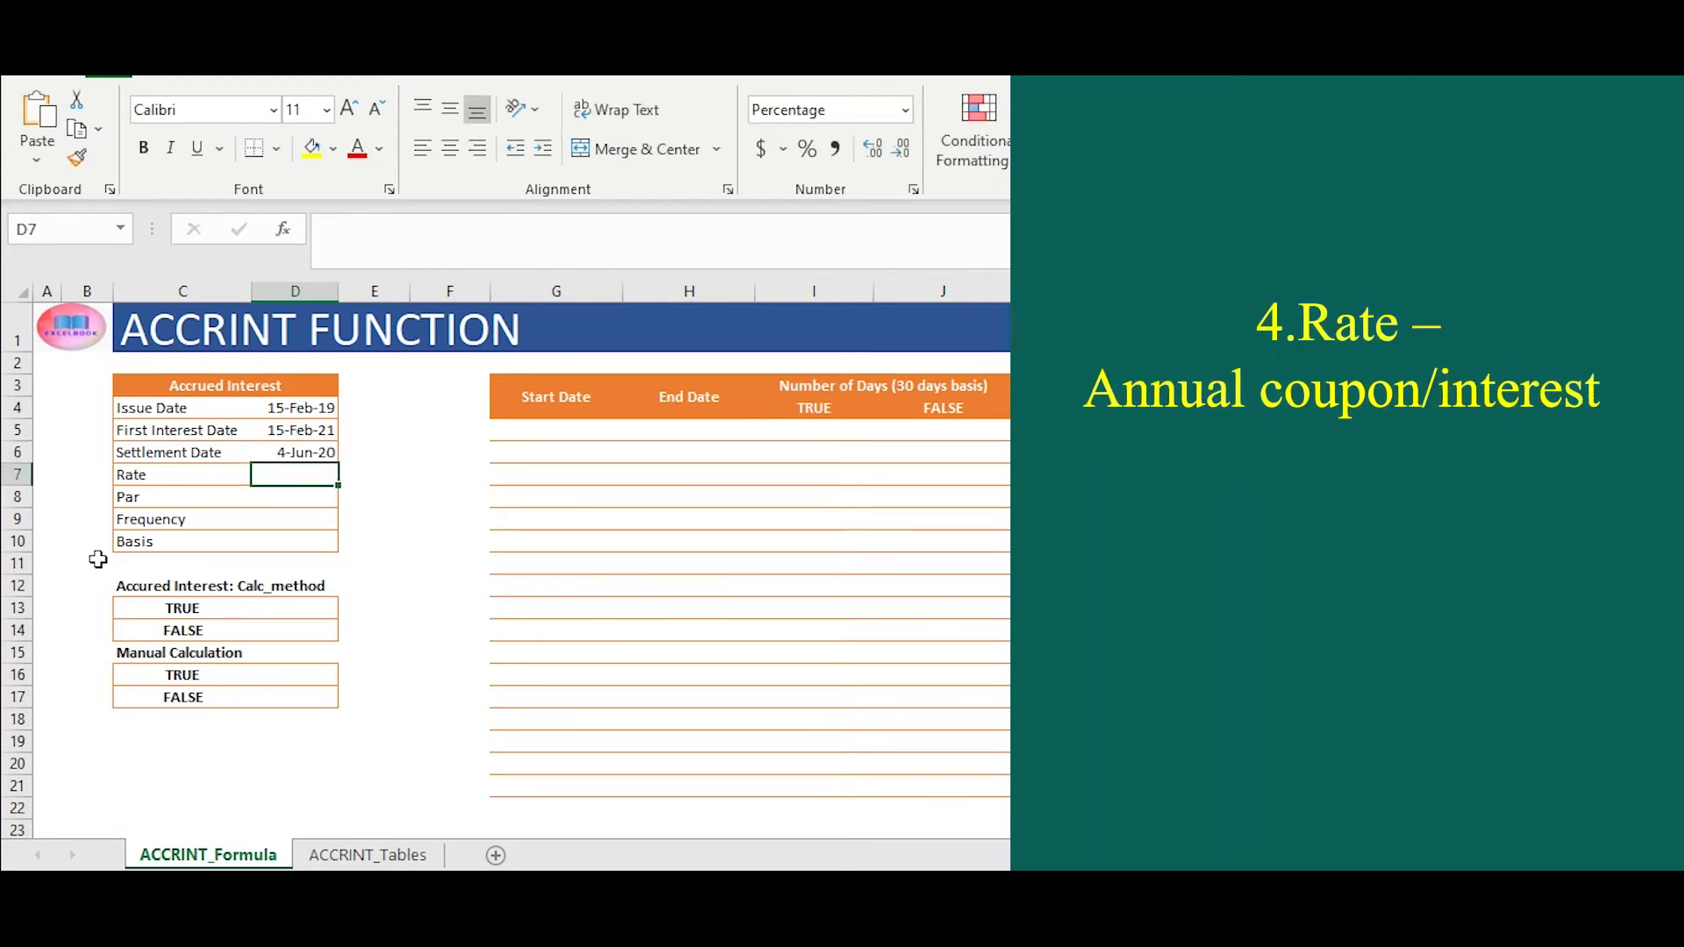
Enter rate 8%, par 1, frequency 1 and basis 0 in D7:D10
text(8%)
key(Return)
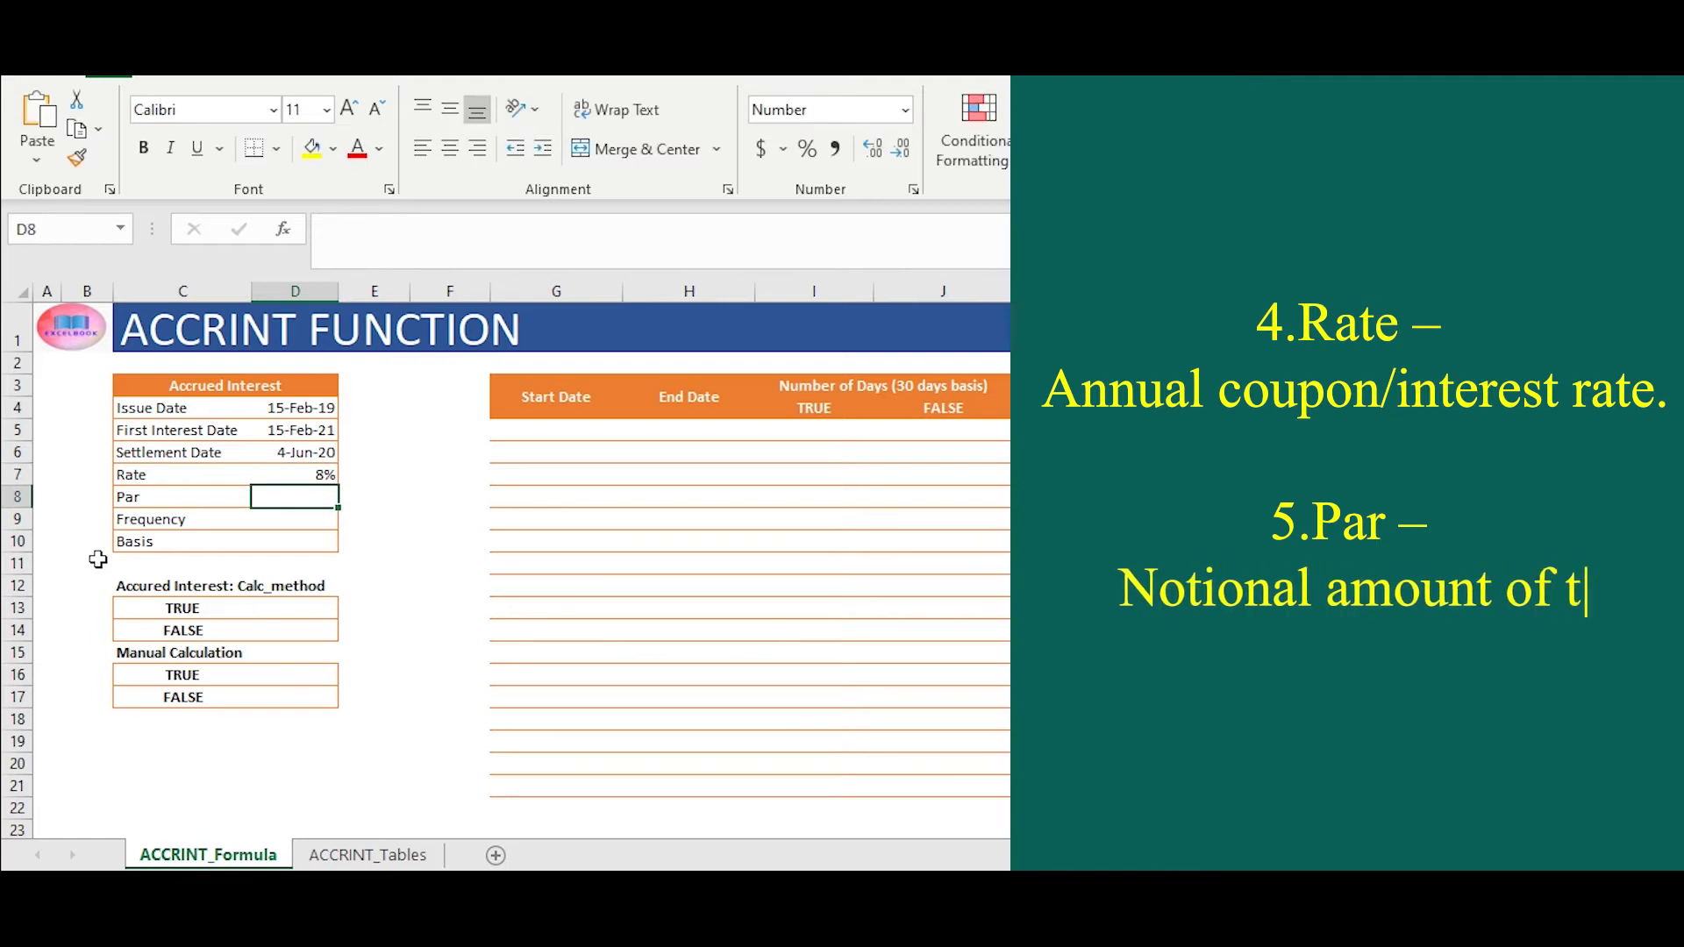
text(1)
key(Return)
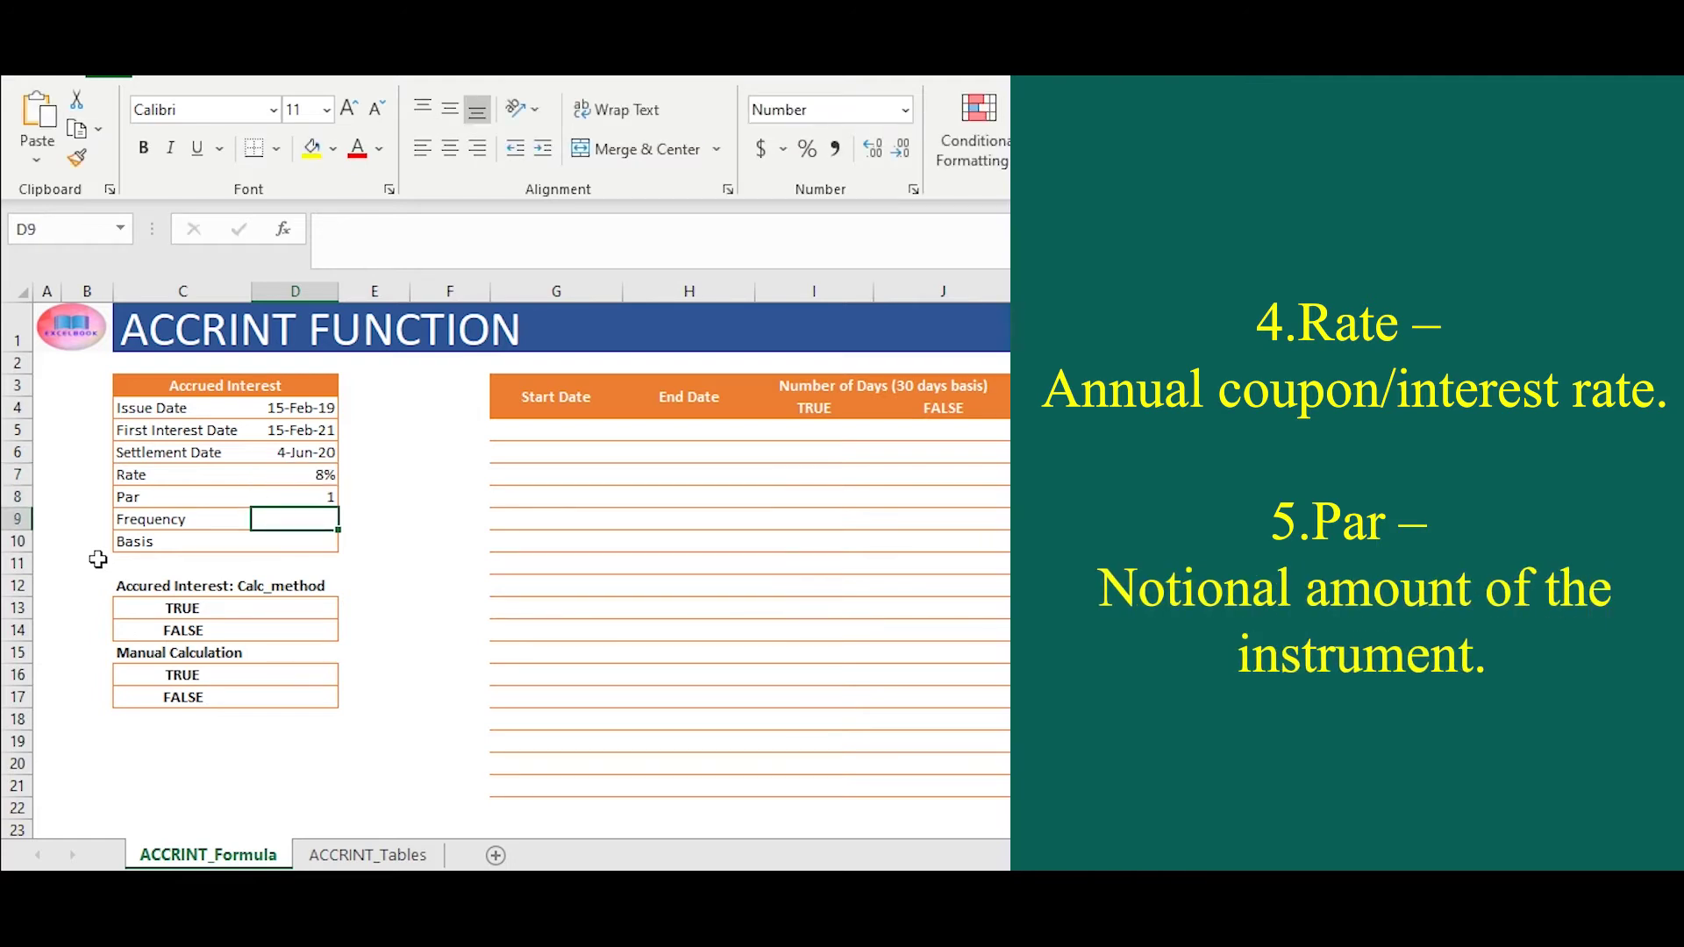
text(1)
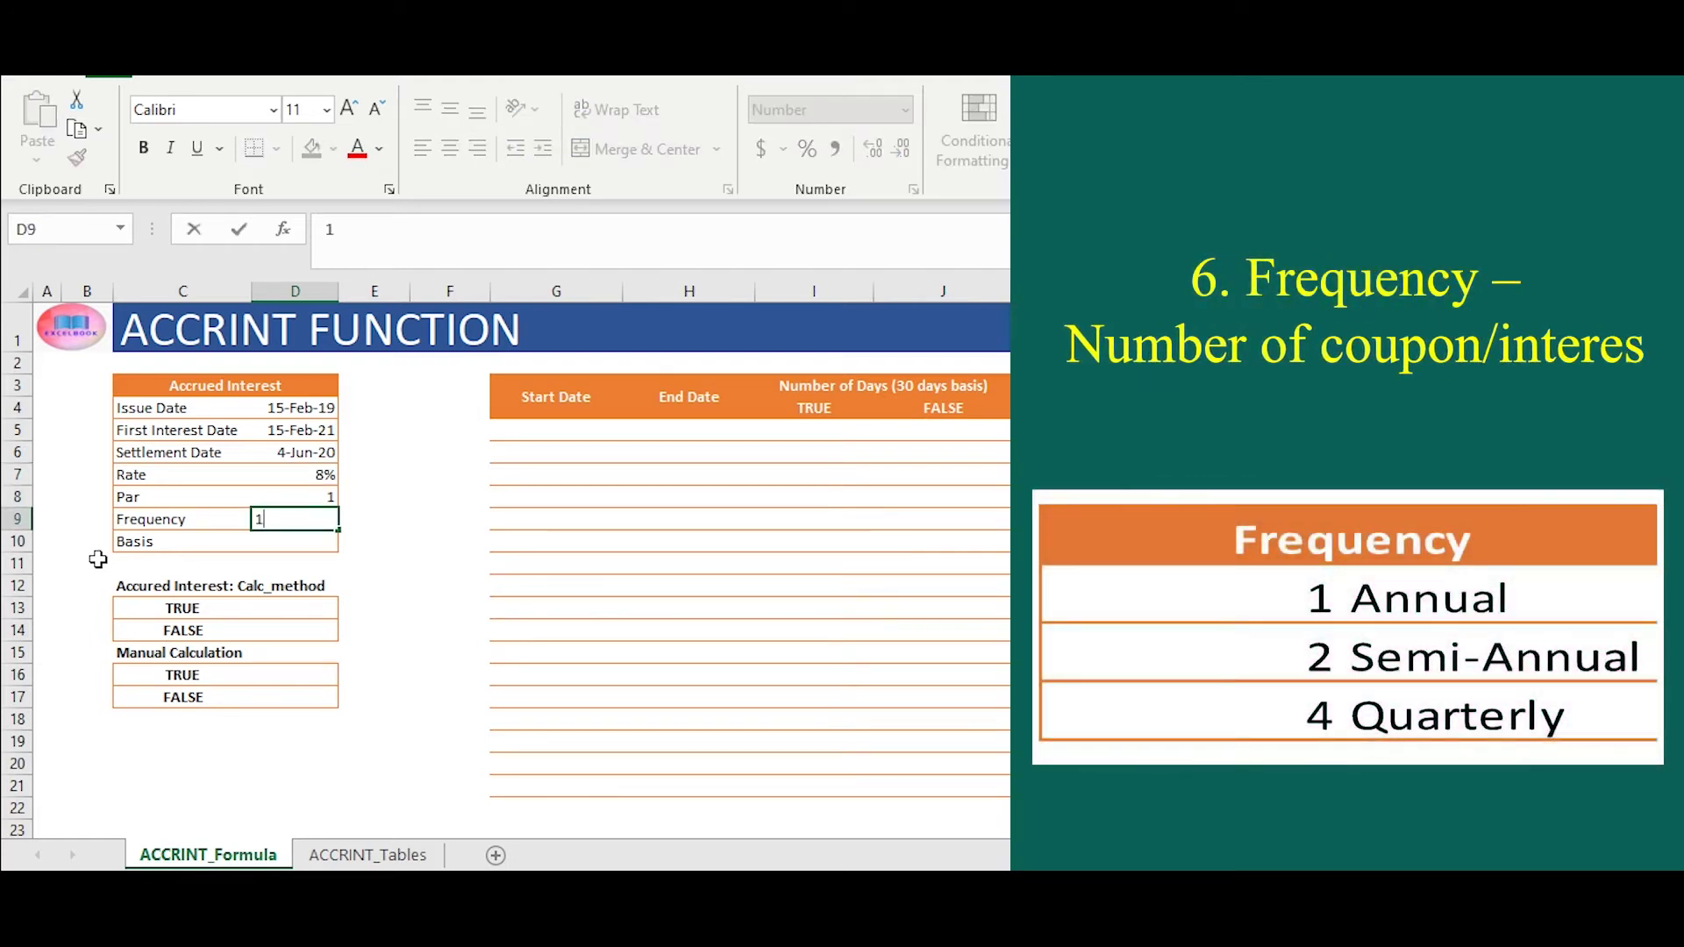
key(Return)
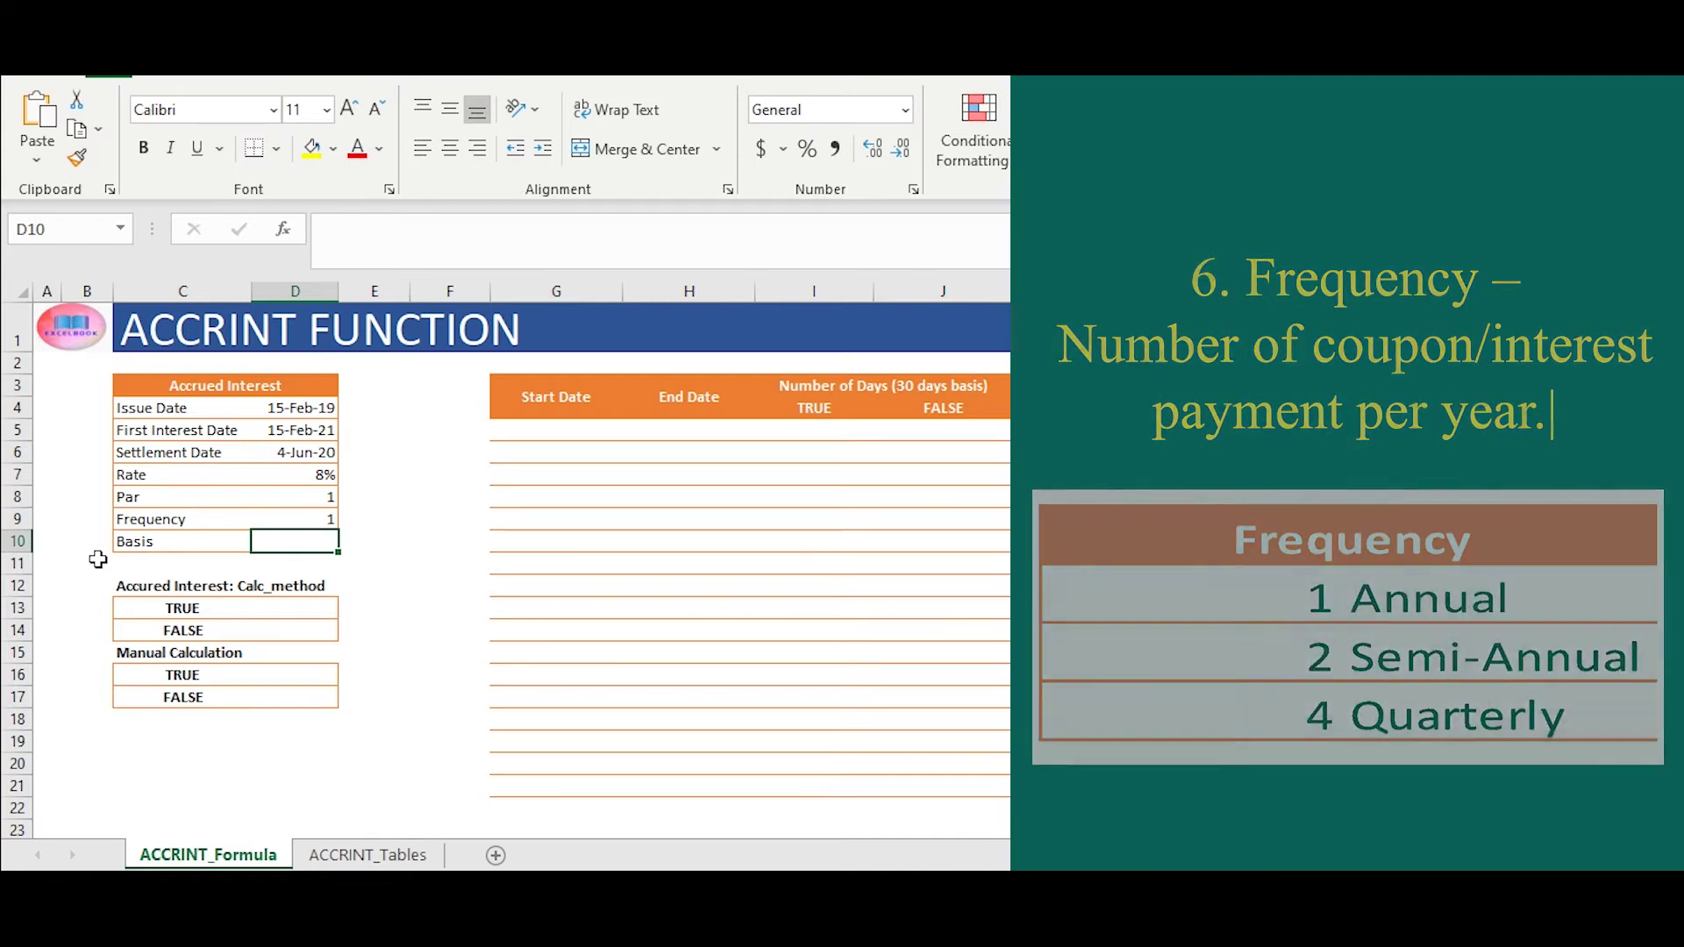
text(0)
key(Return)
key(Down)
key(Left)
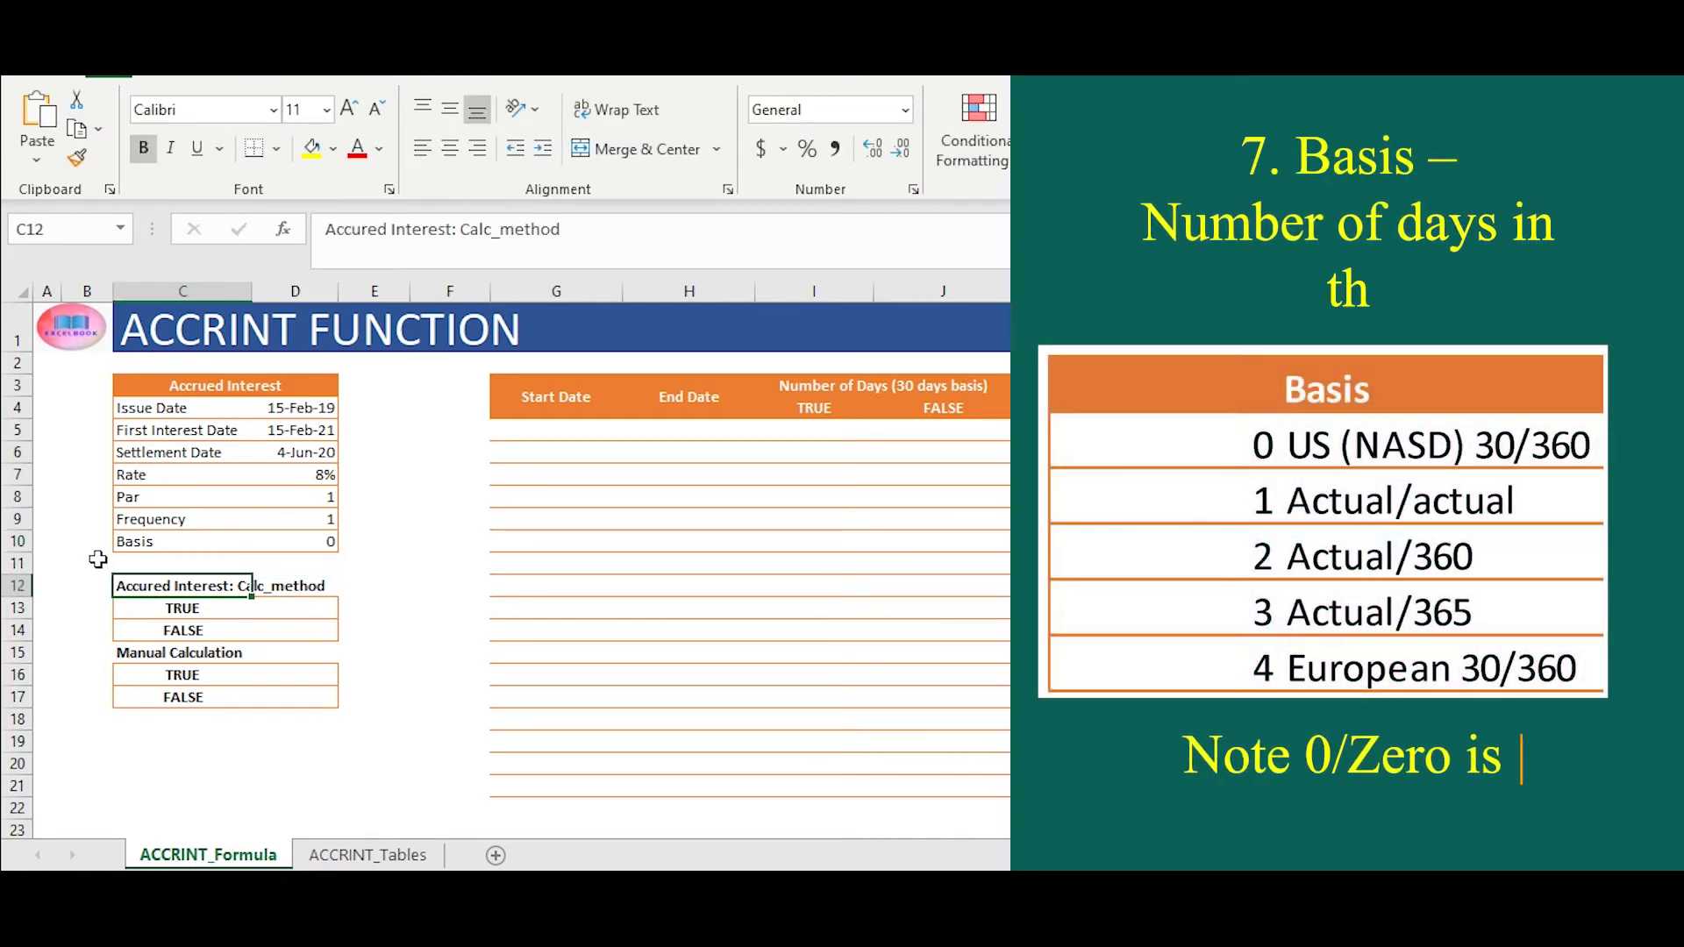
Enter =ACCRINT(D4,...,D10,TRUE) in D13, returning 10.4222%
key(Down)
key(Right)
text(=)
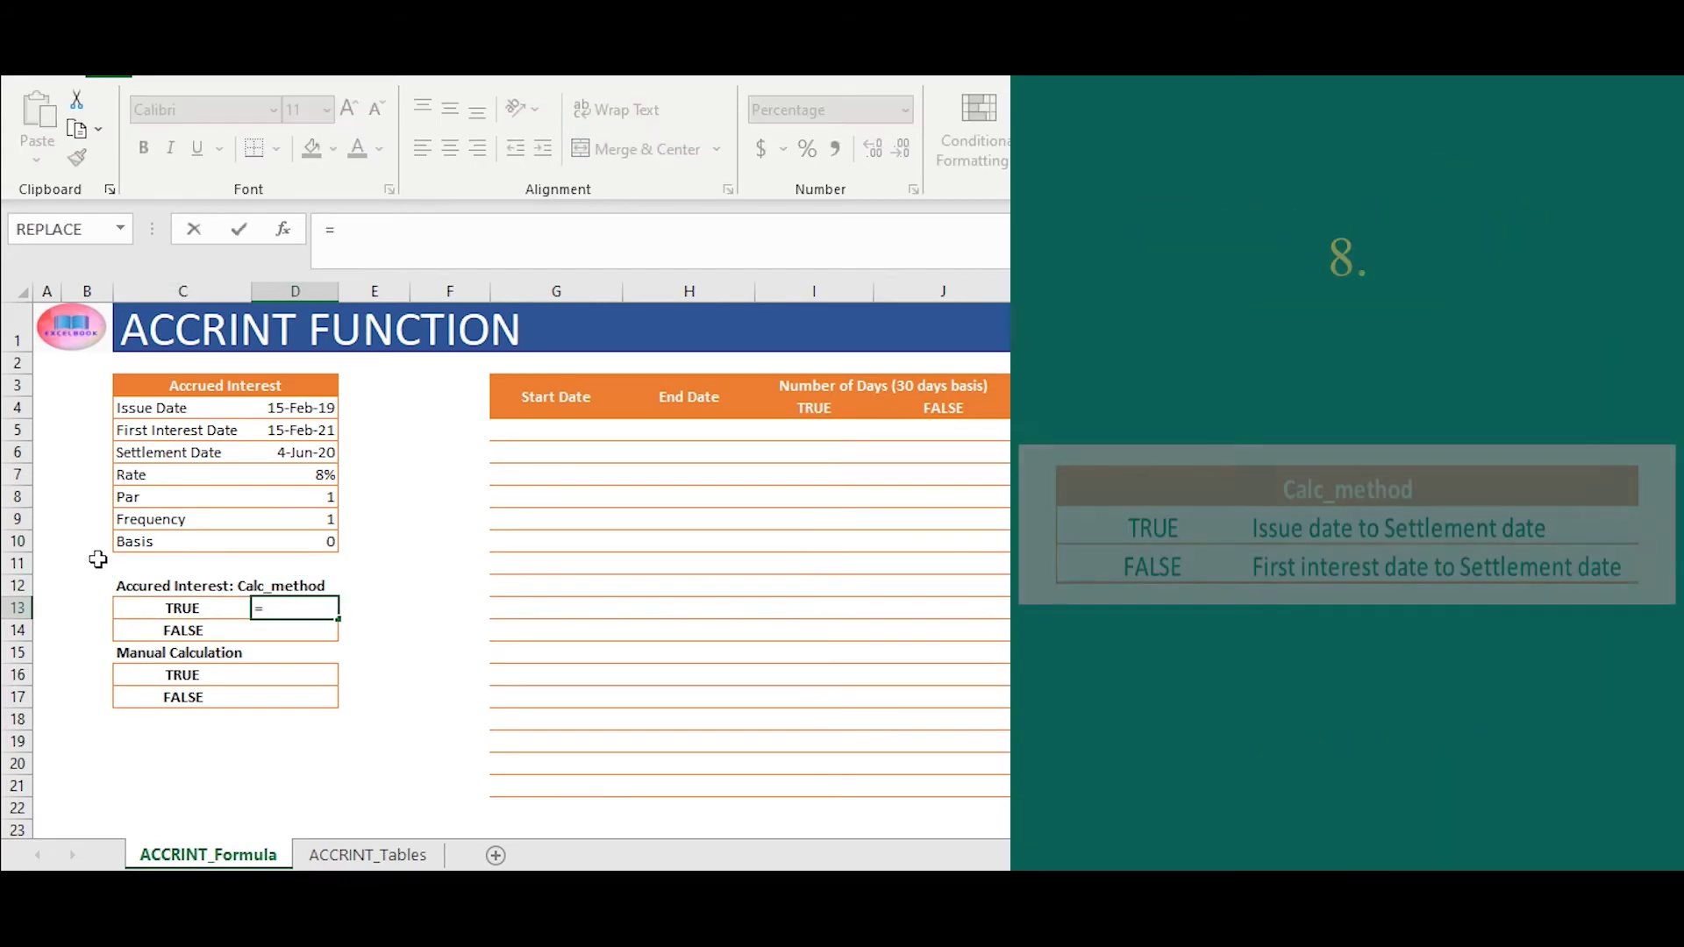
text(acc)
key(Tab)
key(Up)
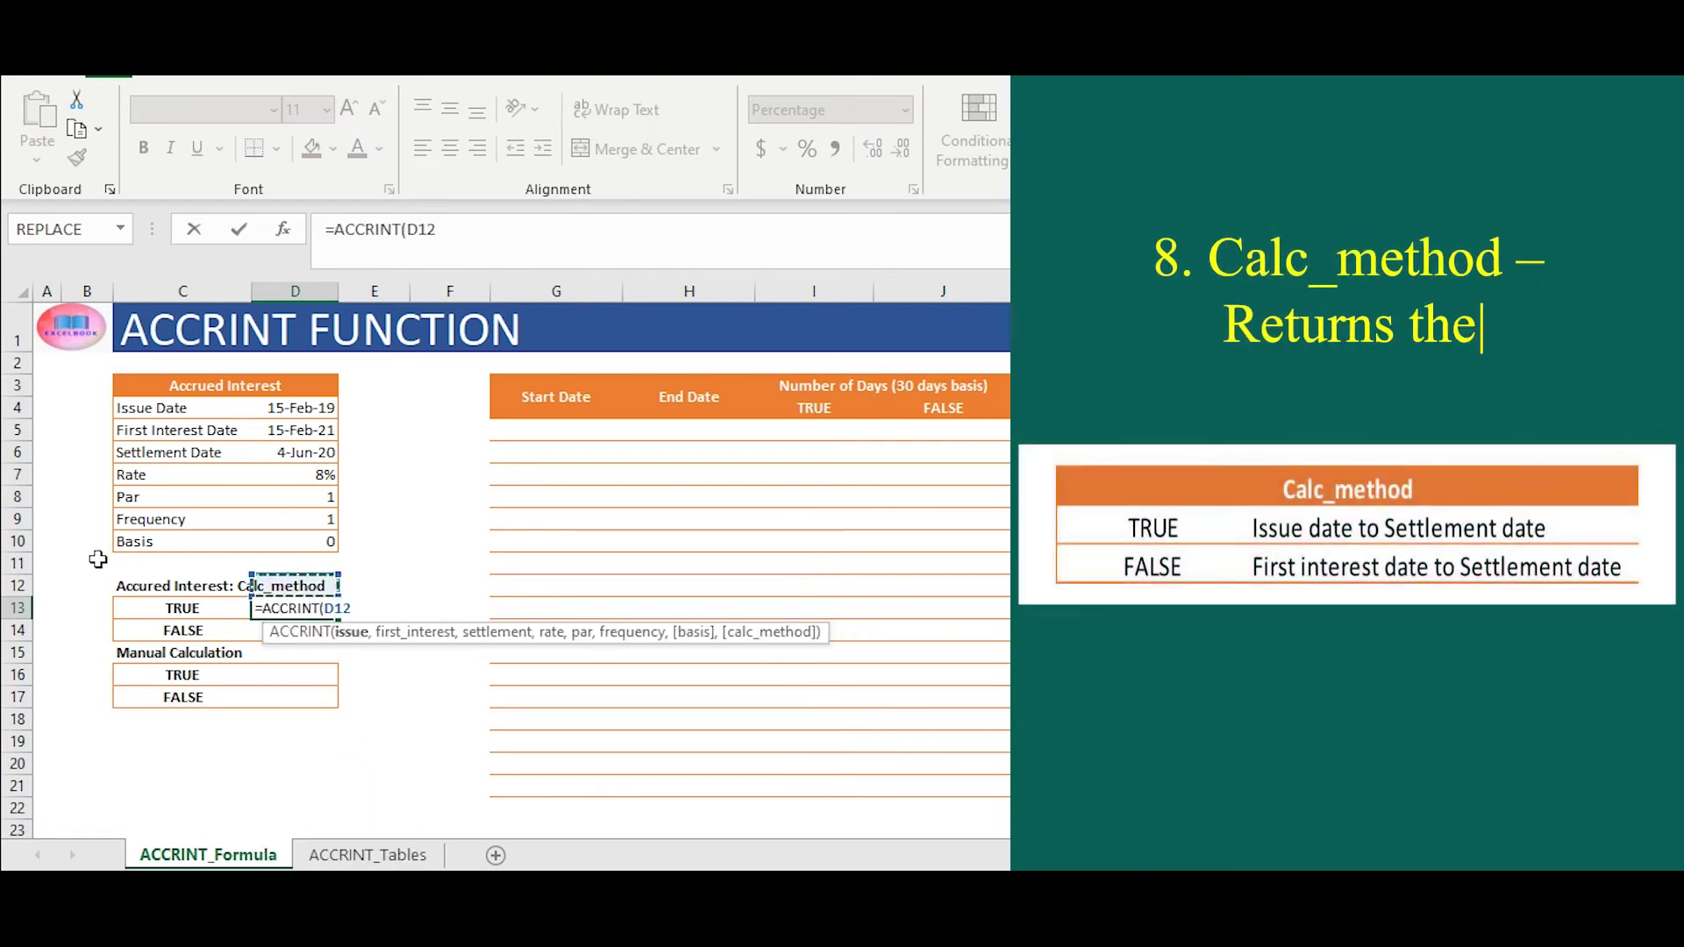
key(Up)
key(Up)
key(Up)
key(Up)
key(Up)
key(Up)
key(Up)
key(Up)
text(,)
key(Up)
key(Up)
key(Up)
key(Up)
key(Up)
key(Up)
key(Up)
key(Up)
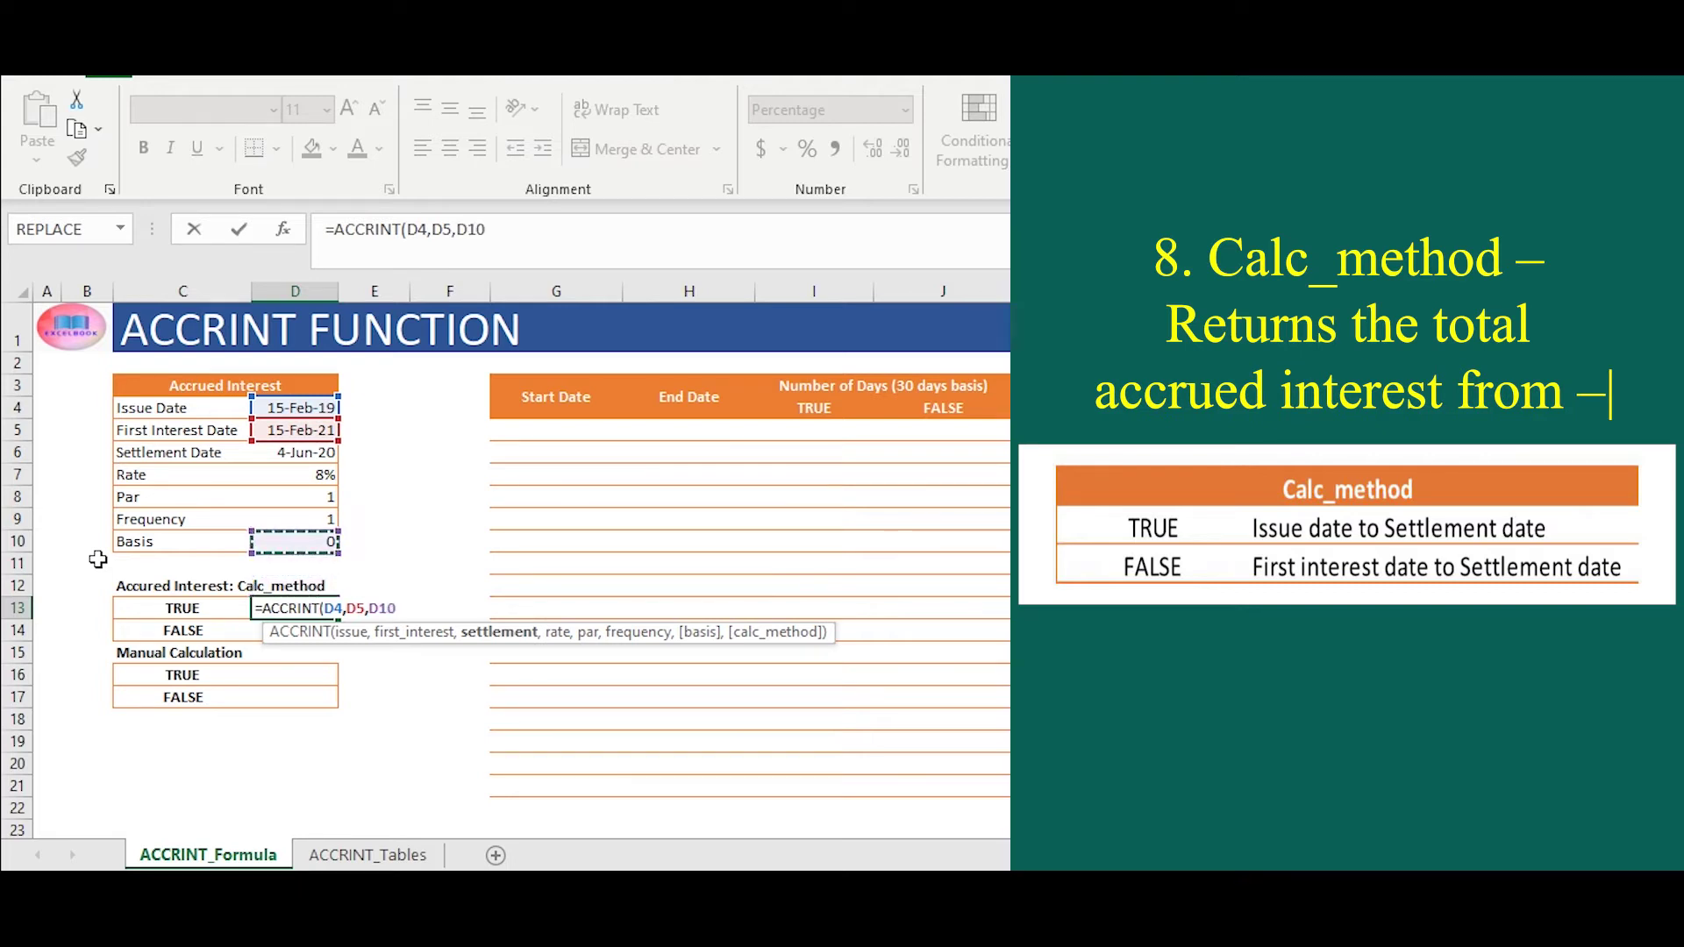
key(Up)
key(Up)
key(Up)
key(Up)
text(,)
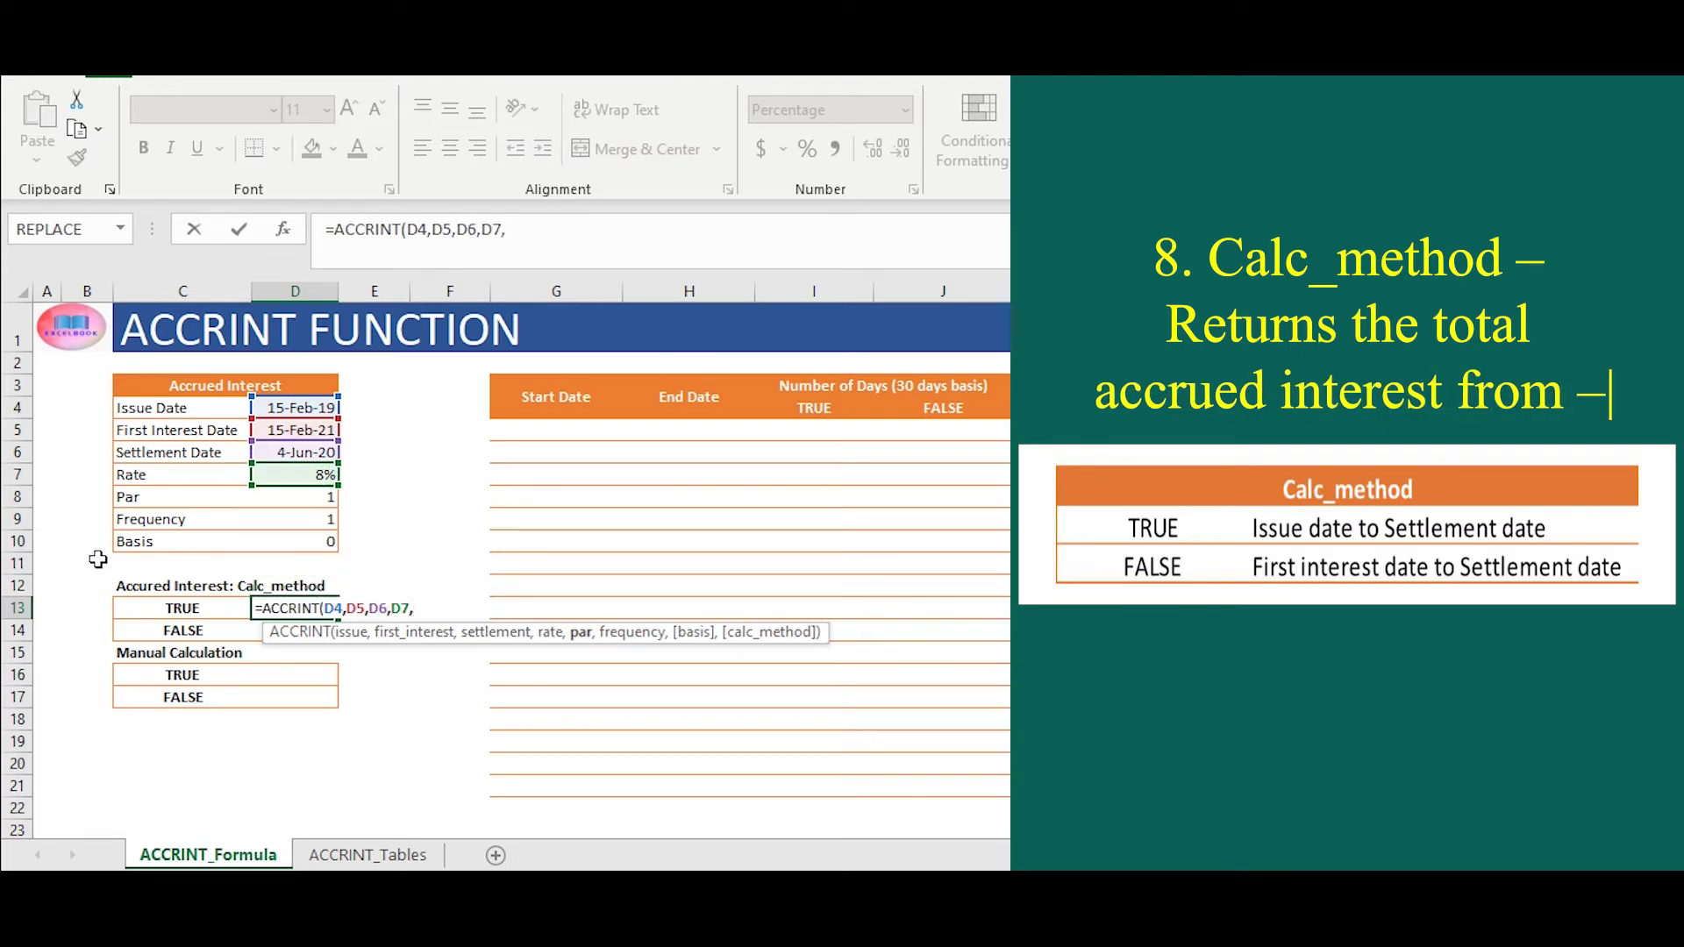
key(Up)
key(Up)
key(Up)
key(Up)
key(Up)
text(,)
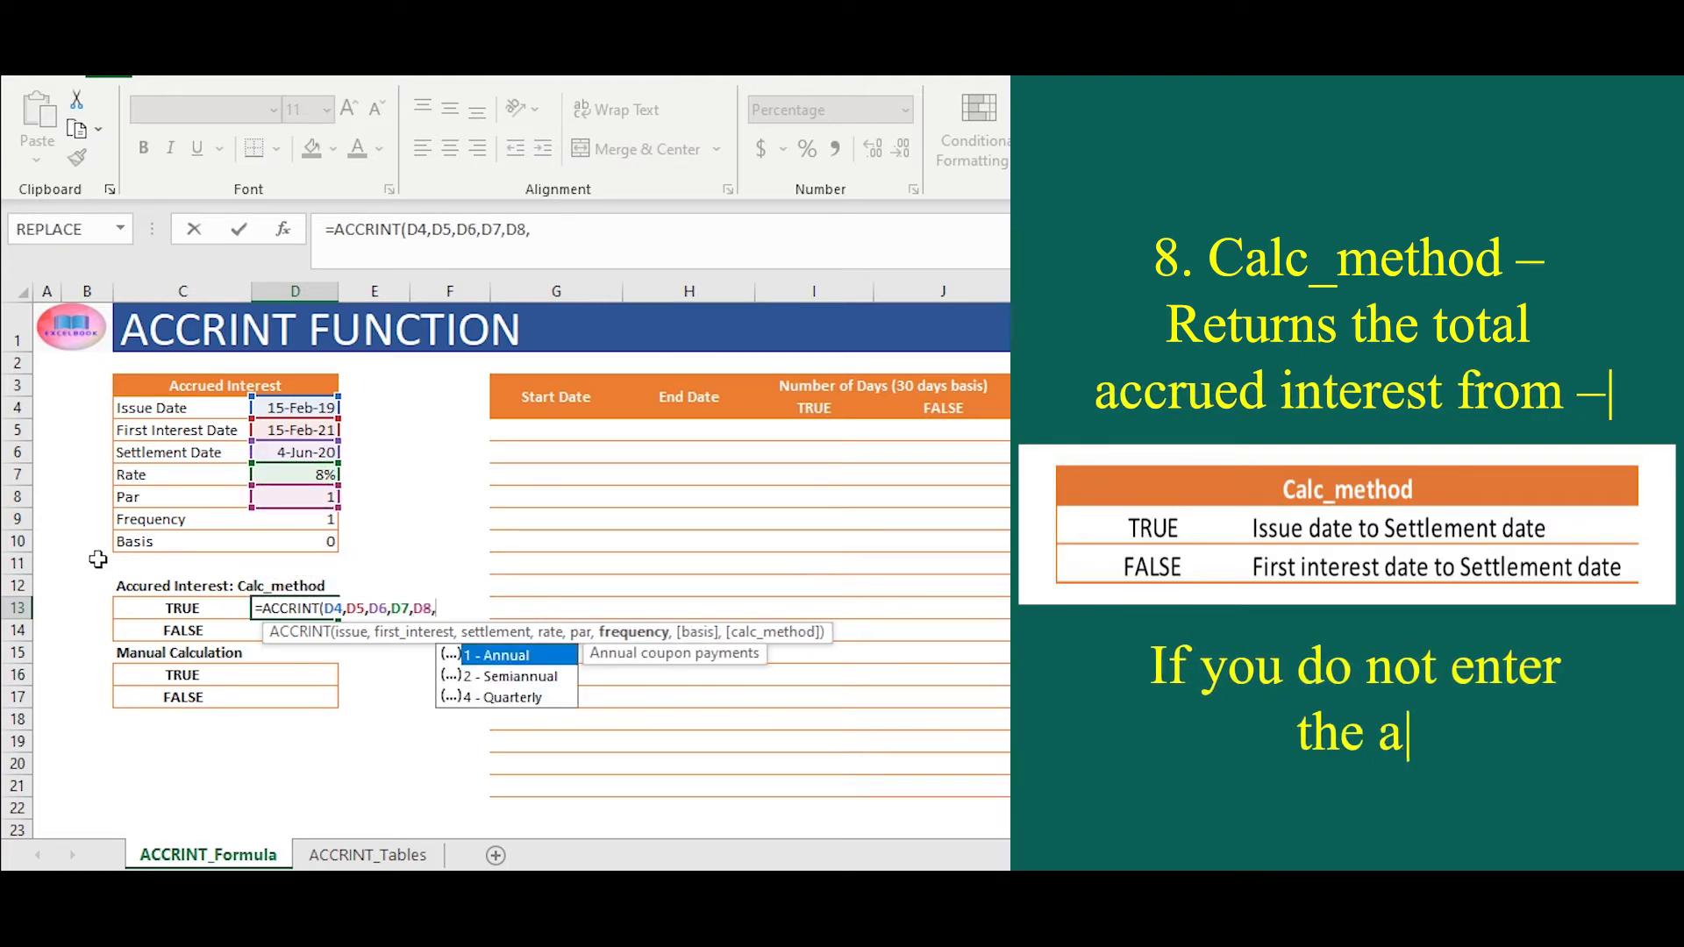
text(D9,)
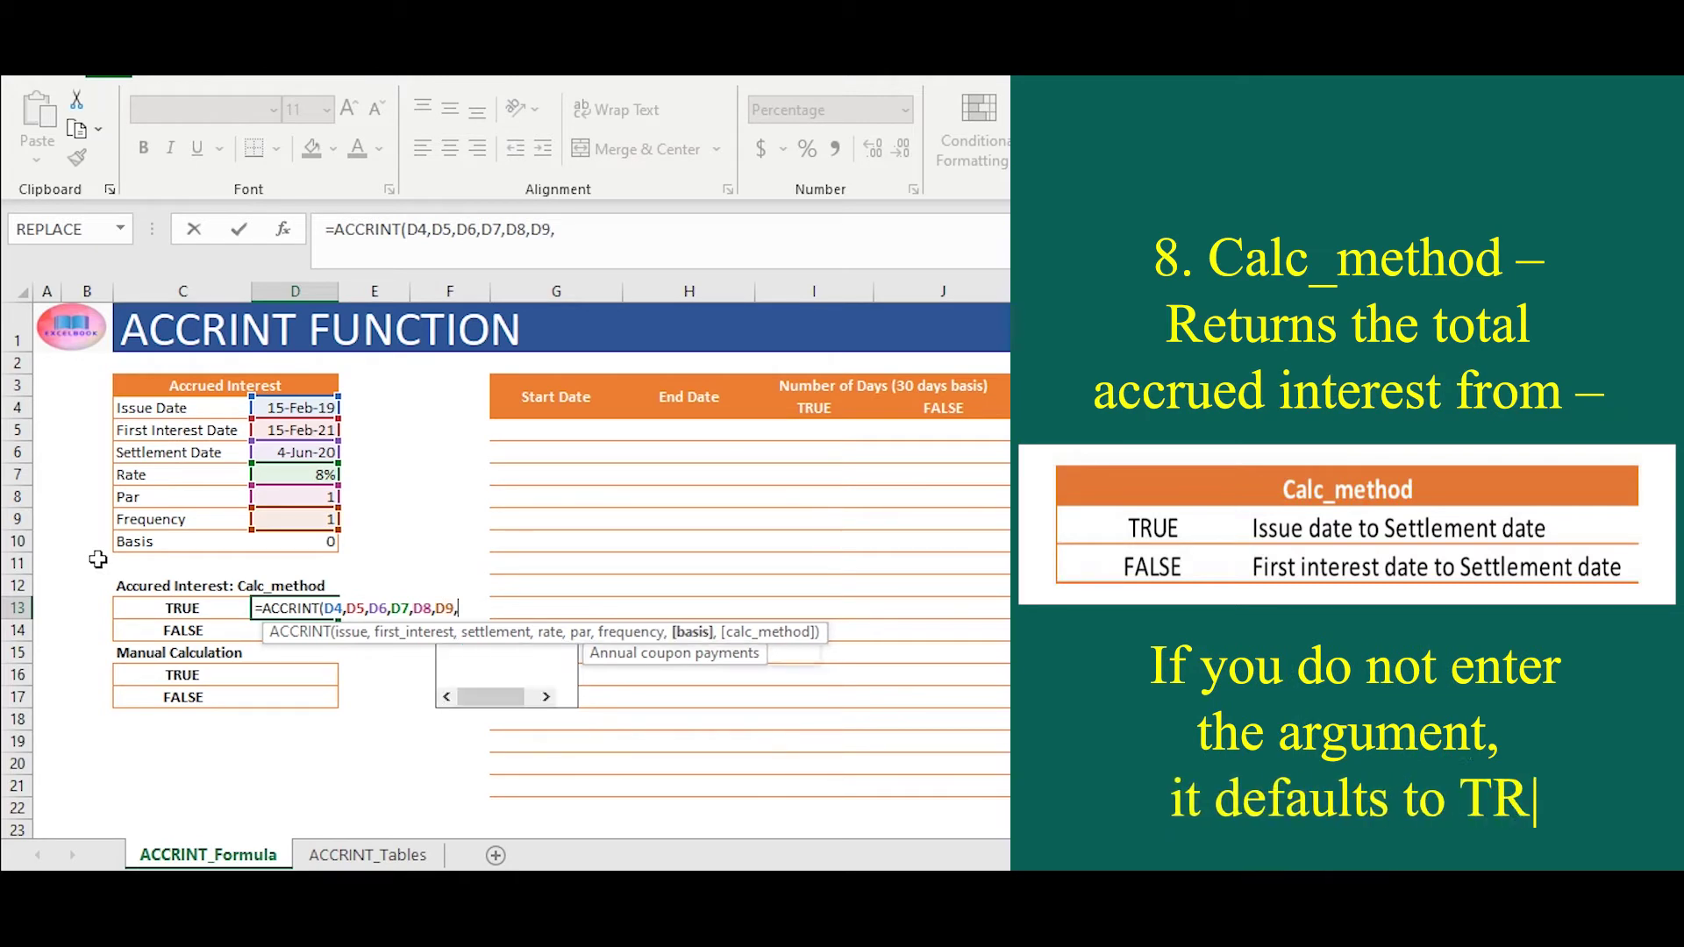
text(D10,)
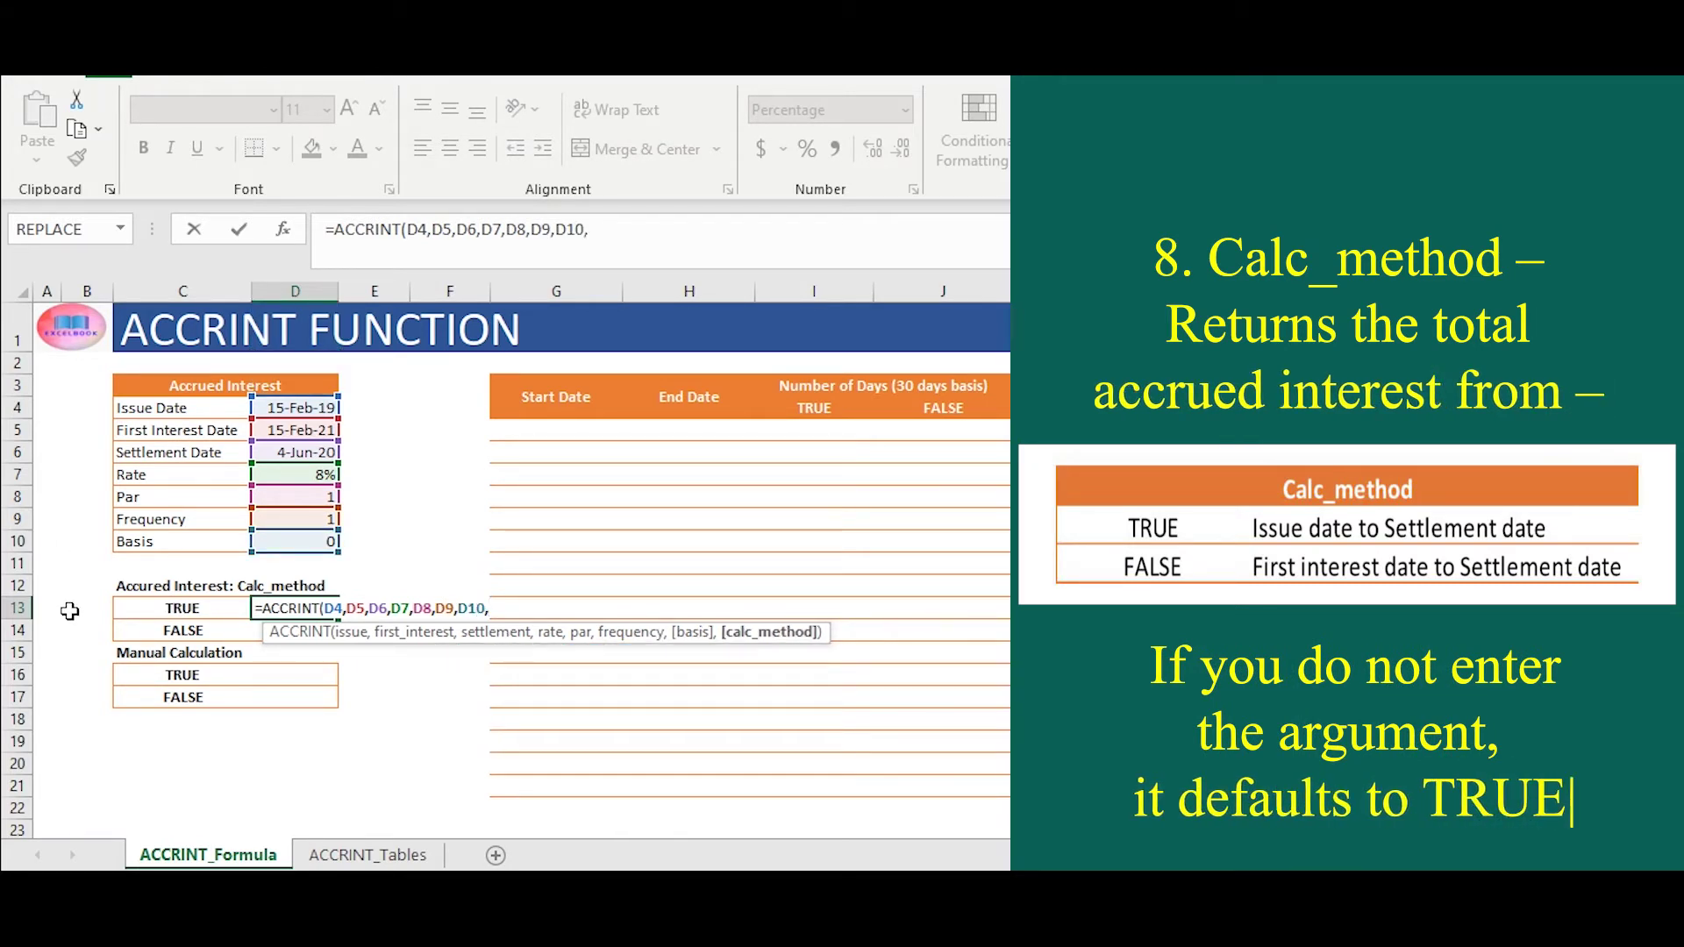
text(Tr)
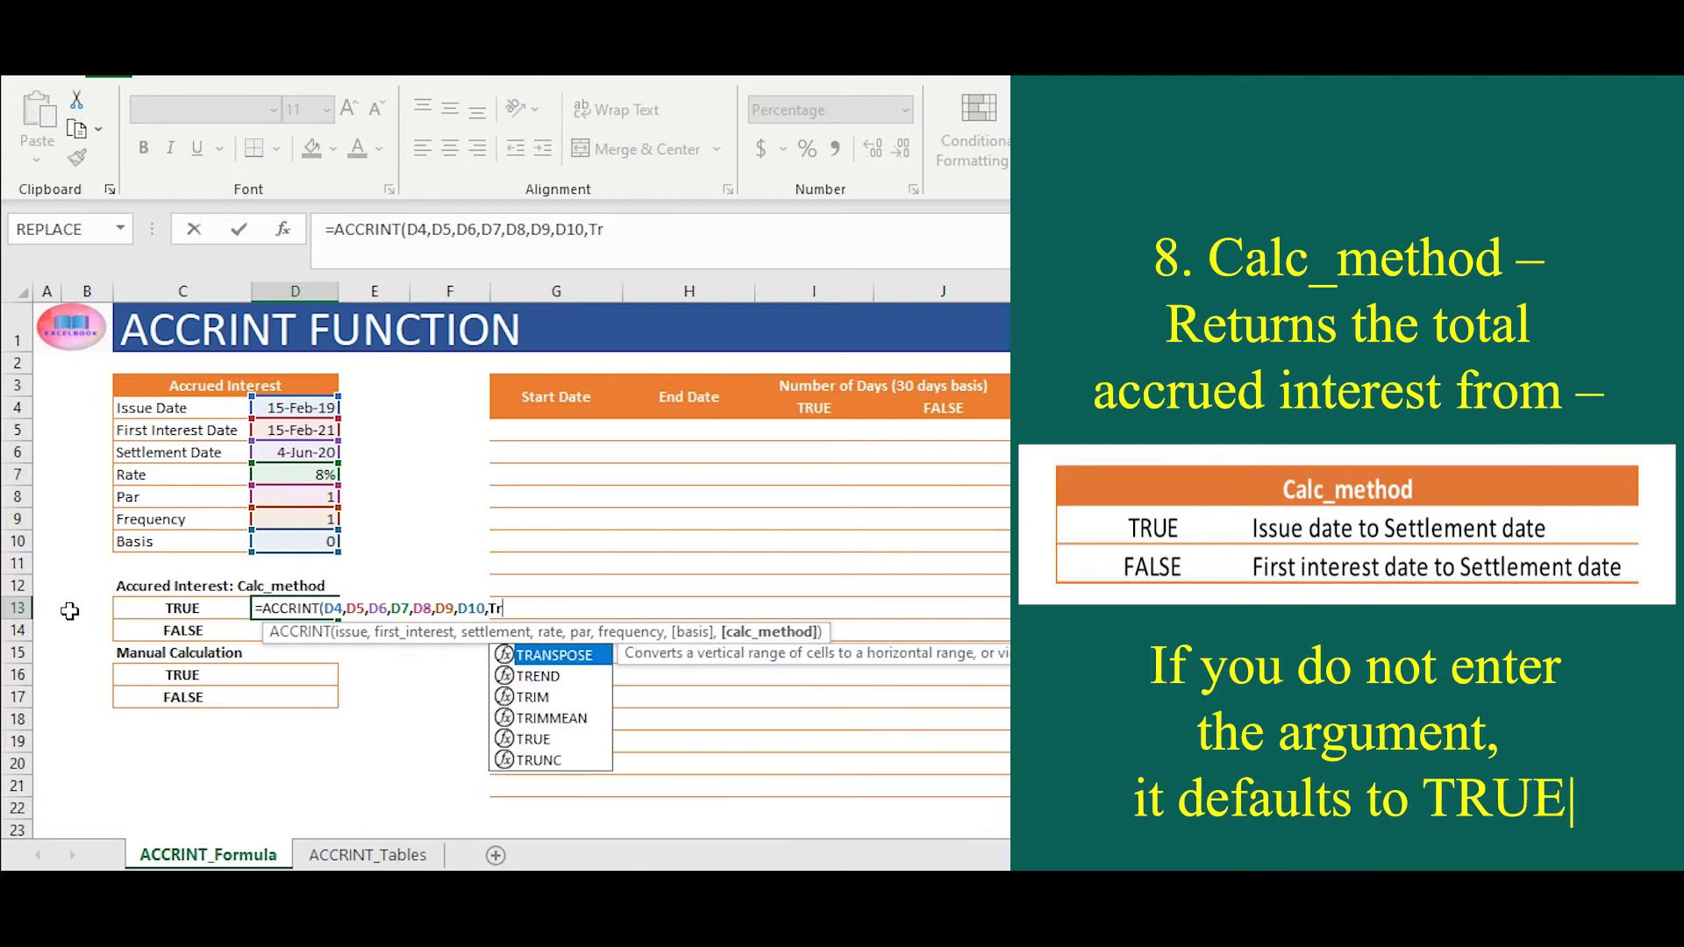
text(ue)
key(Tab)
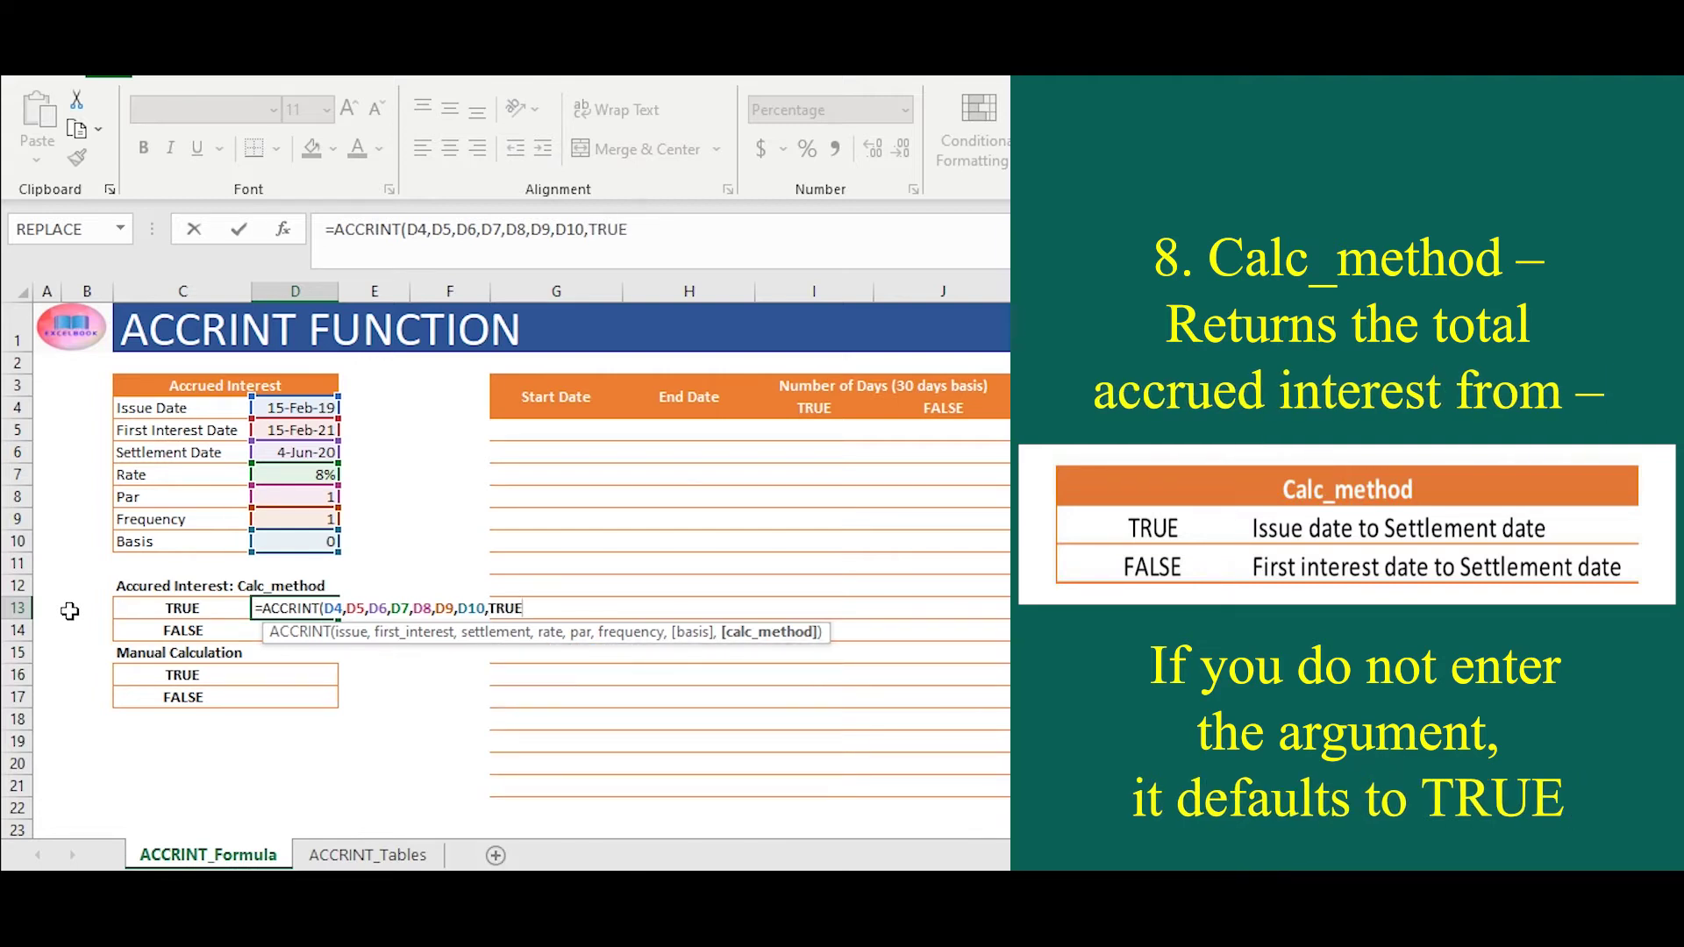
text())
key(ctrl+Return)
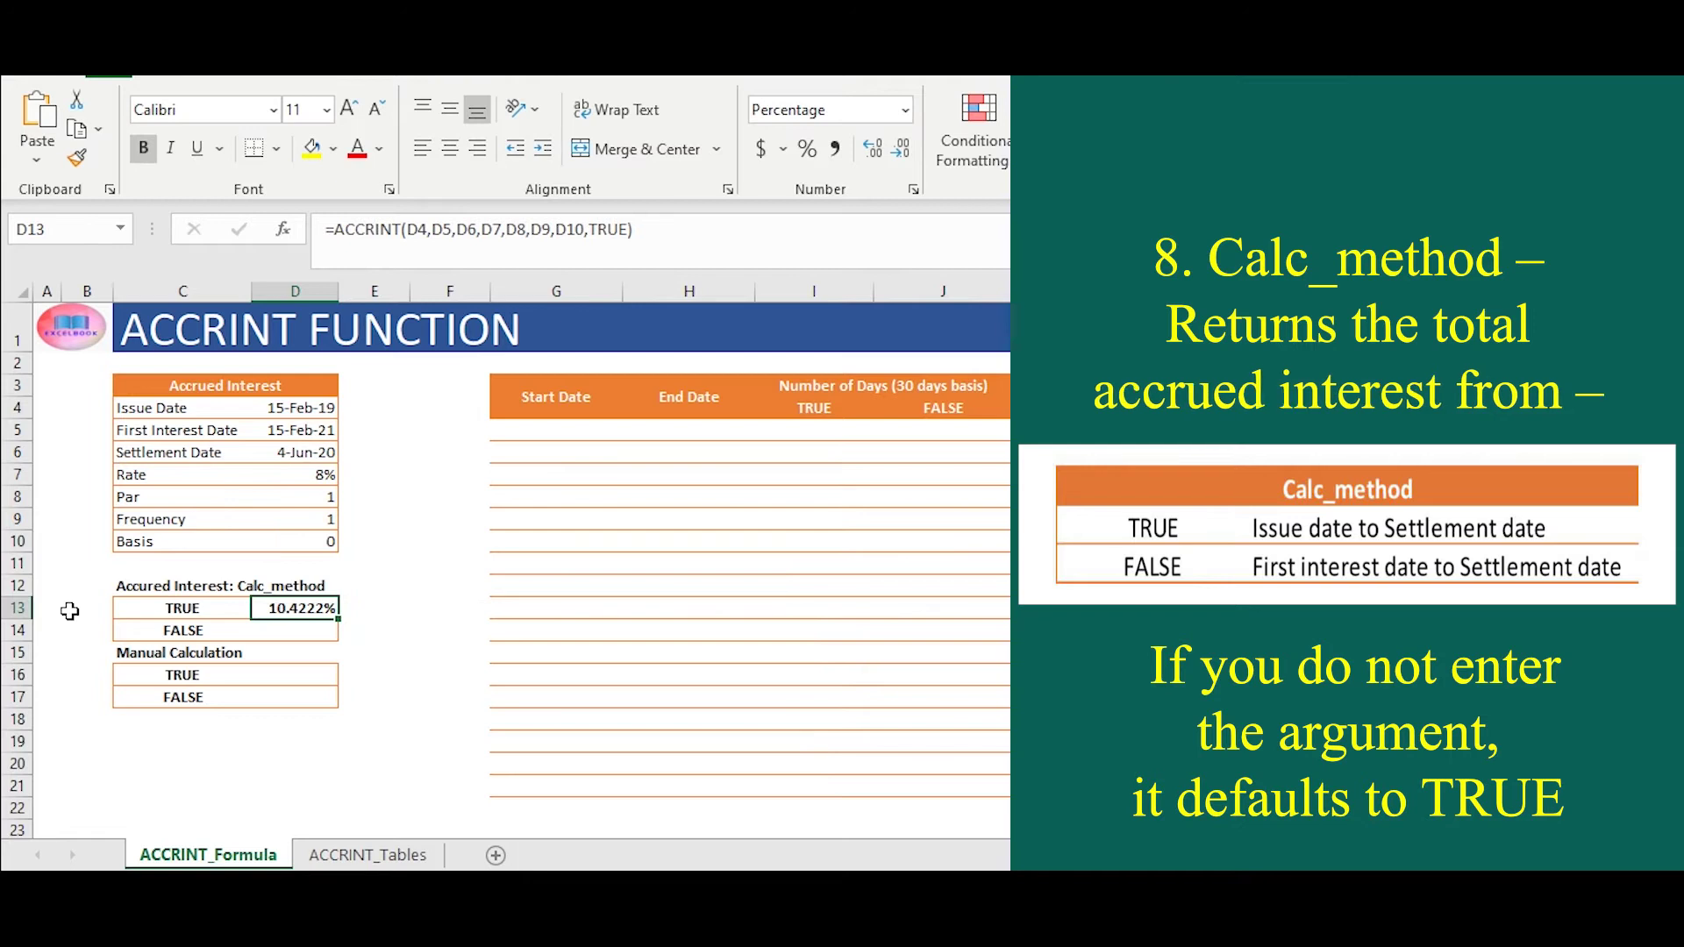
Copy the D13 formula into D14 with calc method FALSE, returning 2.4222%
key(F2)
key(shift+Home)
key(ctrl+c)
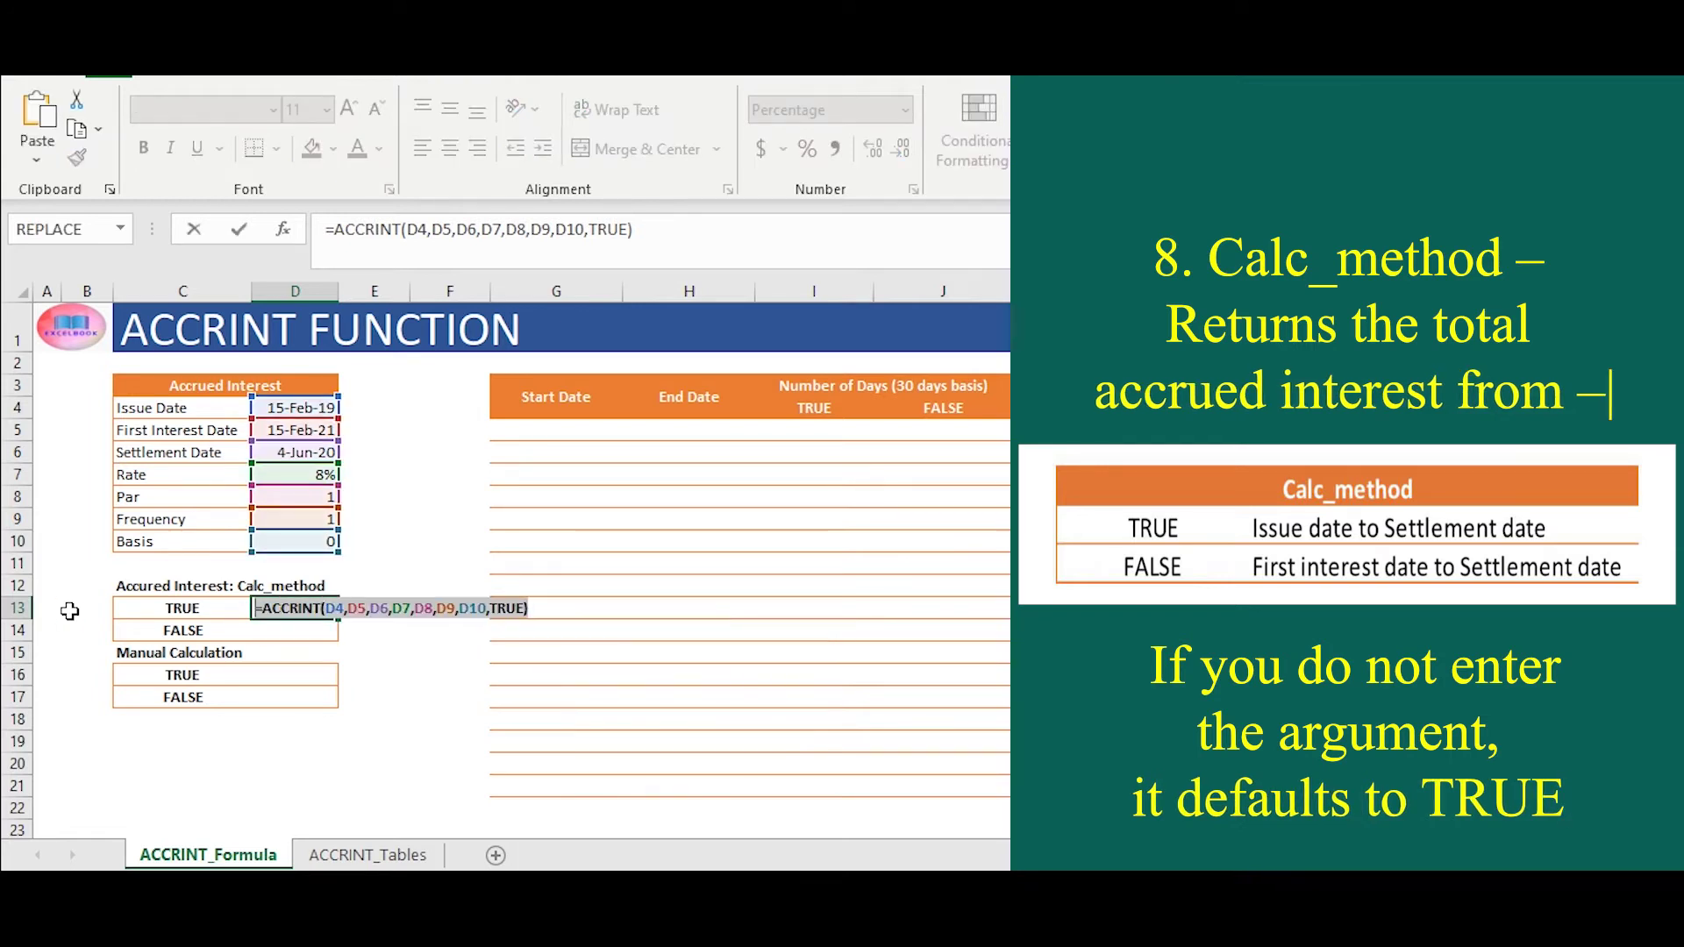
key(Escape)
key(Down)
key(F2)
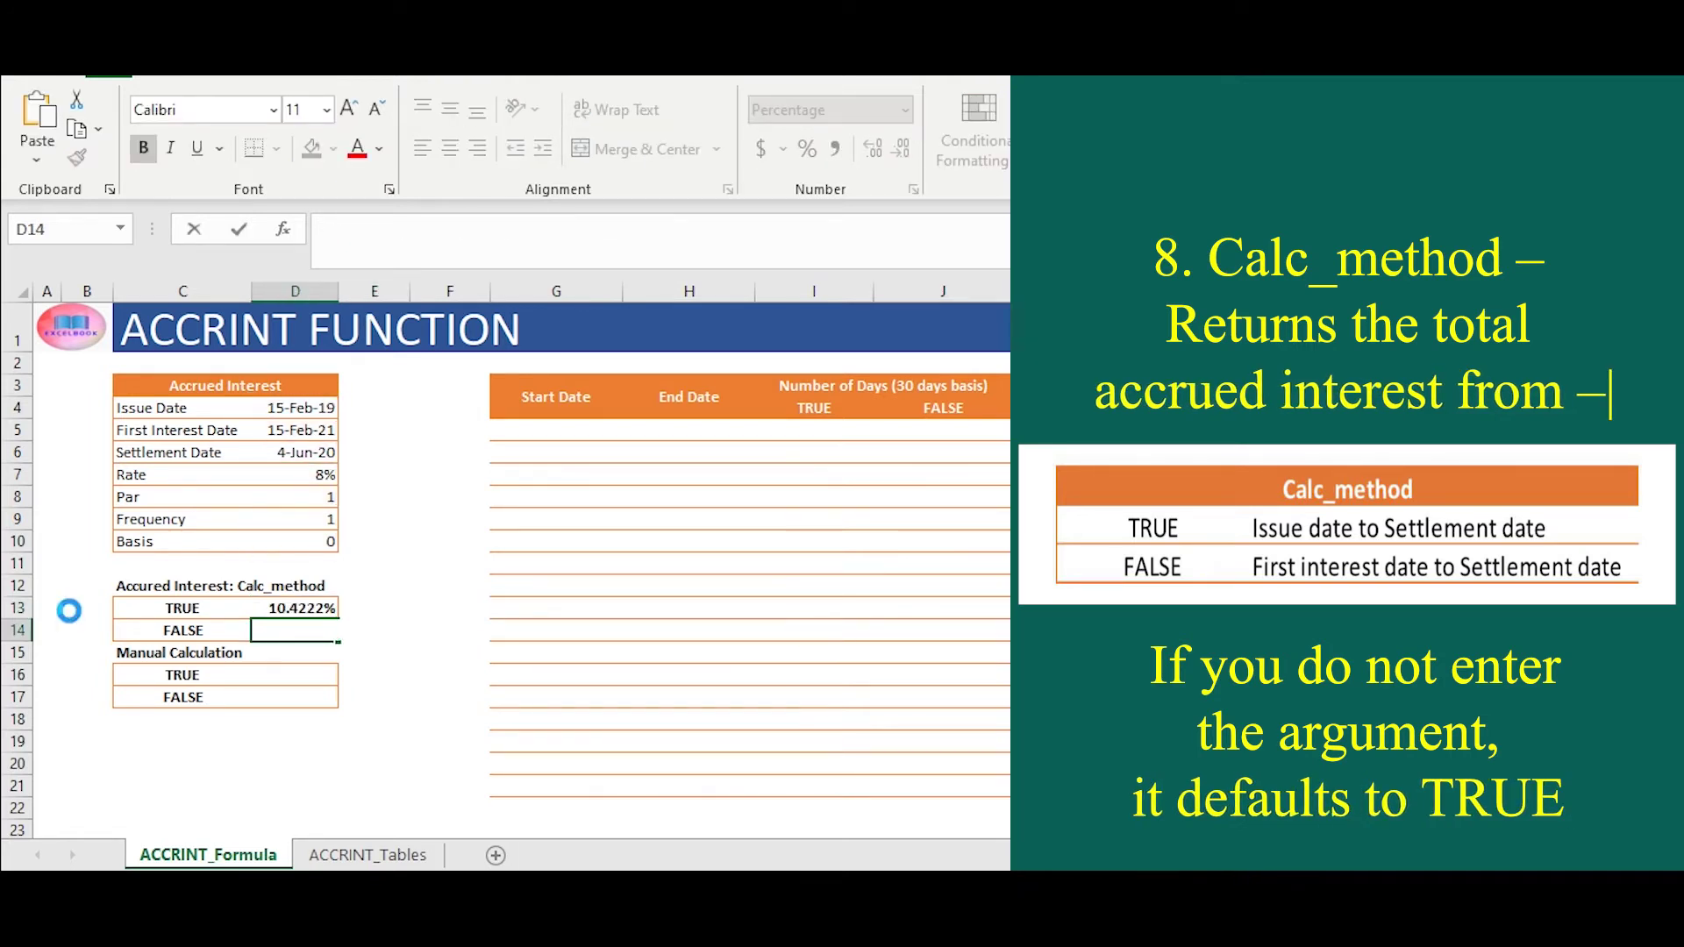
key(ctrl+v)
text(FALSE)
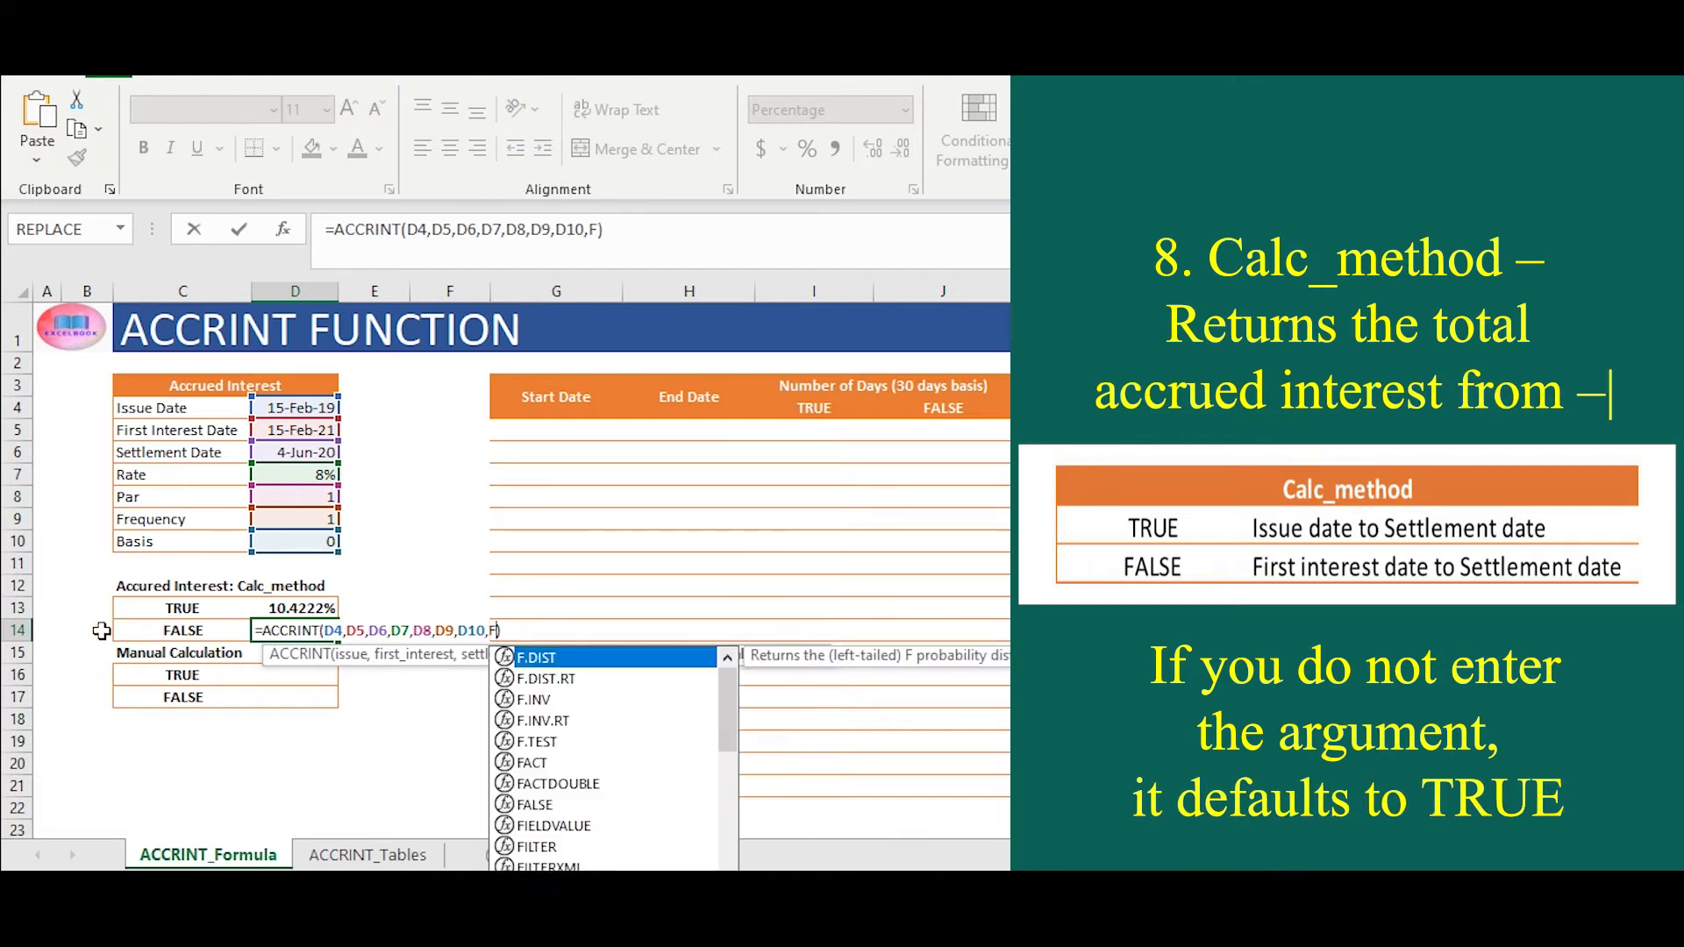
key(Tab)
key(Left)
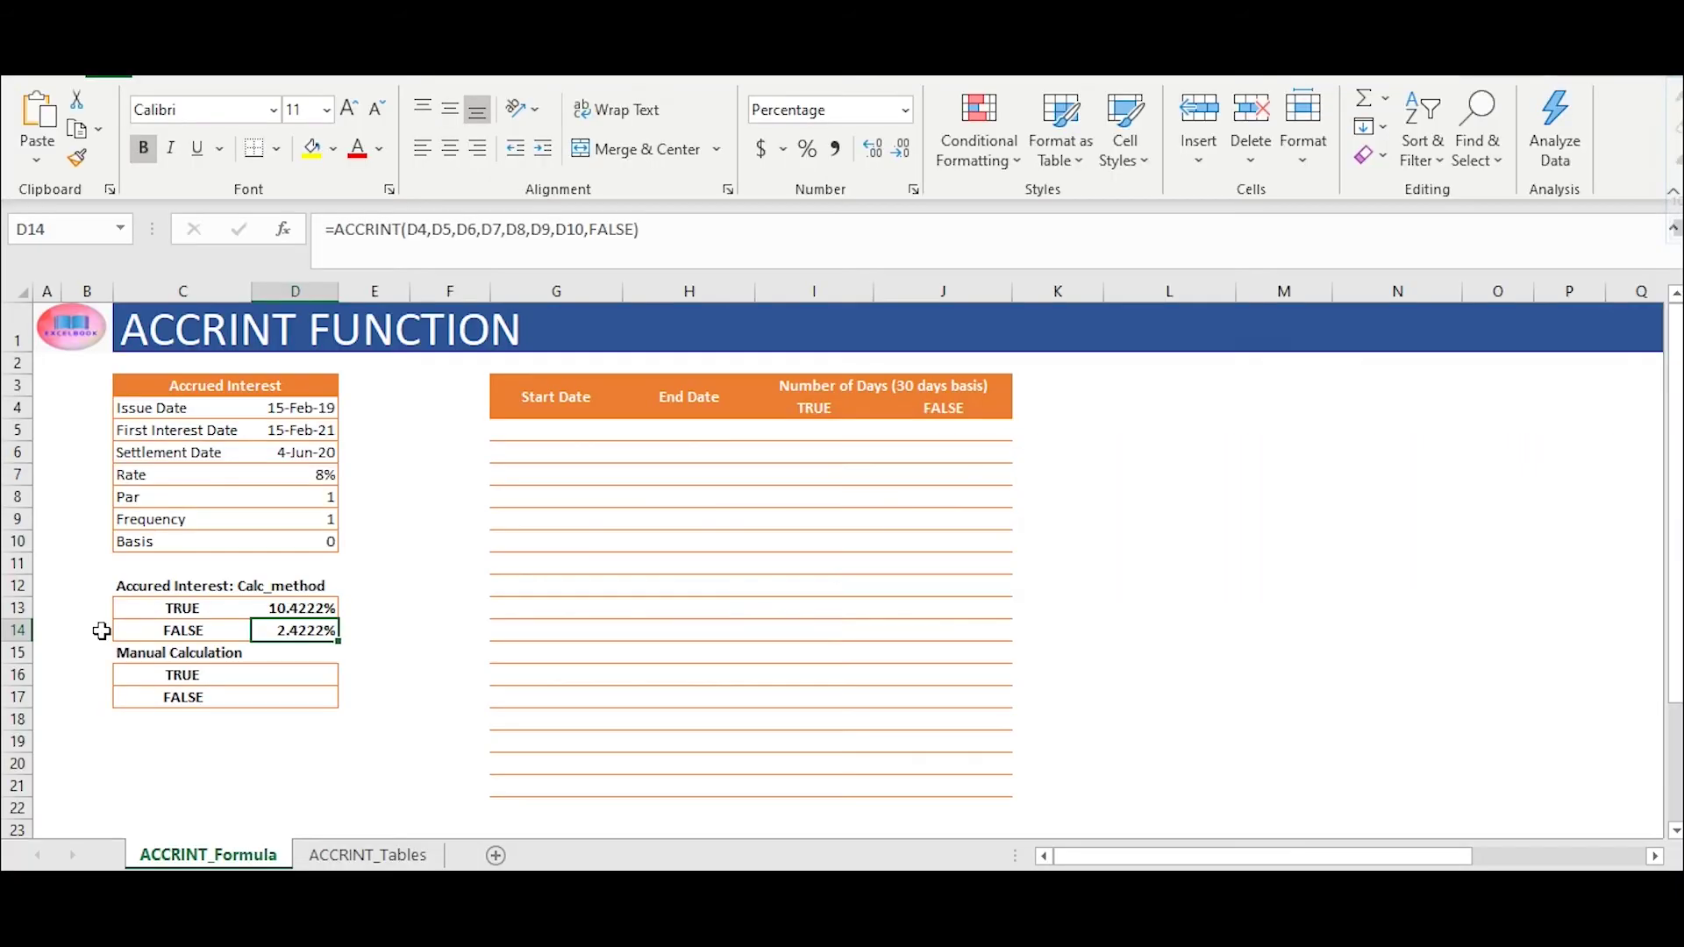
Enter the table's first start date 15-Feb-19 in G5
key(Right)
key(Right)
key(Right)
key(Up)
key(Up)
key(Up)
key(Up)
key(Up)
key(Up)
key(Up)
key(Up)
key(Up)
key(Left)
key(Left)
key(Left)
key(Up)
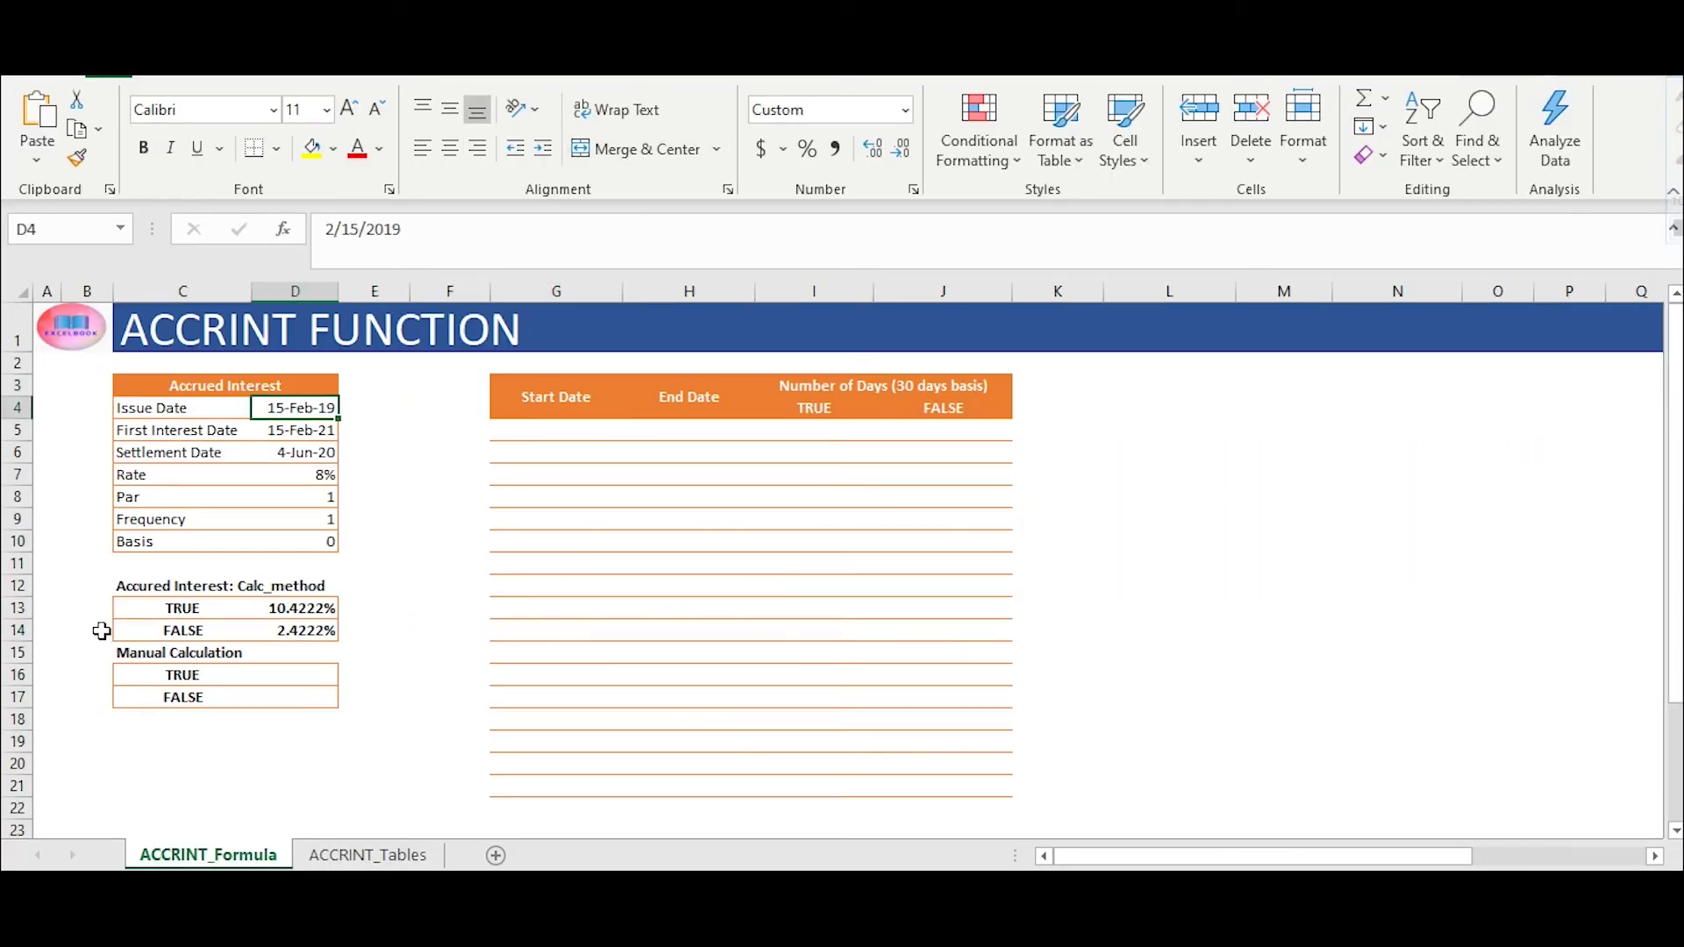
key(Down)
key(Right)
key(Right)
key(Right)
text(1)
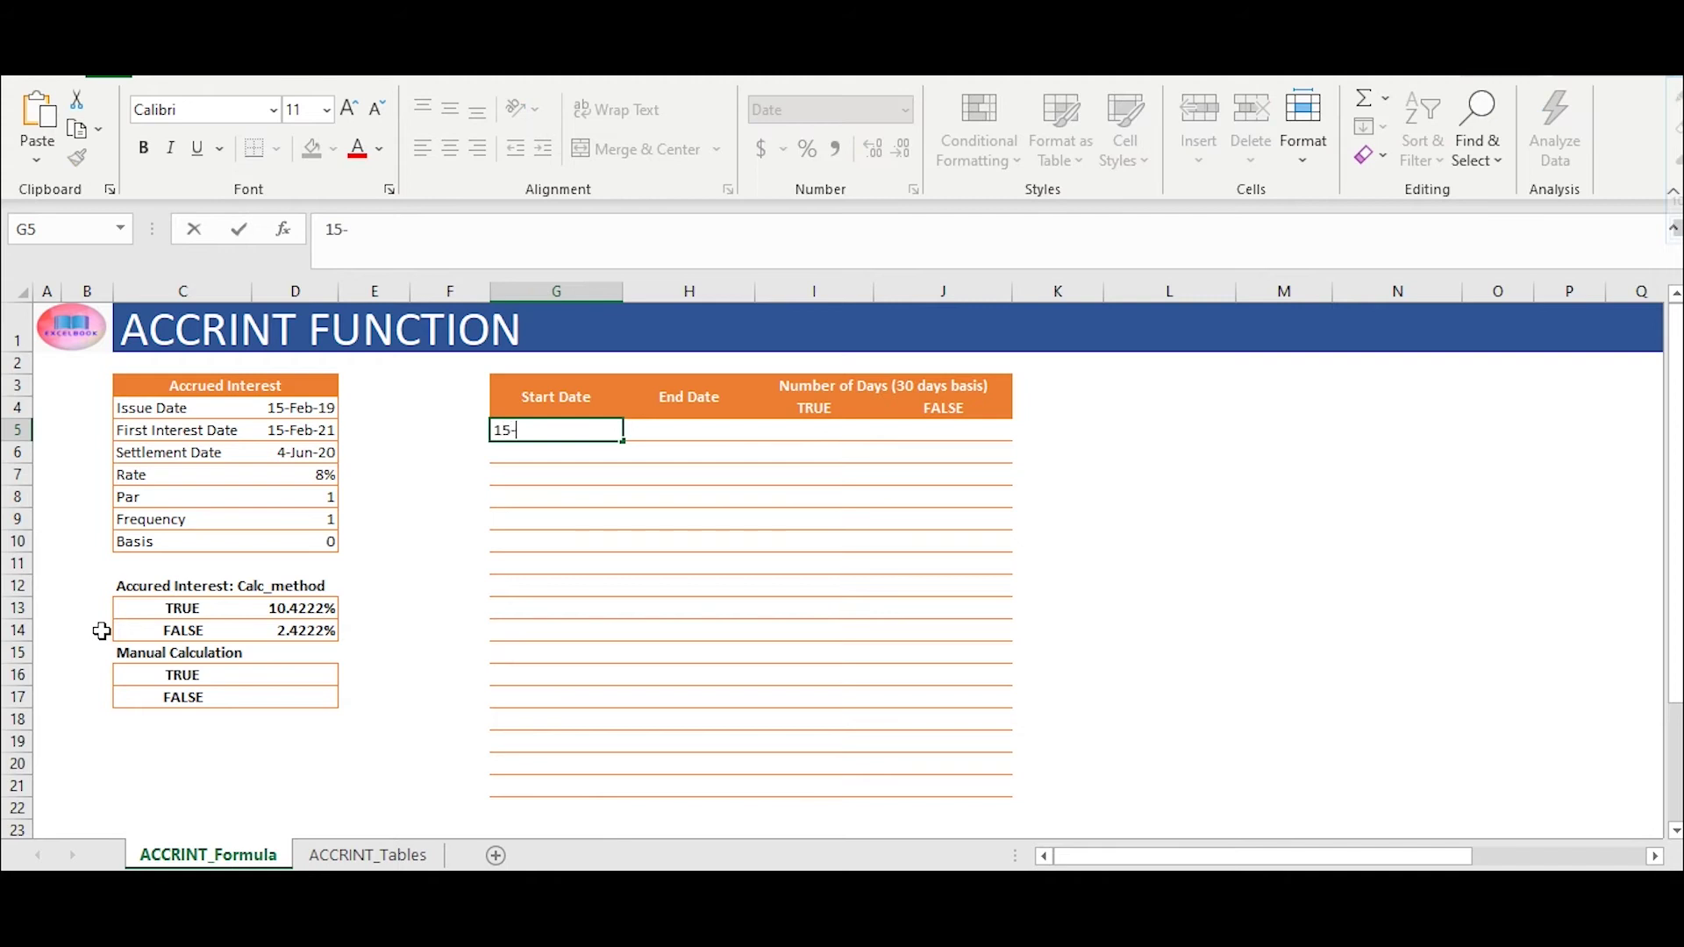
text(5-Feb-20)
key(BackSpace)
key(BackSpace)
text(19)
key(ctrl+Return)
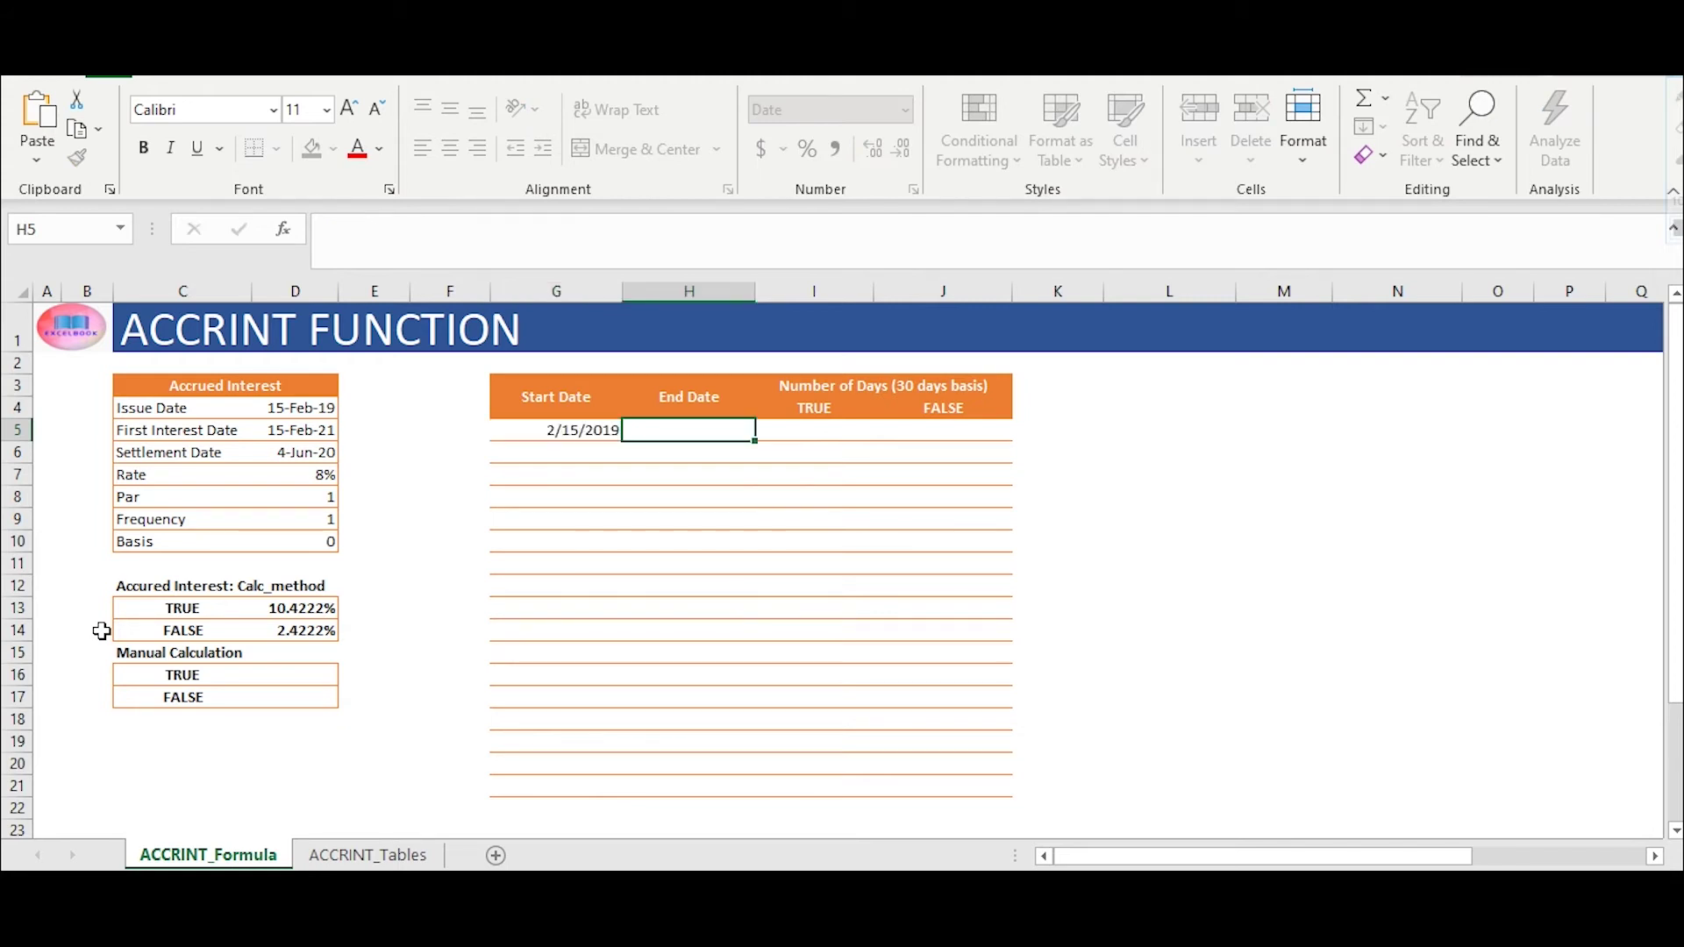
Format the date range G5:H21 with the custom d-mmm-yy format
key(shift+Right)
key(shift+Down)
key(shift+Down)
key(shift+Down)
key(shift+Down)
key(shift+Down)
key(shift+Down)
key(shift+Down)
key(shift+Down)
key(shift+Down)
key(shift+Down)
key(shift+Down)
key(shift+Down)
key(shift+Down)
key(shift+Down)
key(shift+Down)
key(shift+Down)
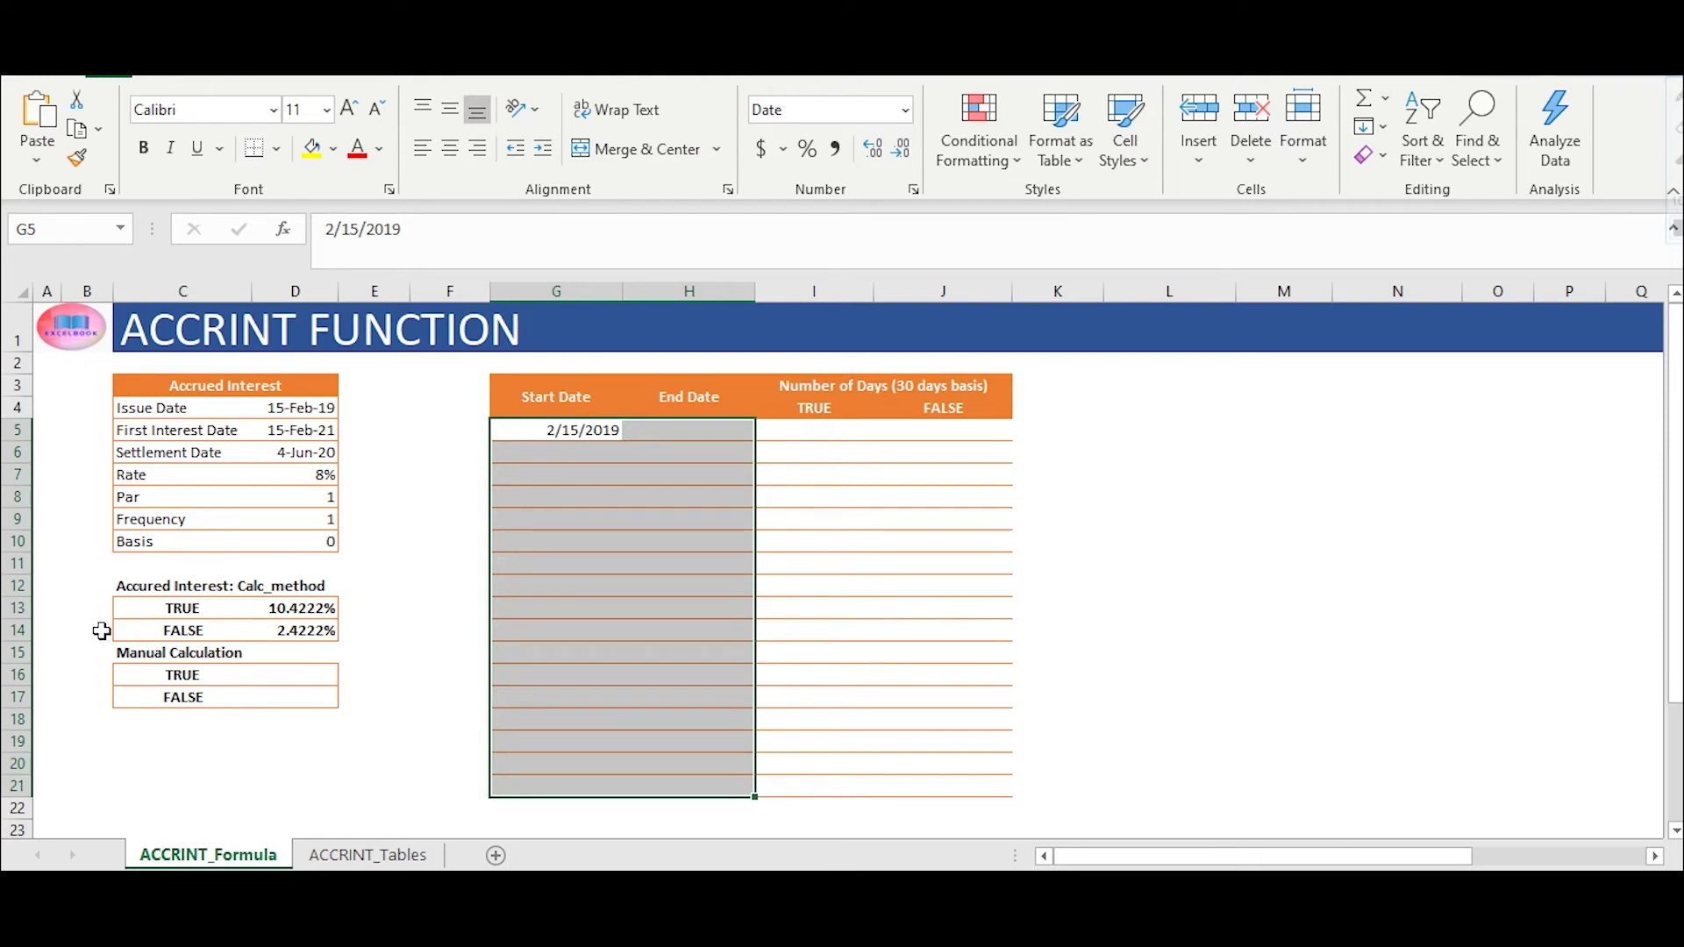
key(shift+F10)
key(f)
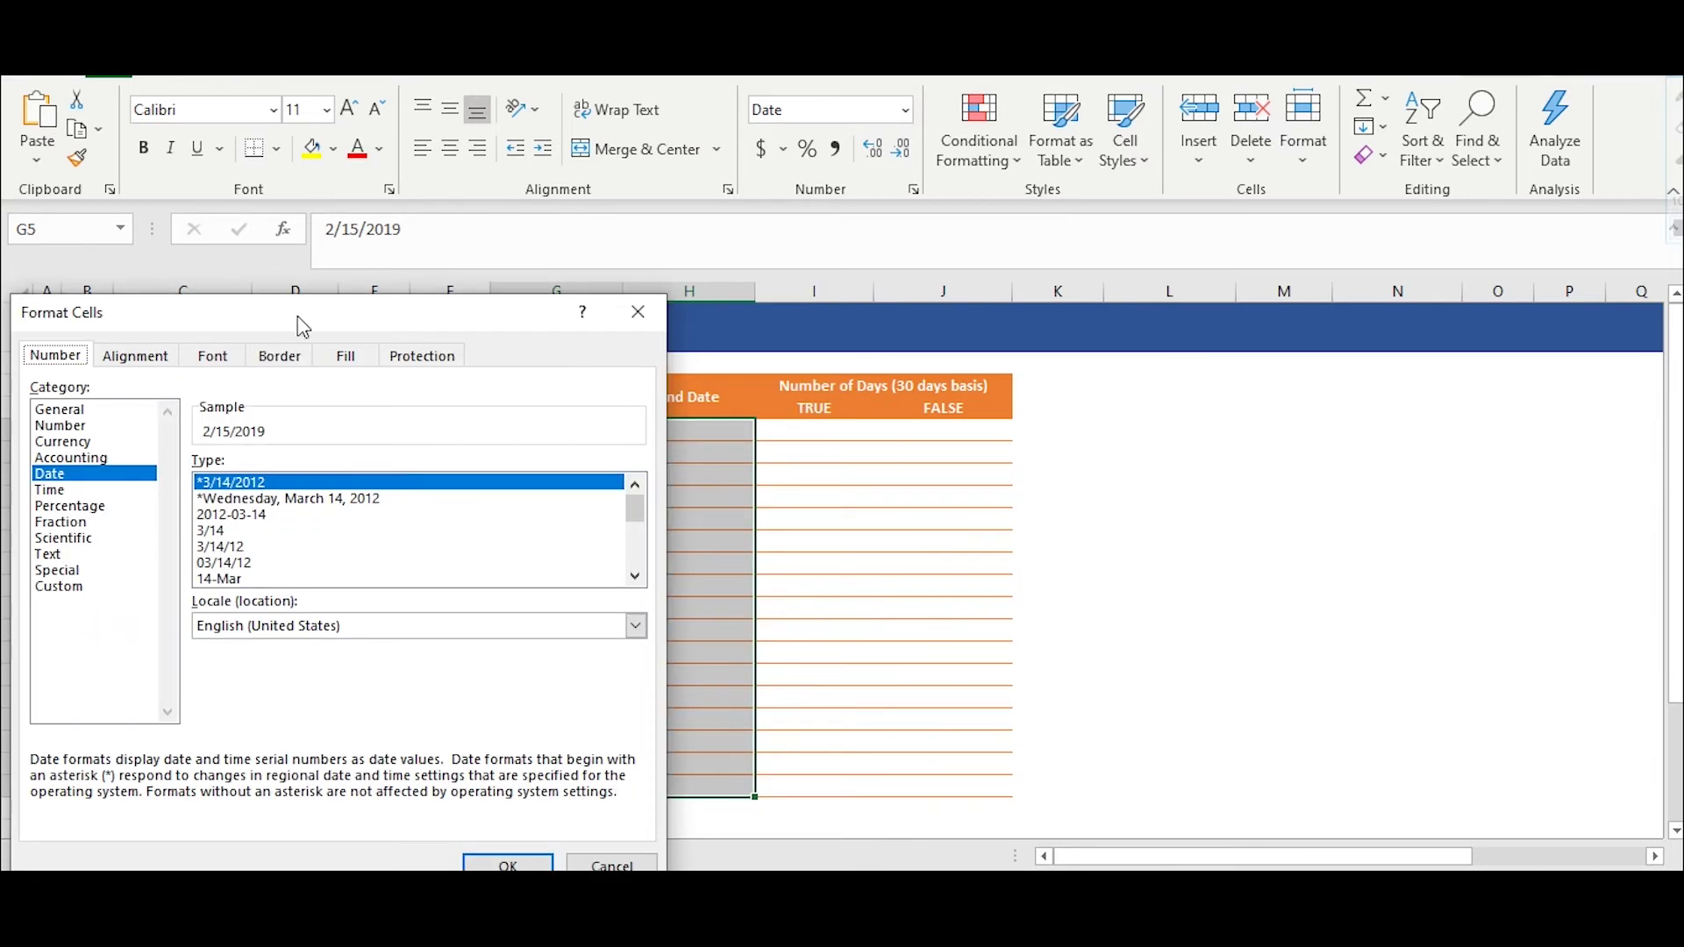
drag(303, 327, 1183, 259)
key(End)
text(d)
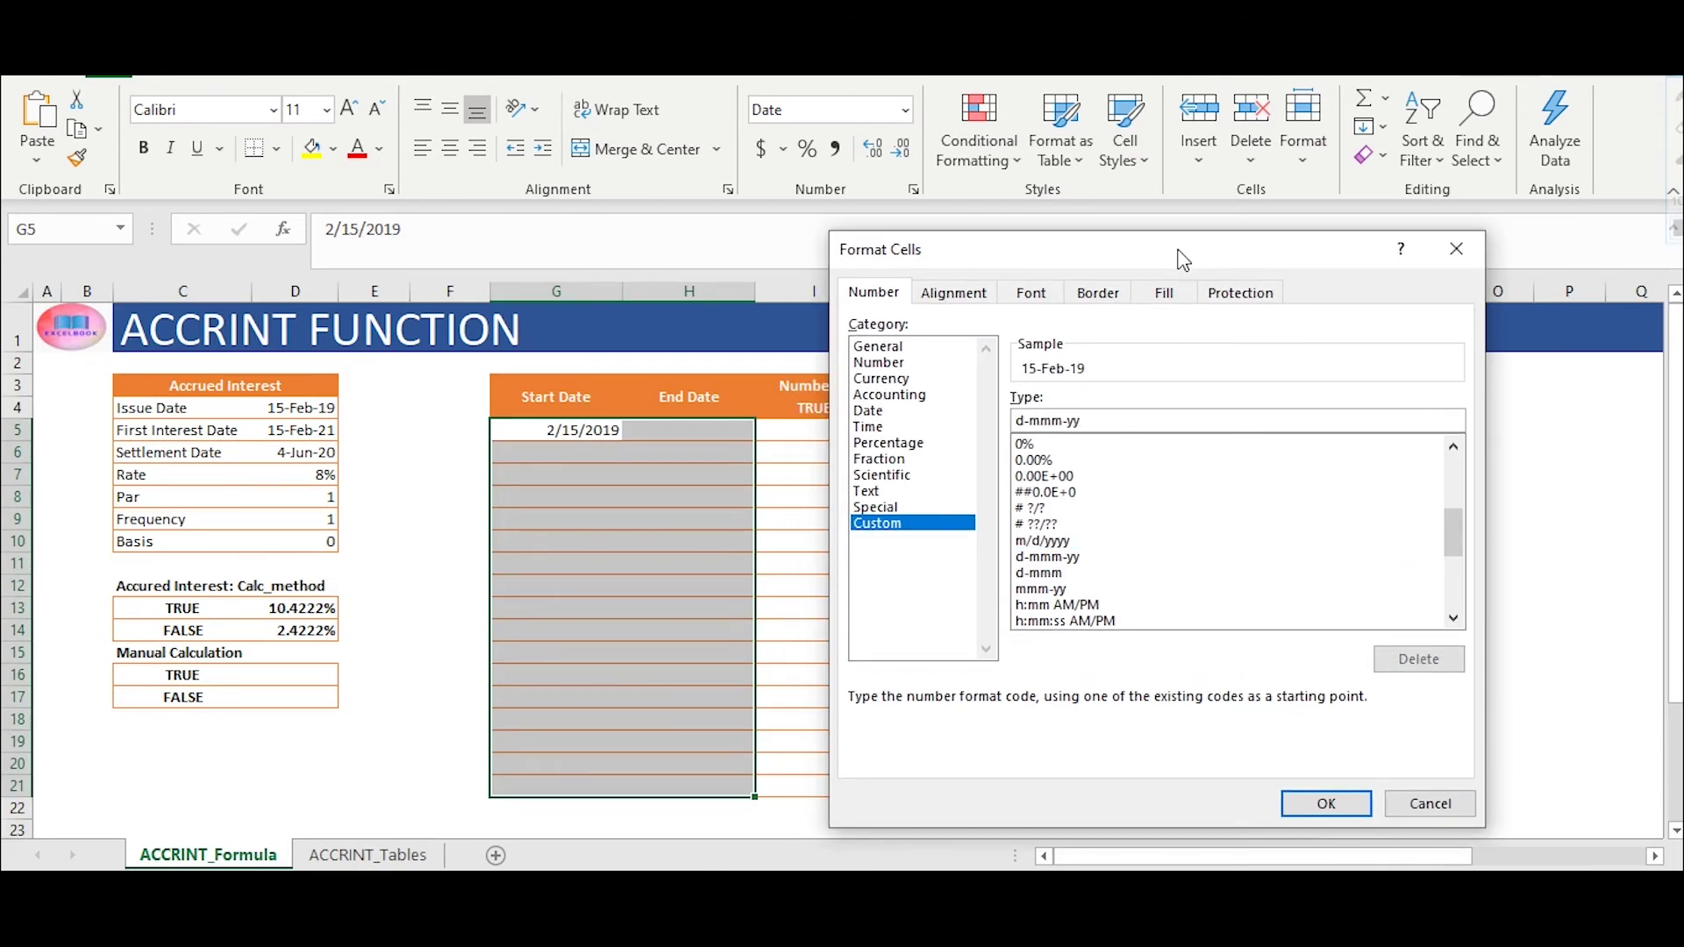
key(Return)
Enter =EOMONTH(G5,0) in H5 for 28-Feb-19 and =H5+1 in G6 for 1-Mar-19
click(689, 430)
text(=eo)
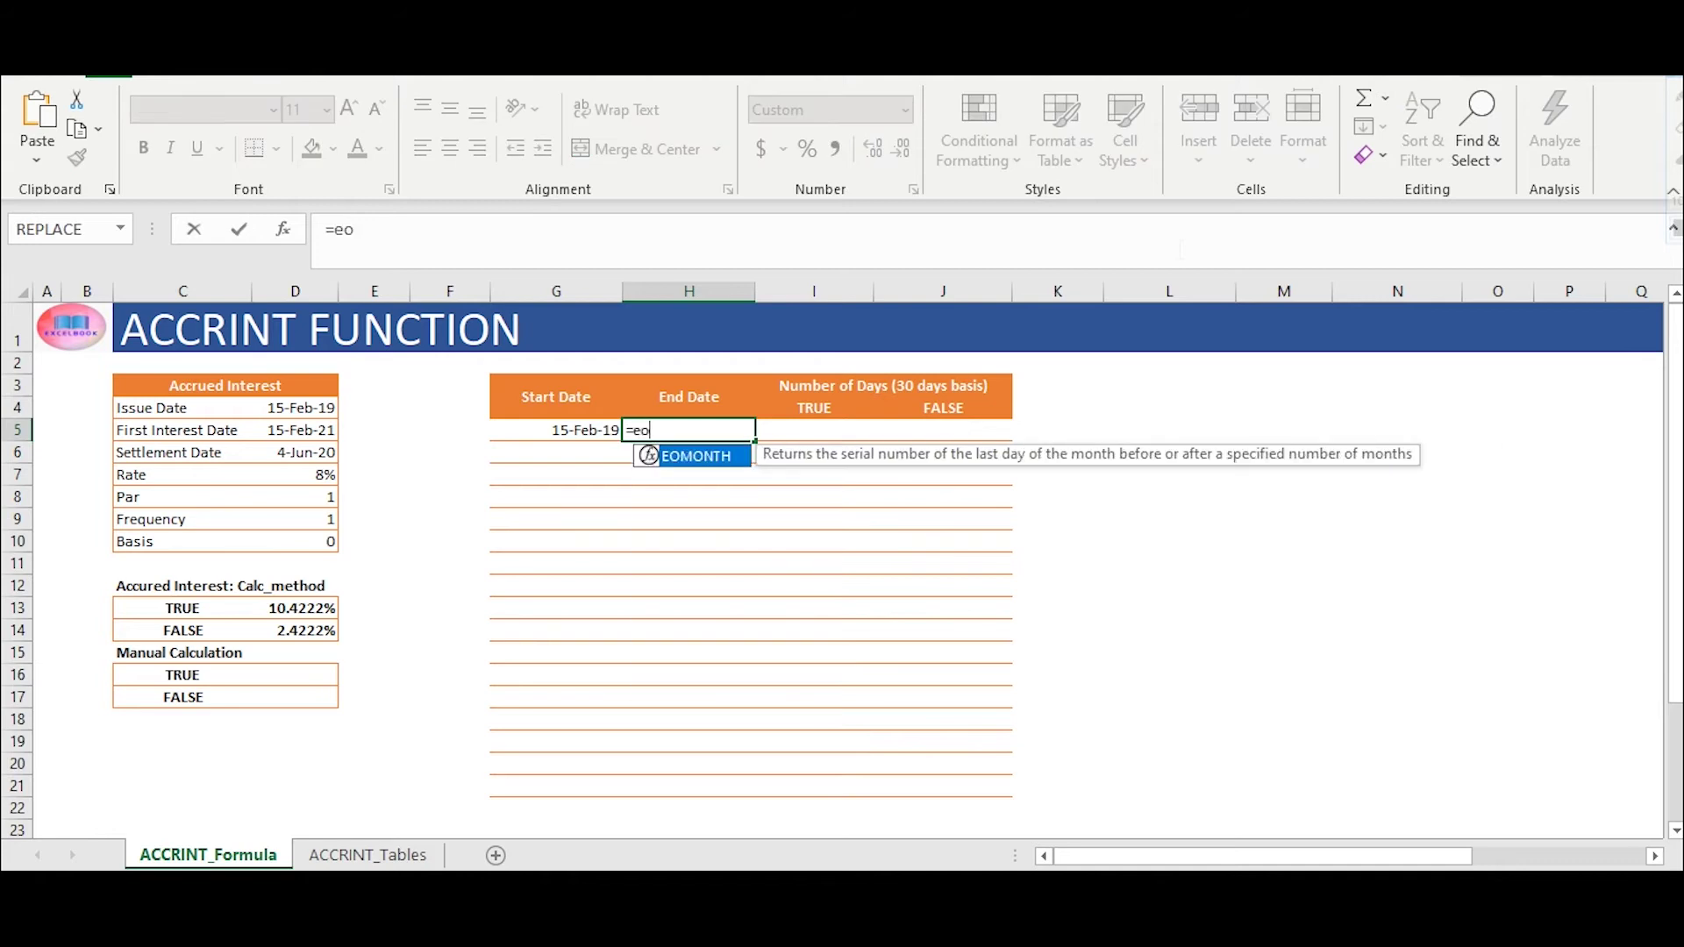
key(Tab)
text(G5,0)
key(Return)
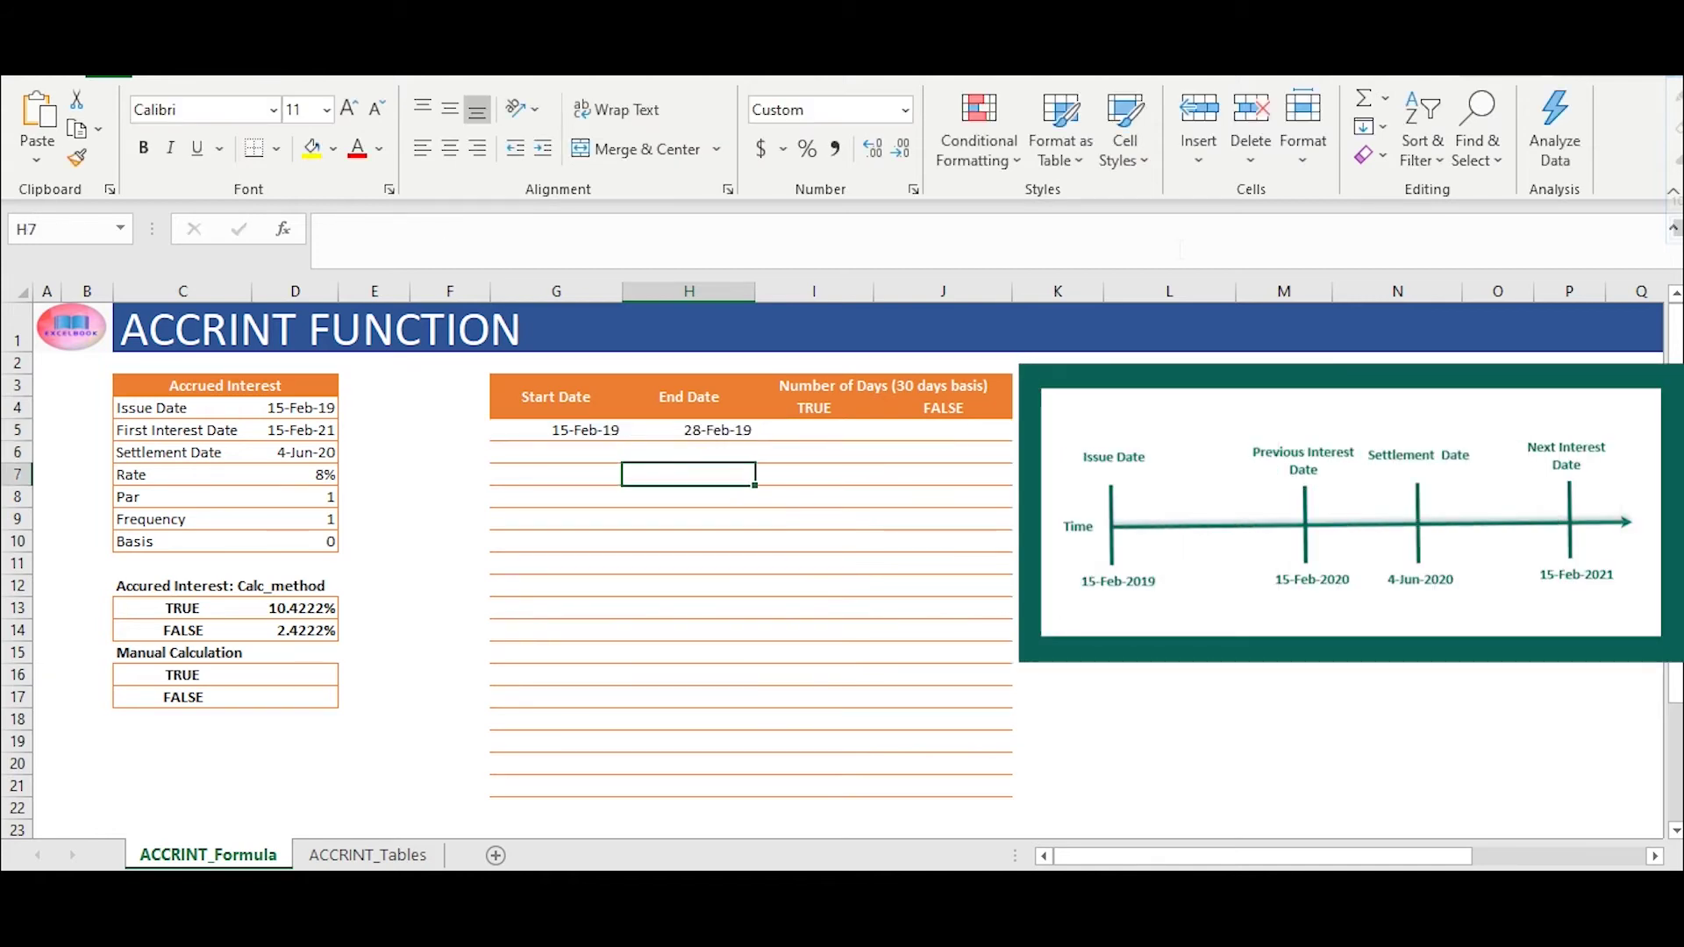
click(556, 452)
text(=H5+)
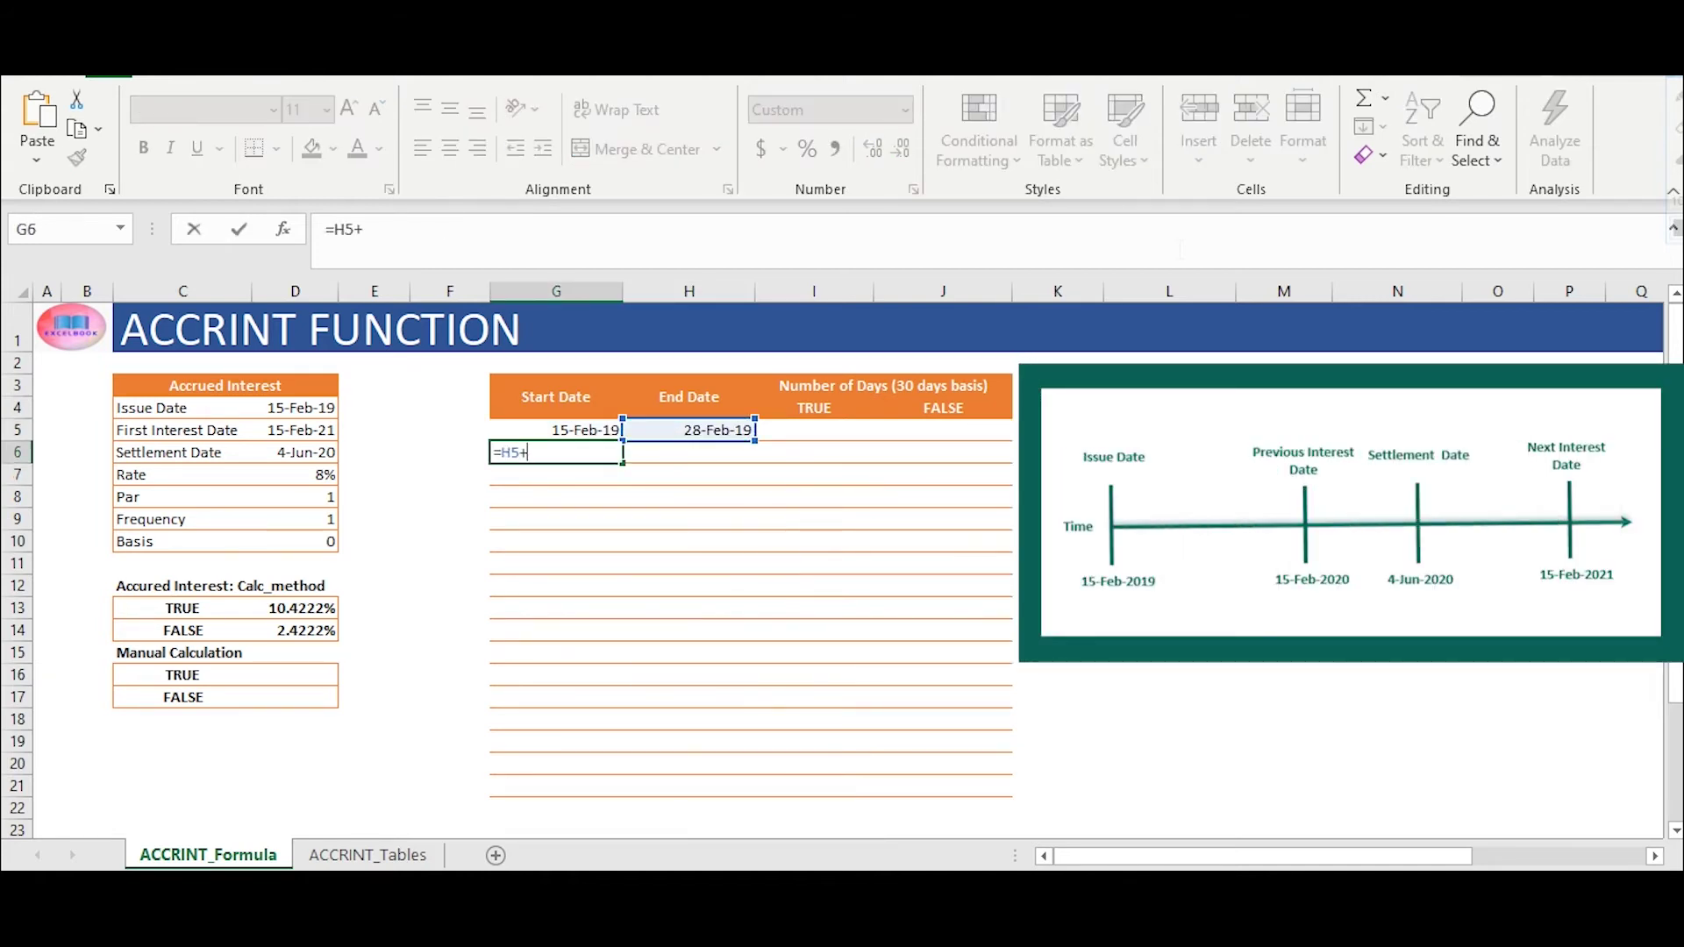
text(1)
key(ctrl+Return)
click(688, 452)
Fill the monthly start and end dates down to row 21 and set the final end date to 4-Jun-20
drag(556, 452, 755, 796)
click(688, 786)
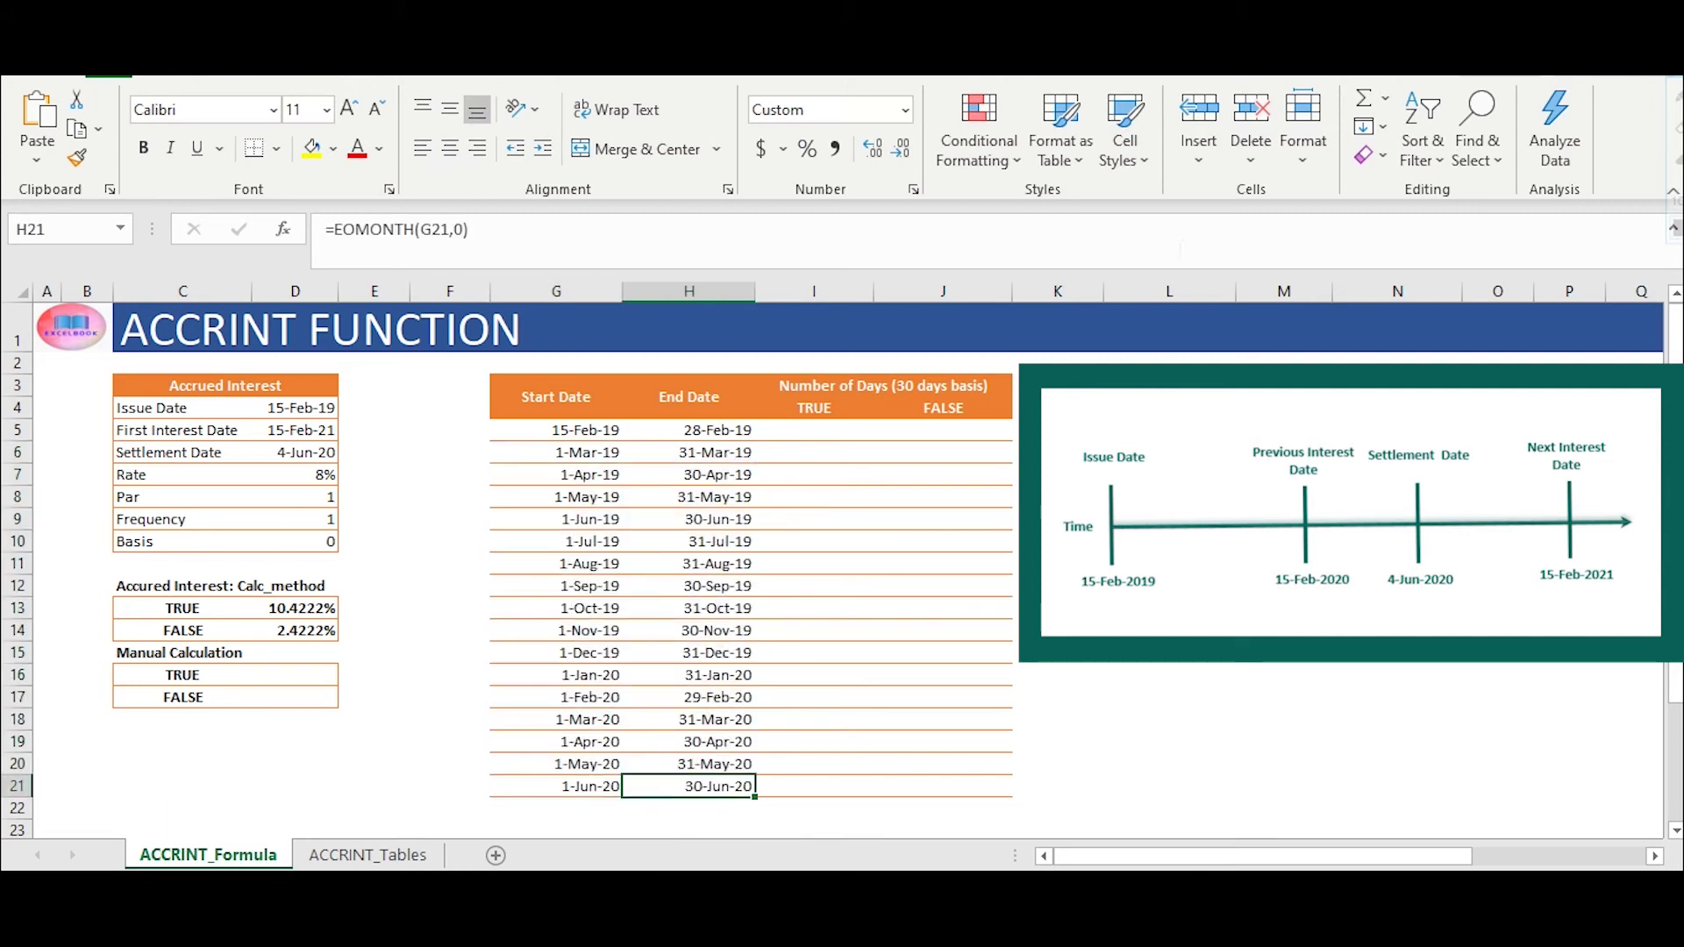
click(326, 453)
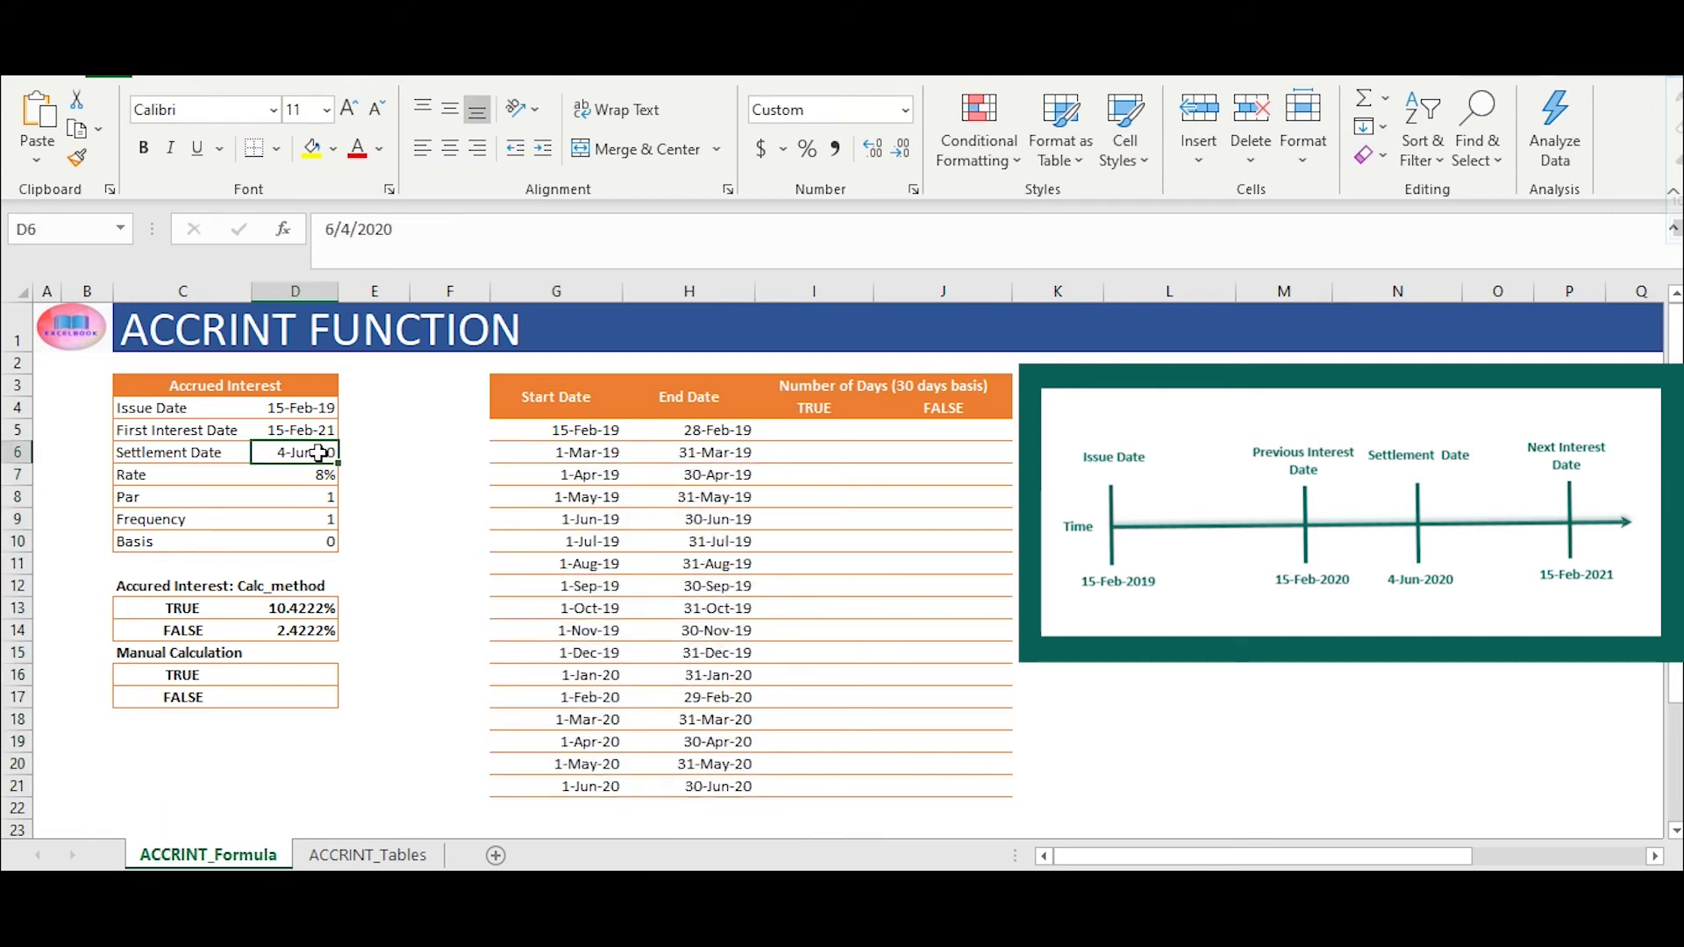
click(556, 785)
click(688, 786)
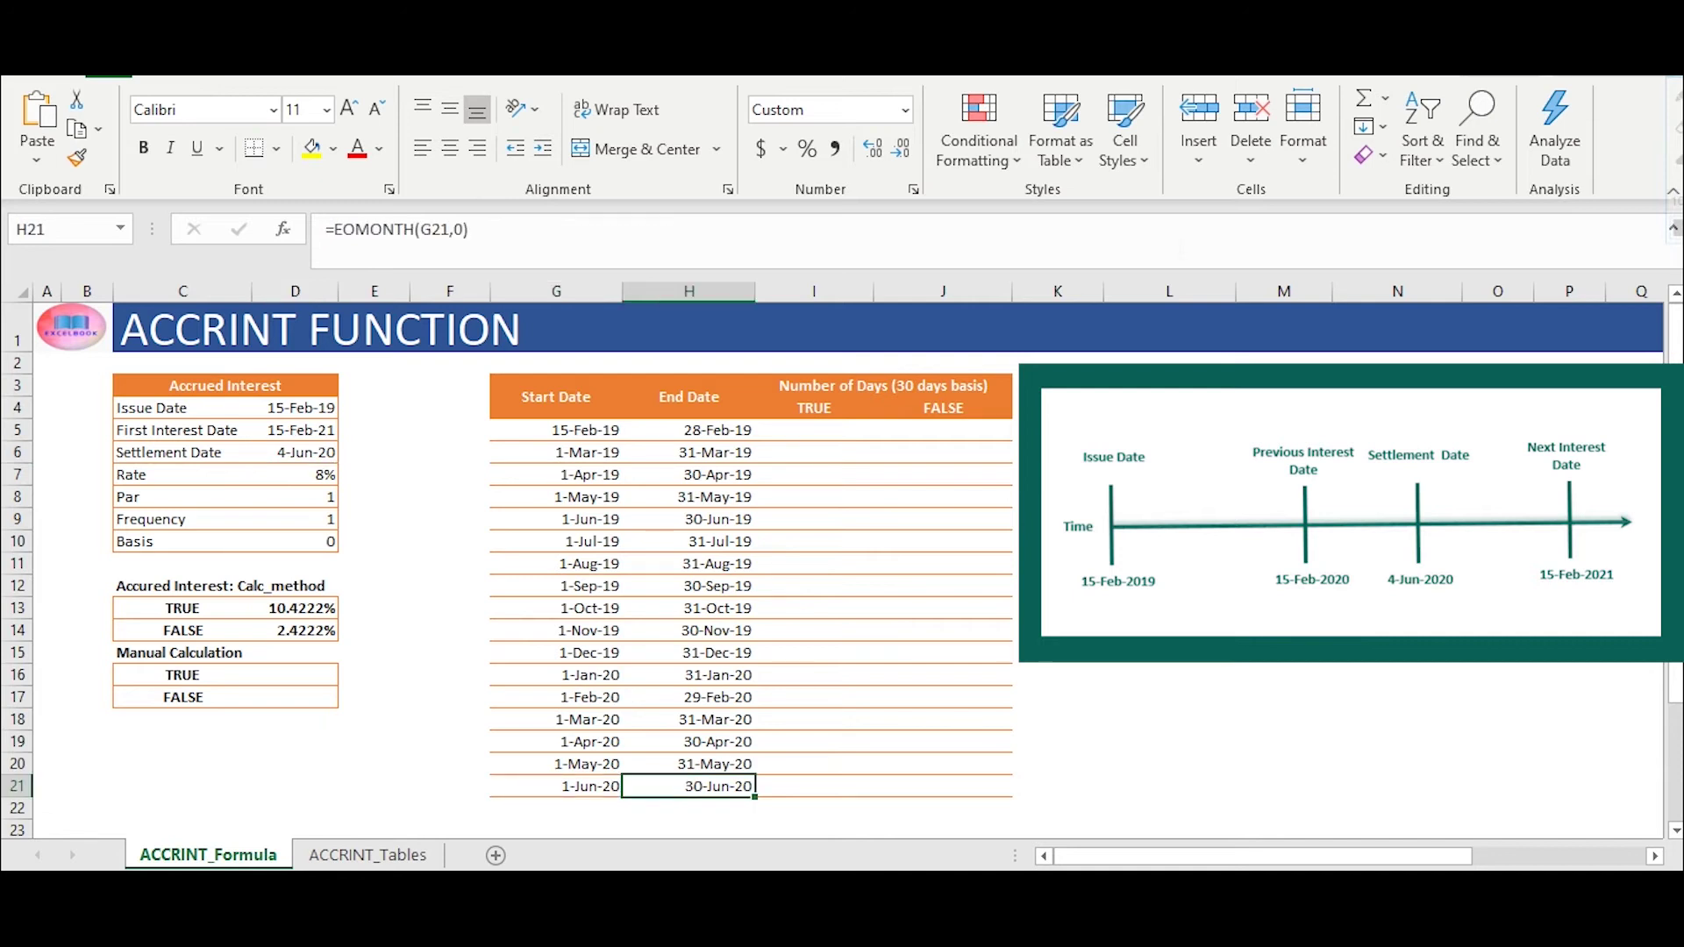
click(317, 452)
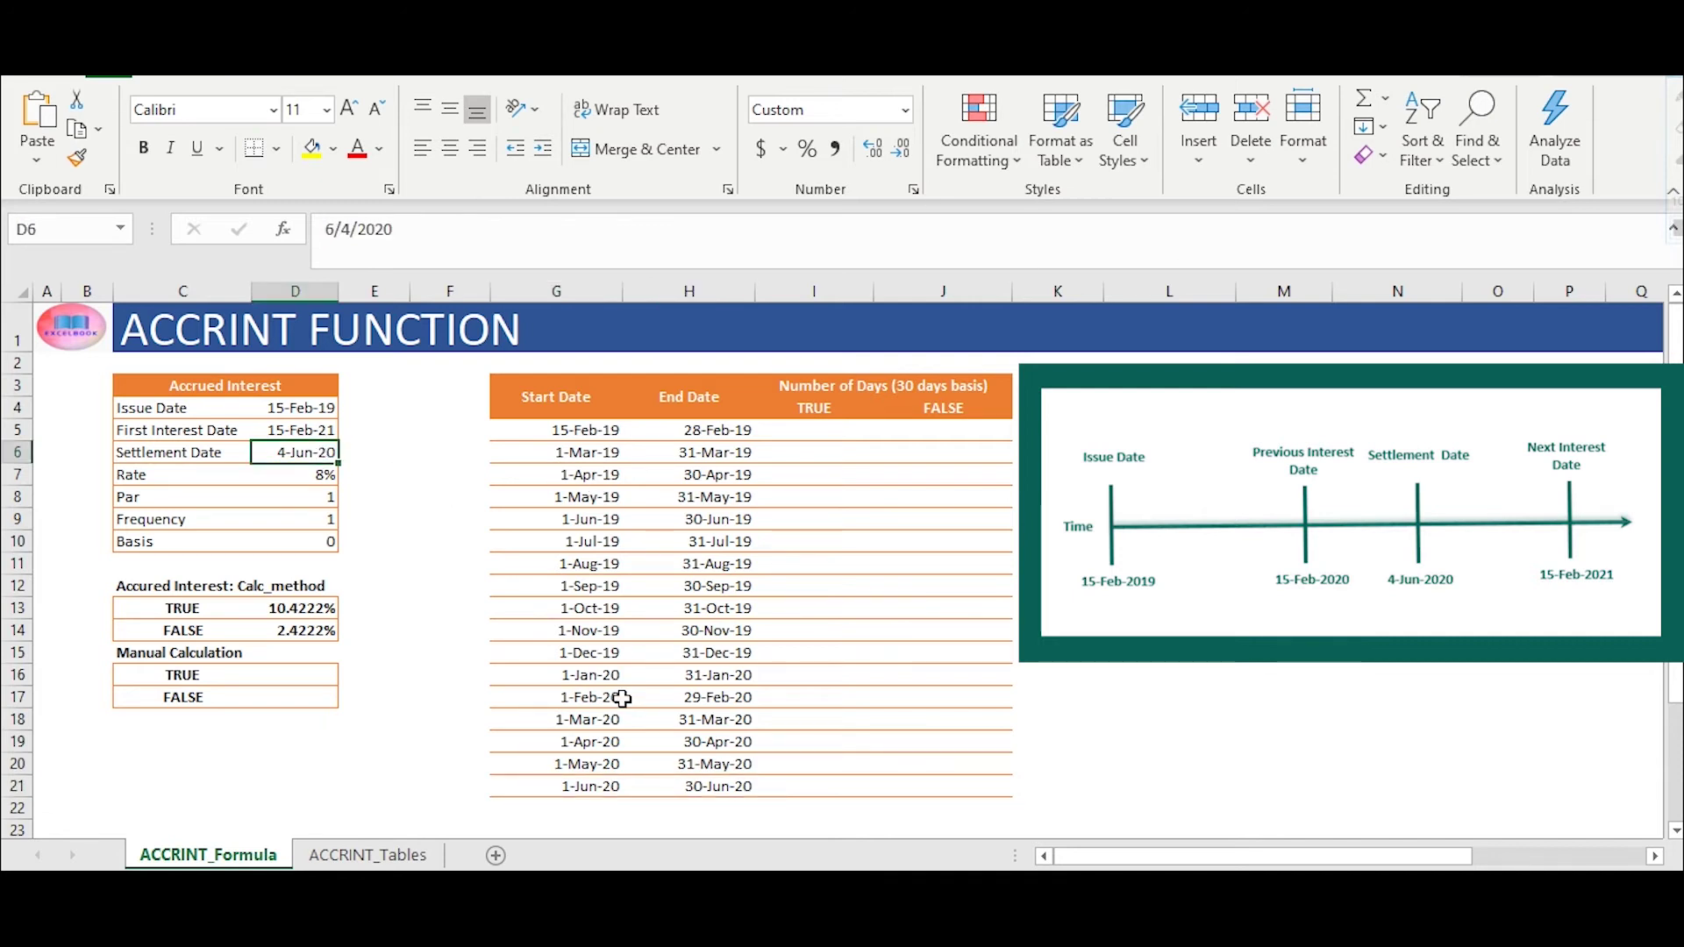
click(711, 786)
text(4)
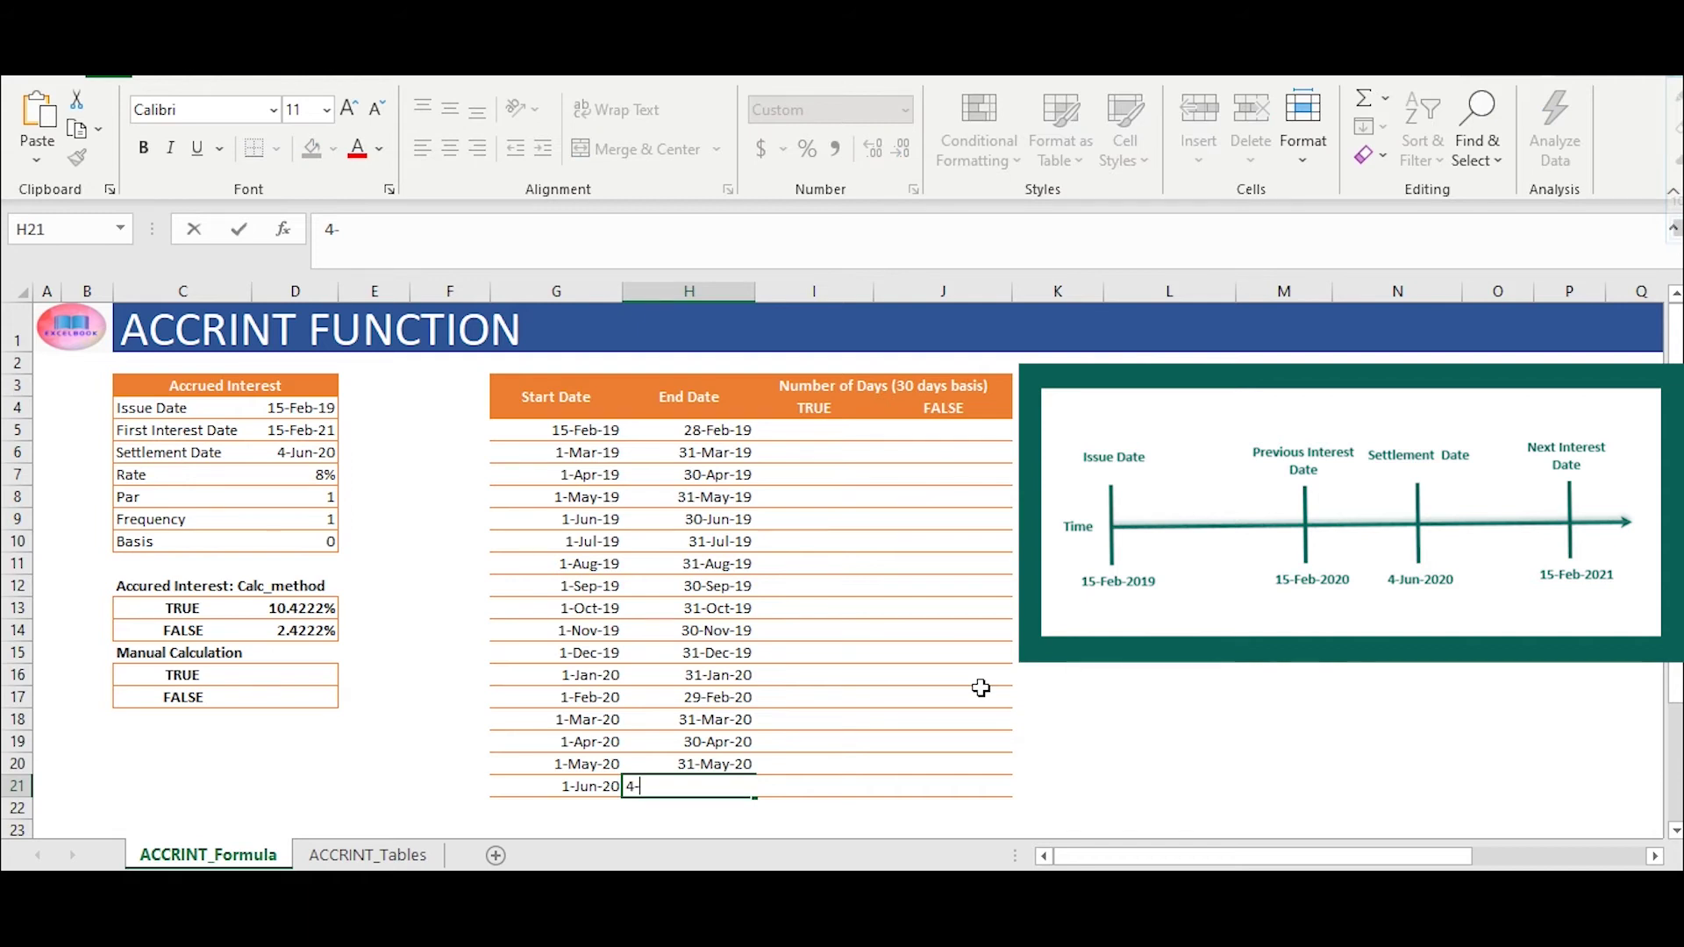
text(-Jun-202)
text(0)
key(Return)
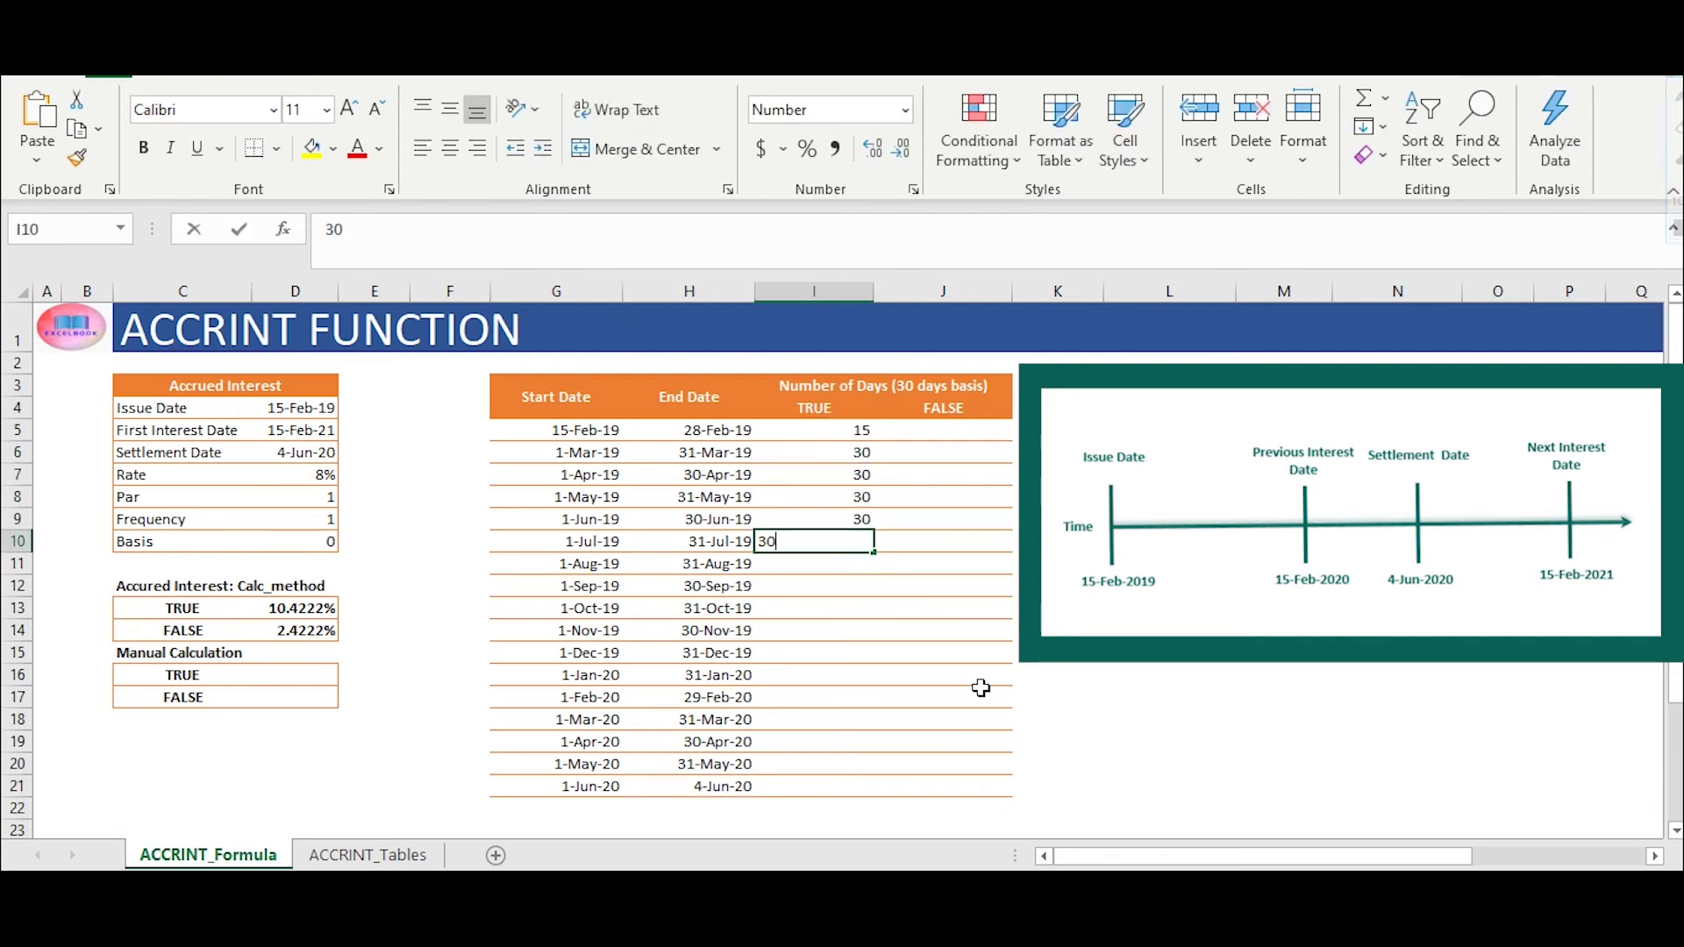
Enter the TRUE day counts in I5:I21: 15, then 30 per month, then 4
key(Return)
text(30)
key(Return)
text(30)
key(Return)
text(30)
key(Return)
text(30)
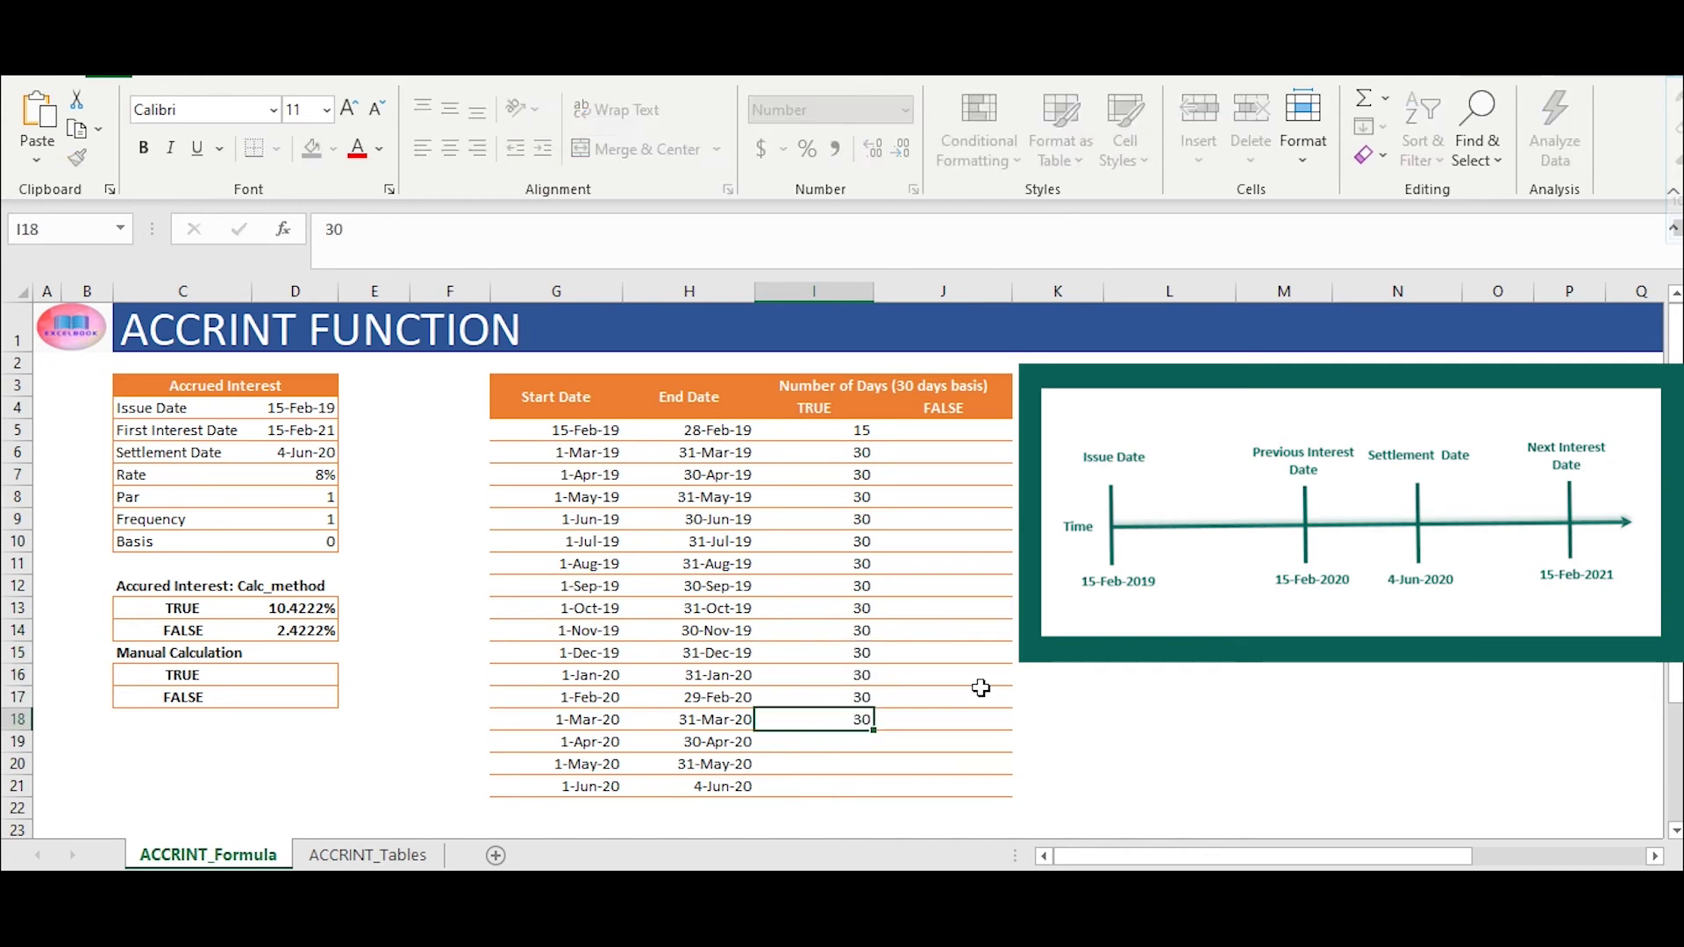
key(Return)
text(30)
key(Return)
text(30)
key(Return)
text(4)
key(ctrl+Return)
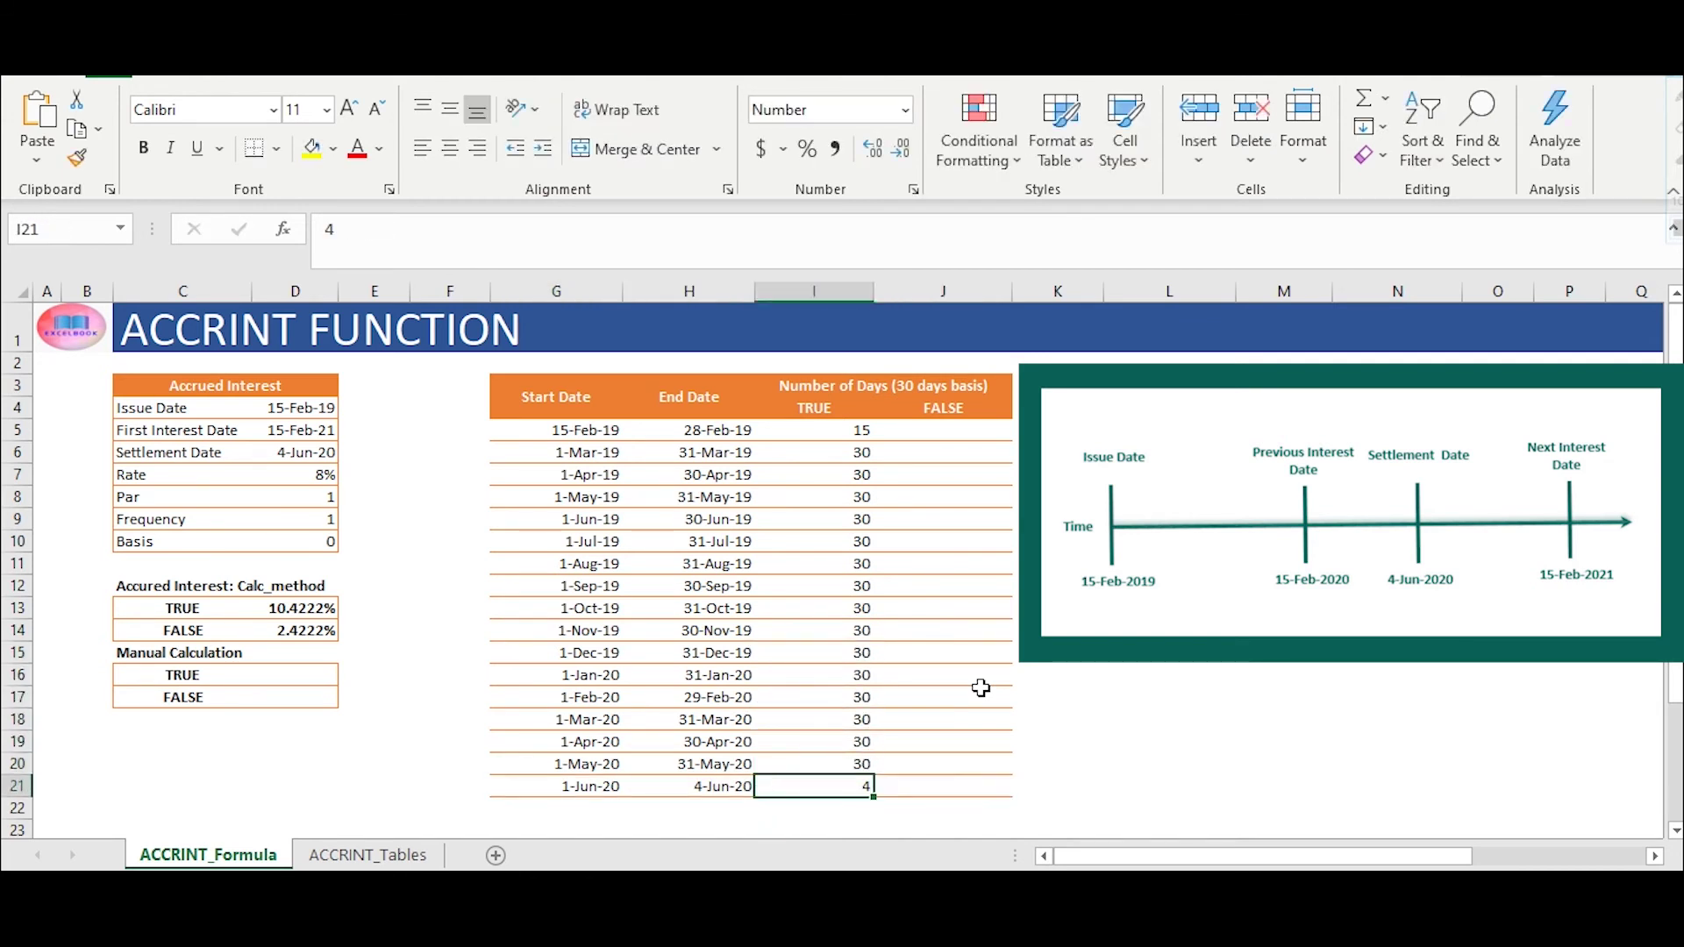
key(ctrl+shift+Up)
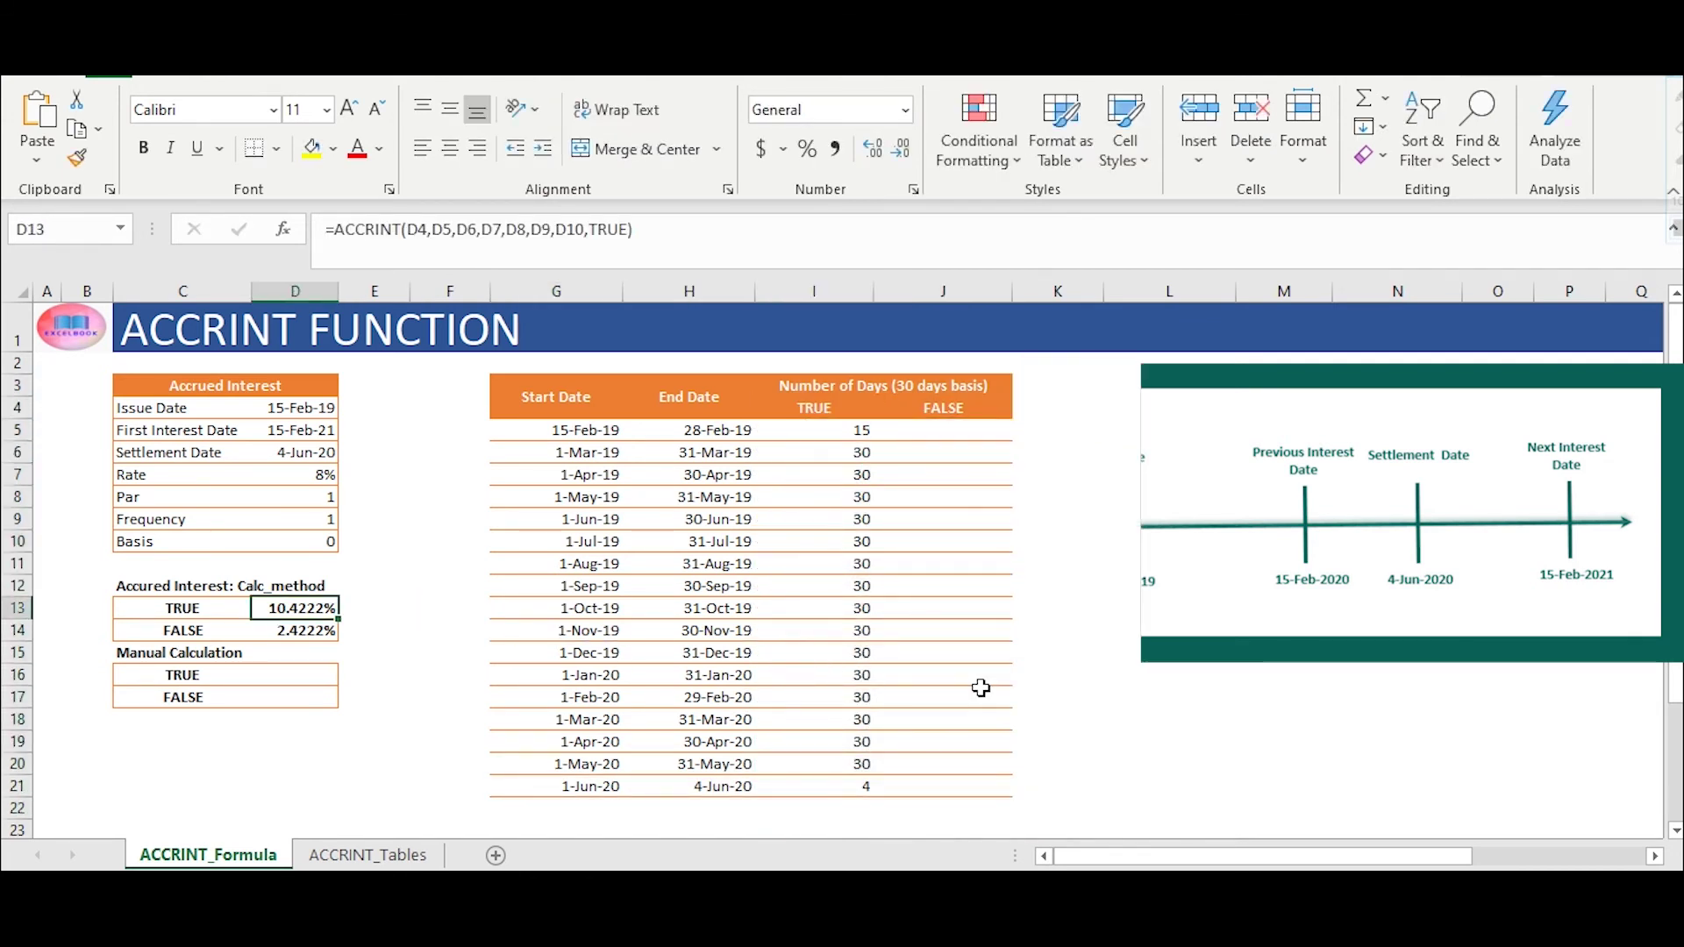
Review the D13 ACCRINT arguments and the table's start and end dates
key(shift+F3)
key(Tab)
key(Tab)
key(Tab)
key(Tab)
key(Tab)
key(Tab)
key(Tab)
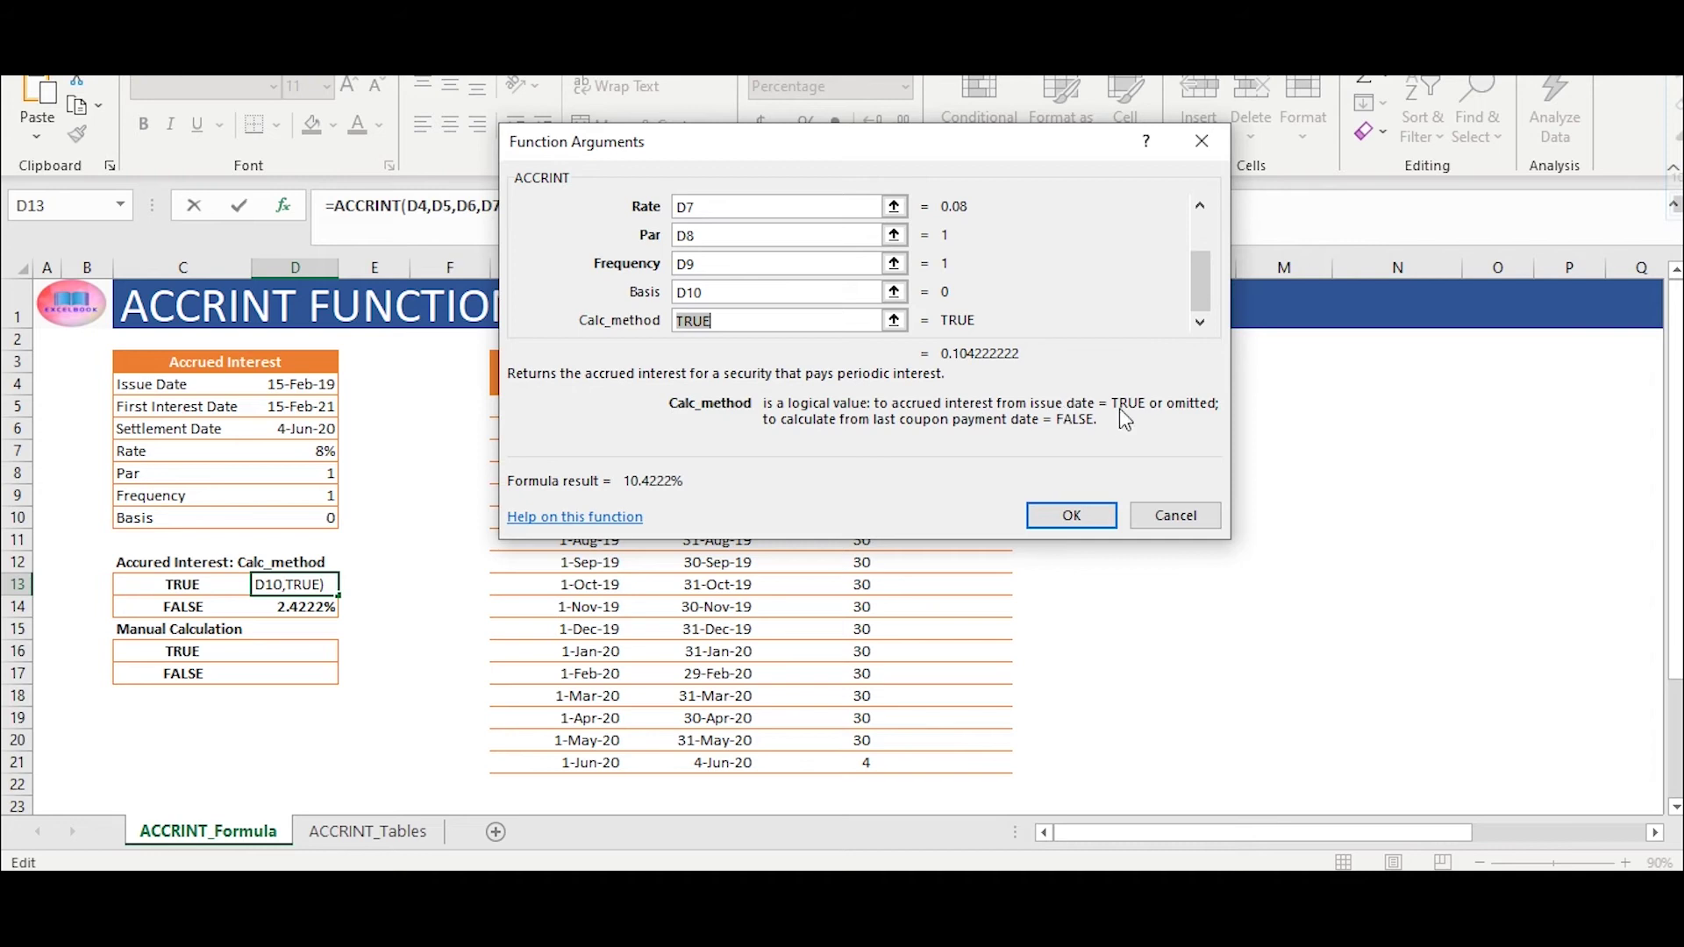
click(1095, 524)
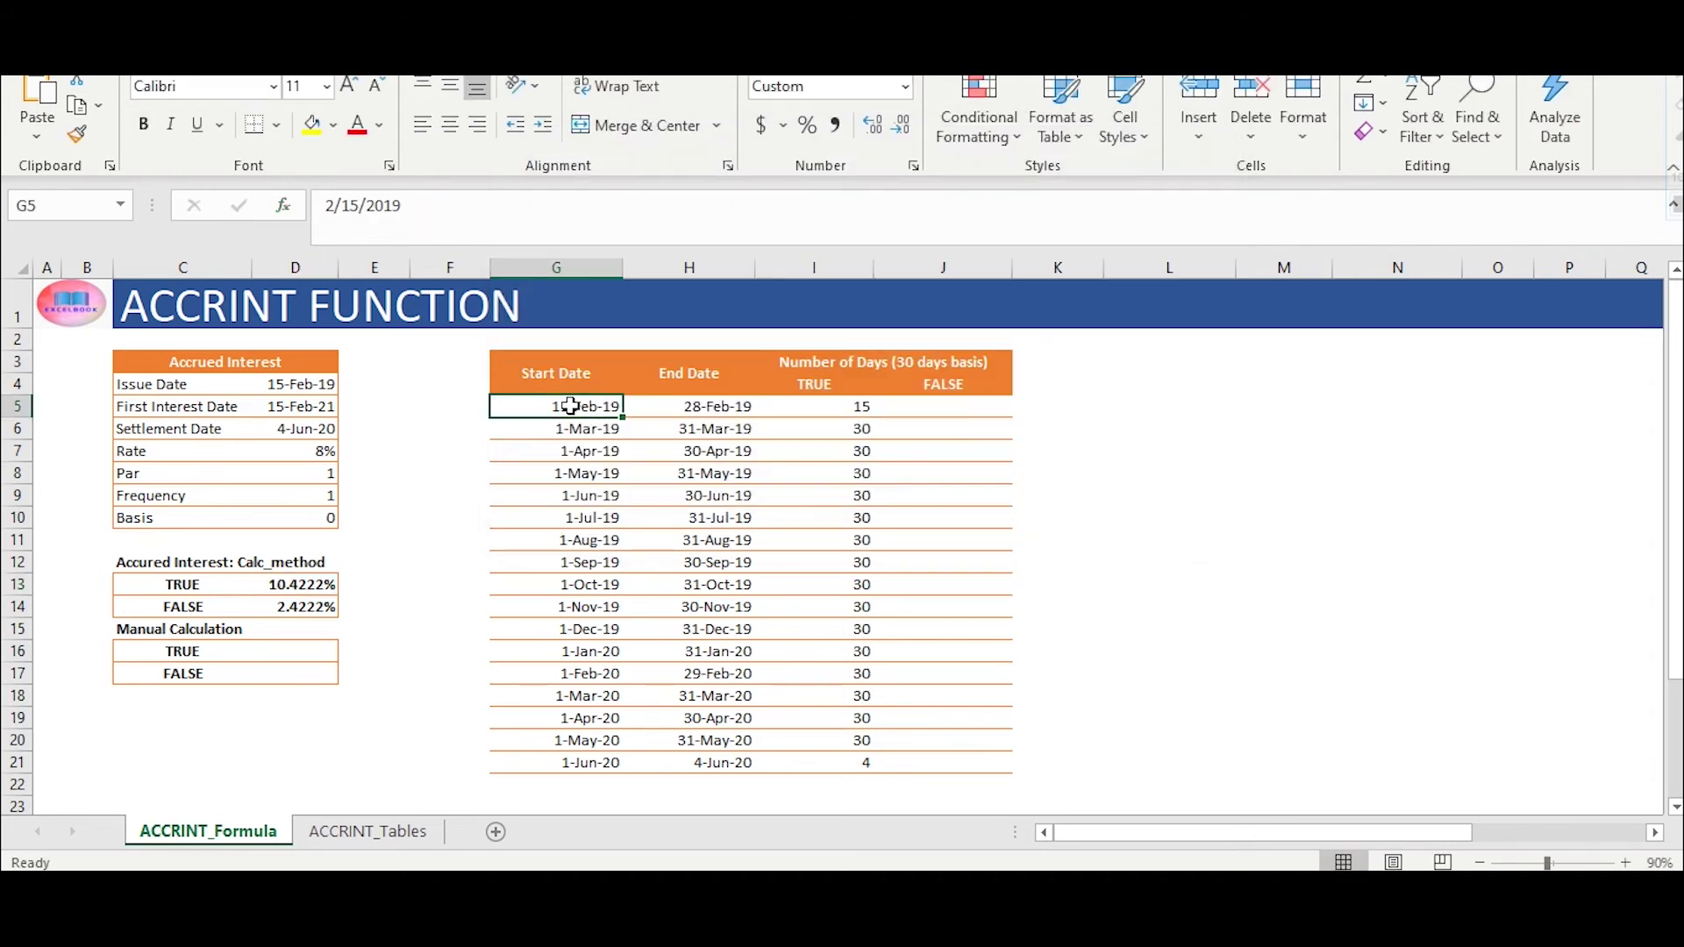
drag(571, 406, 647, 761)
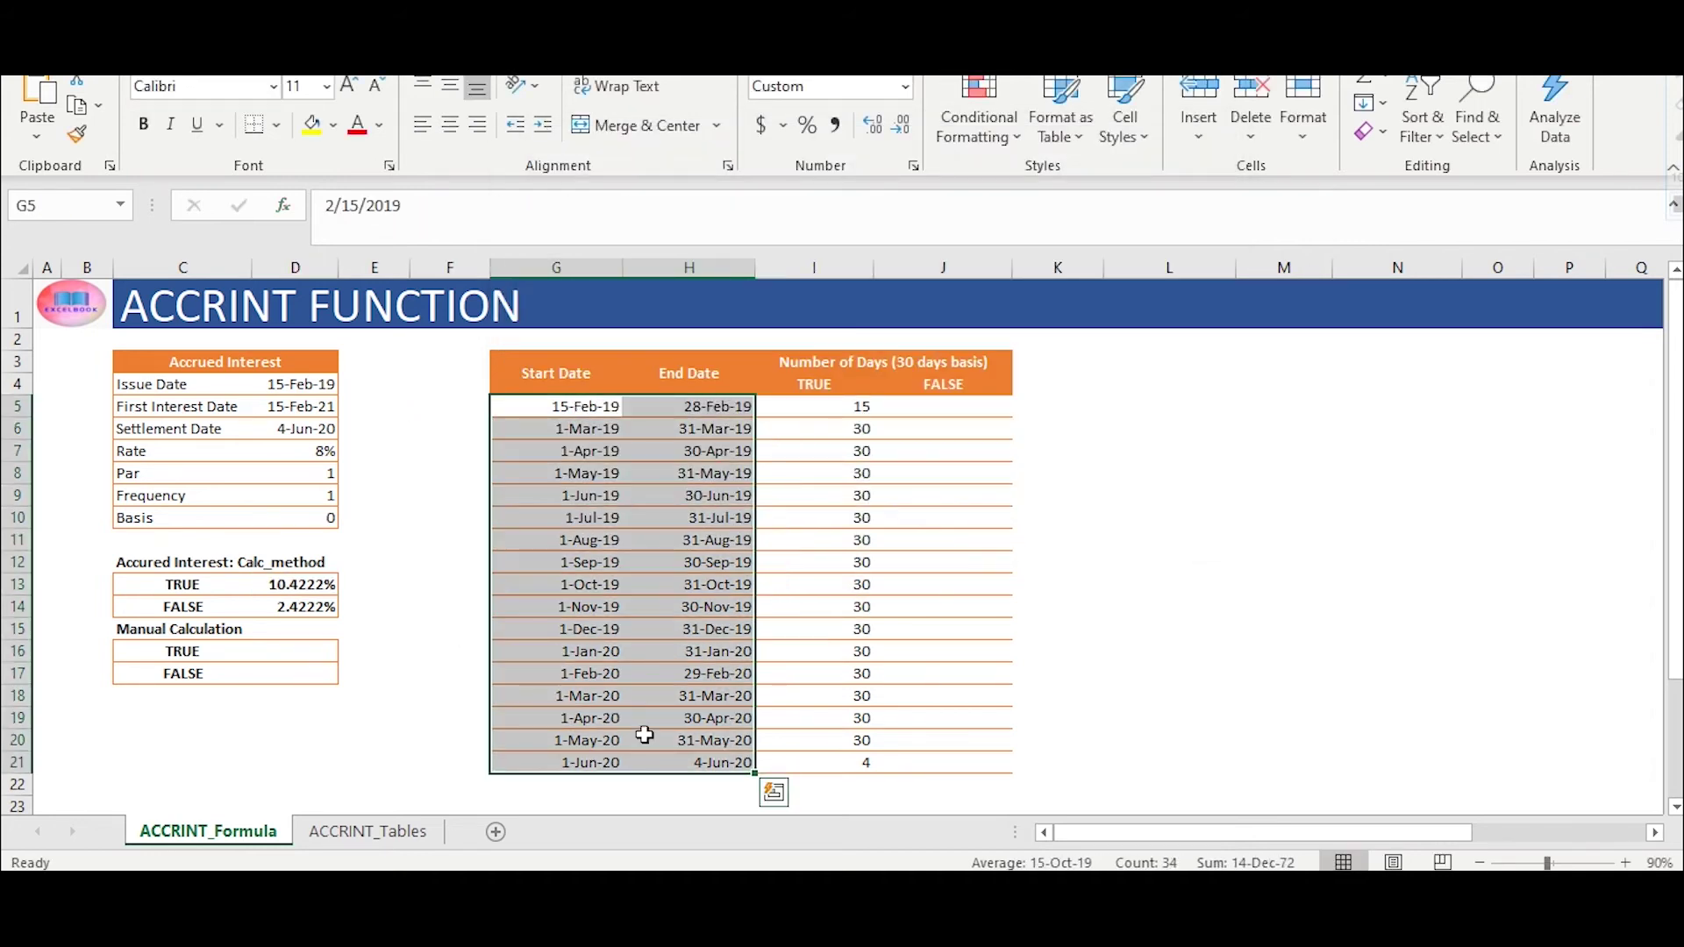
Enter =D8*D7*(SUM(I5:I21)/360) in D16, giving 10.4222% to match ACCRINT TRUE
click(318, 649)
text(=)
key(Up)
key(Up)
key(Up)
key(Up)
key(Up)
key(Up)
key(Up)
key(Up)
key(Left)
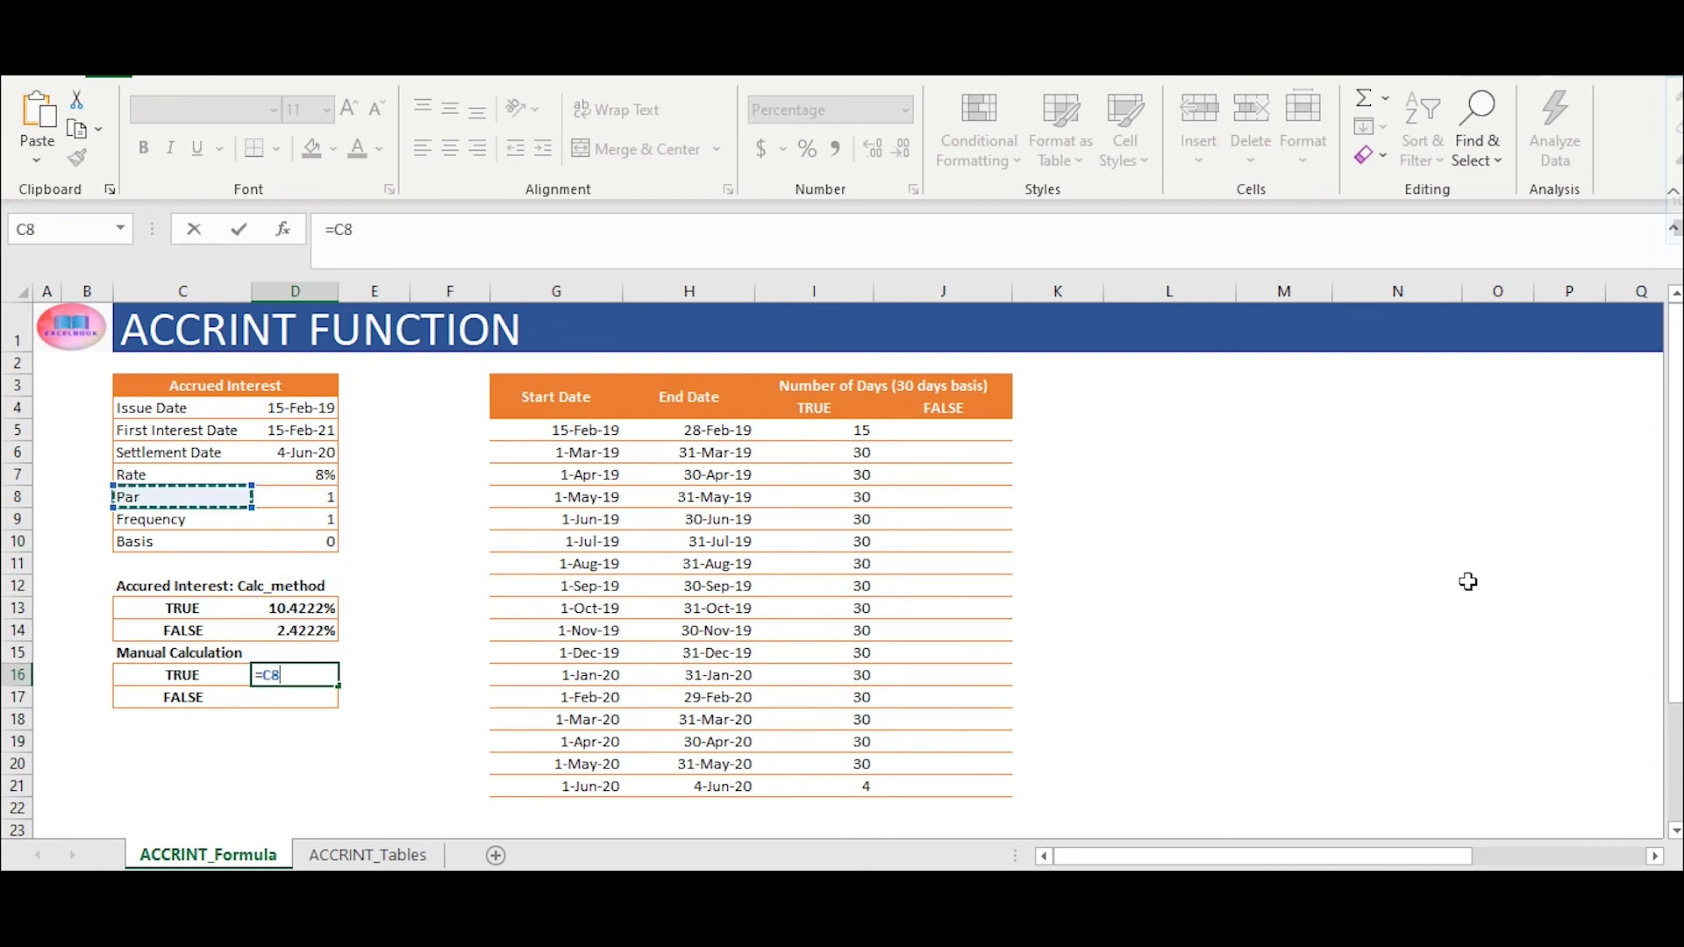
key(Right)
text(*)
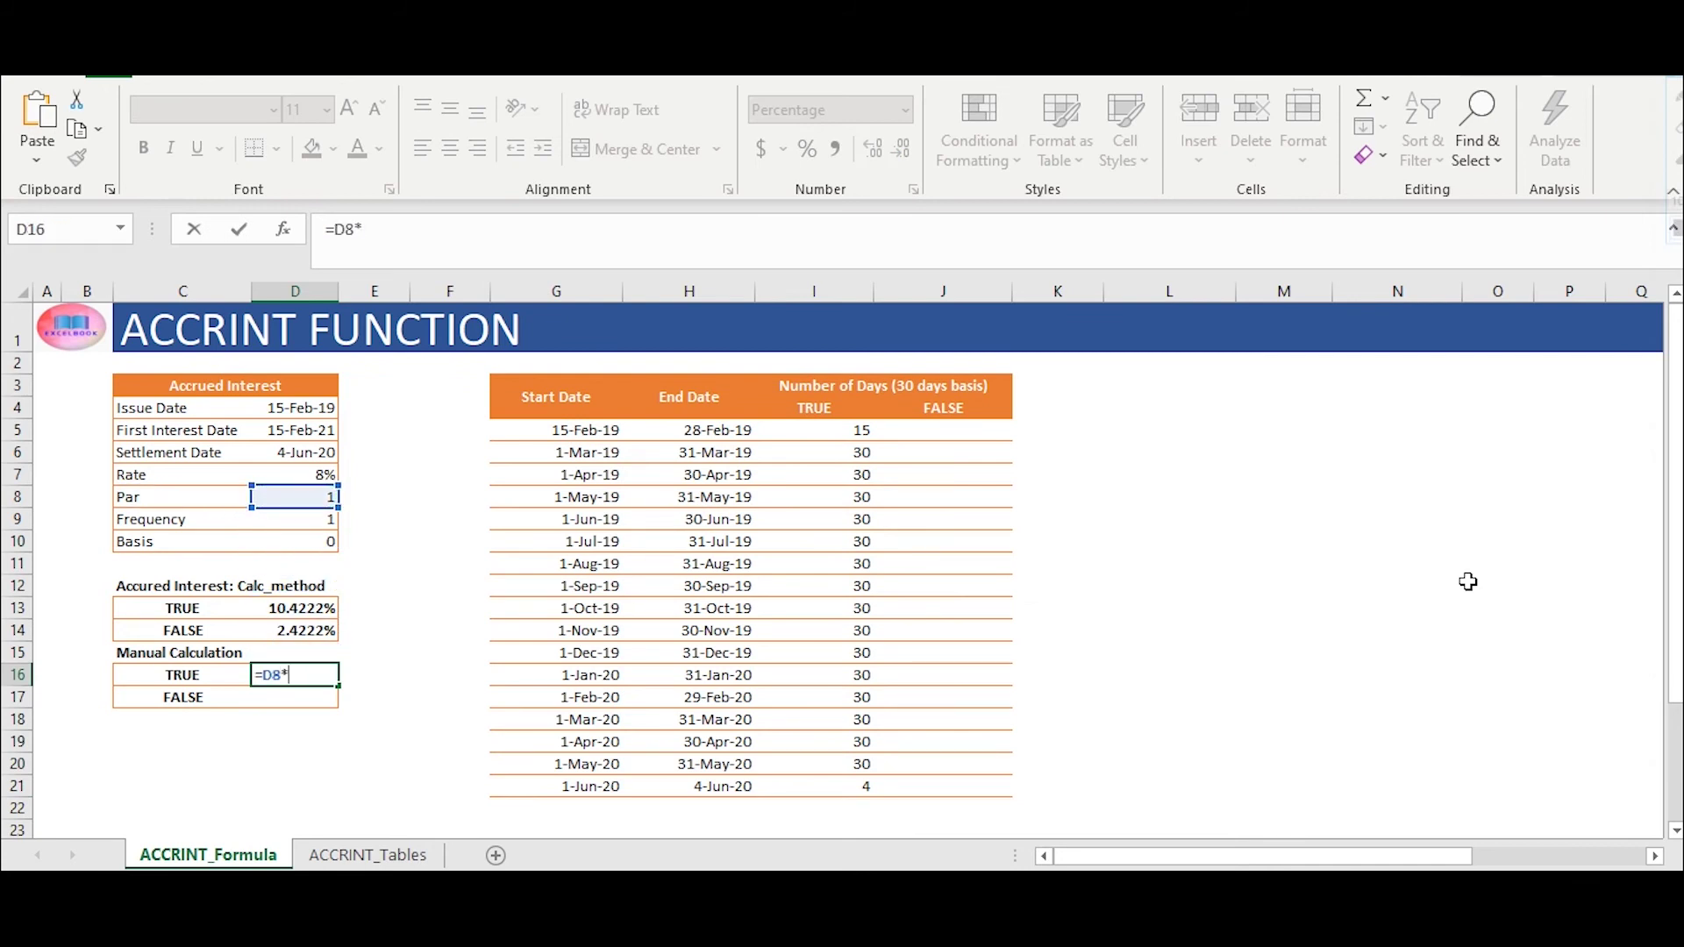
key(Up)
key(Up)
key(Up)
key(Up)
key(Up)
key(Up)
key(Up)
key(Up)
key(Up)
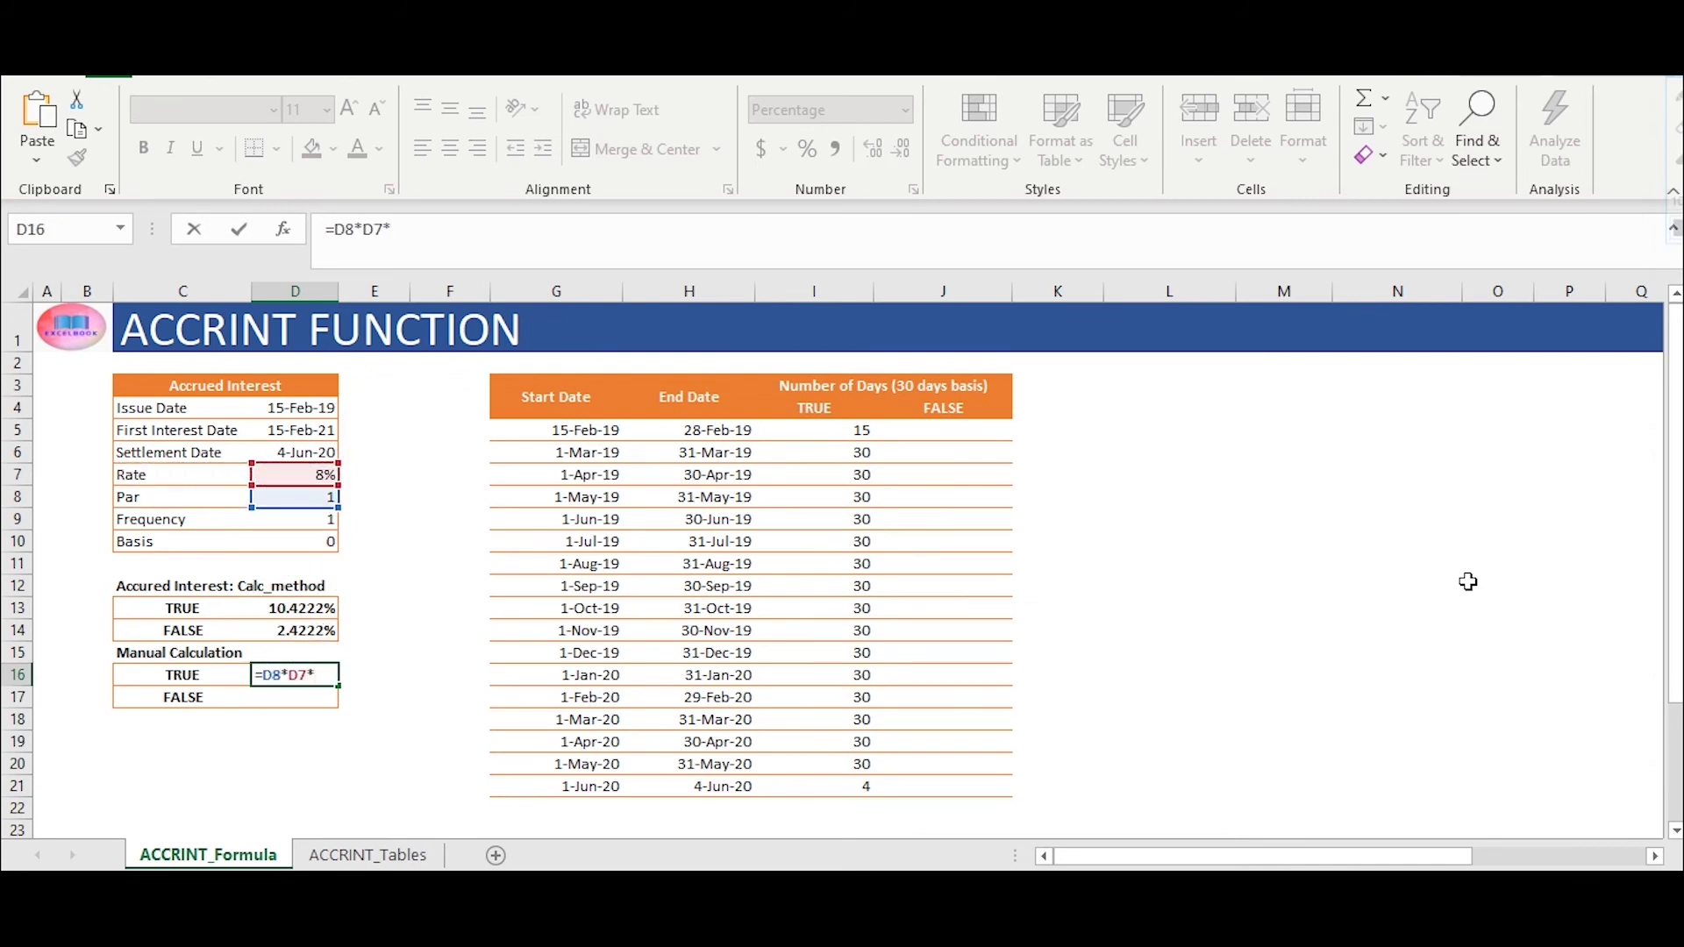
text(*(sum)
key(Tab)
key(Right)
key(Right)
key(Right)
key(Right)
key(Right)
key(Up)
key(Up)
key(Up)
key(Up)
key(Up)
key(Up)
key(Up)
key(Up)
key(Up)
key(Up)
key(Up)
key(ctrl+shift+Down)
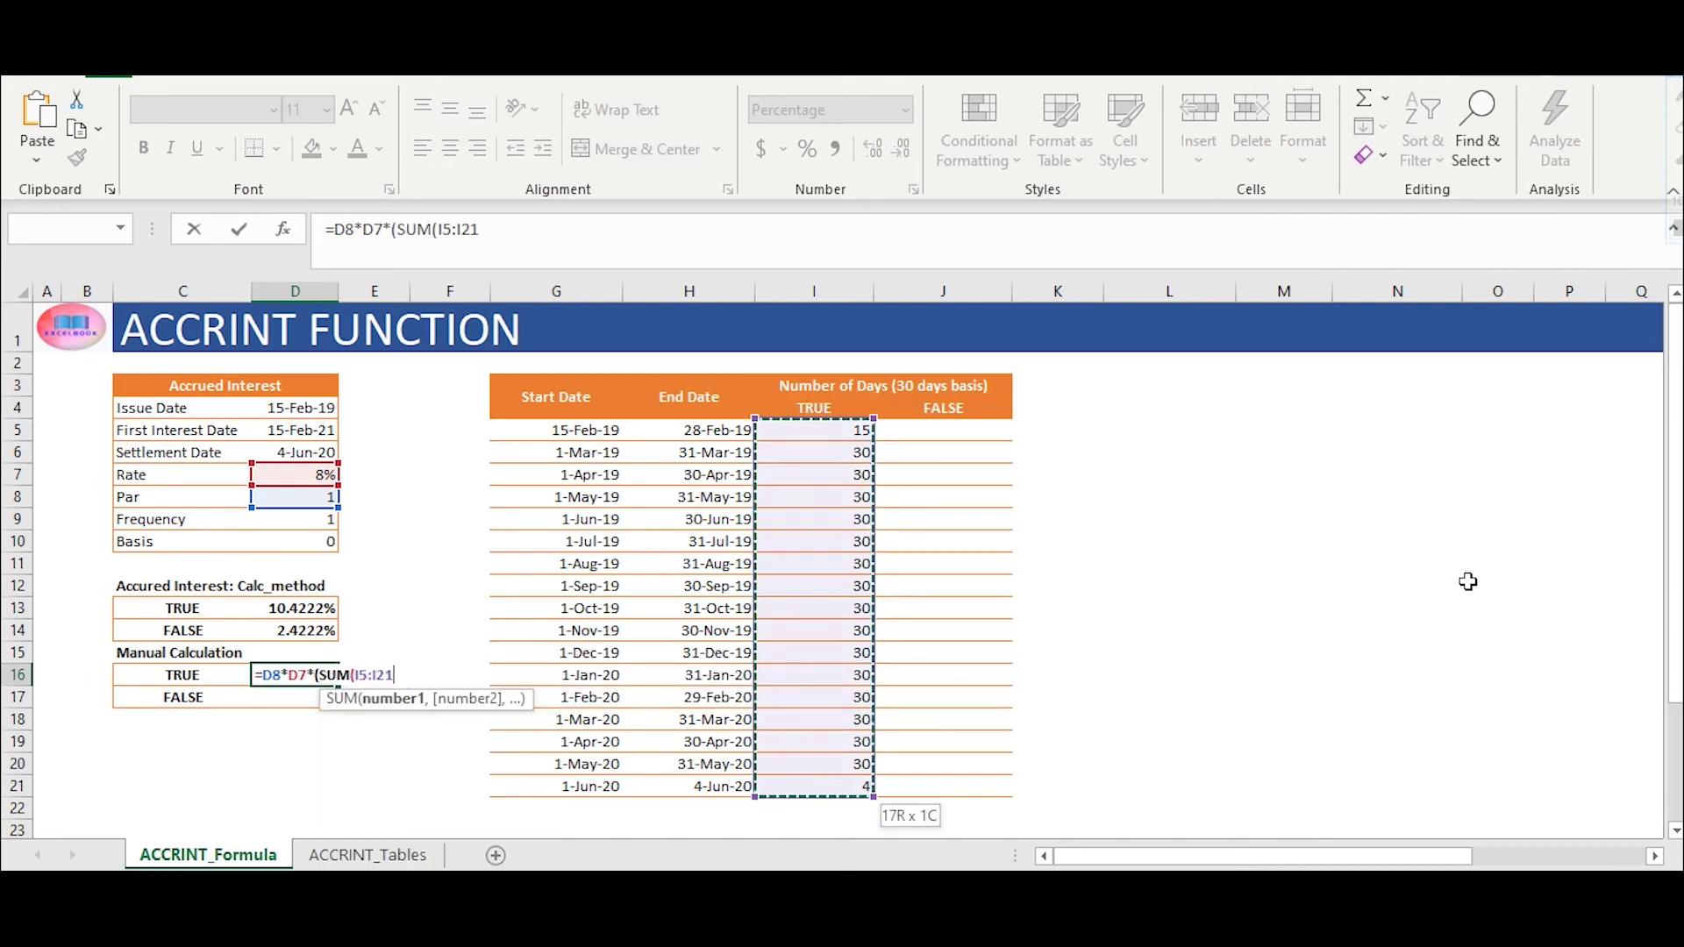
text()/360)
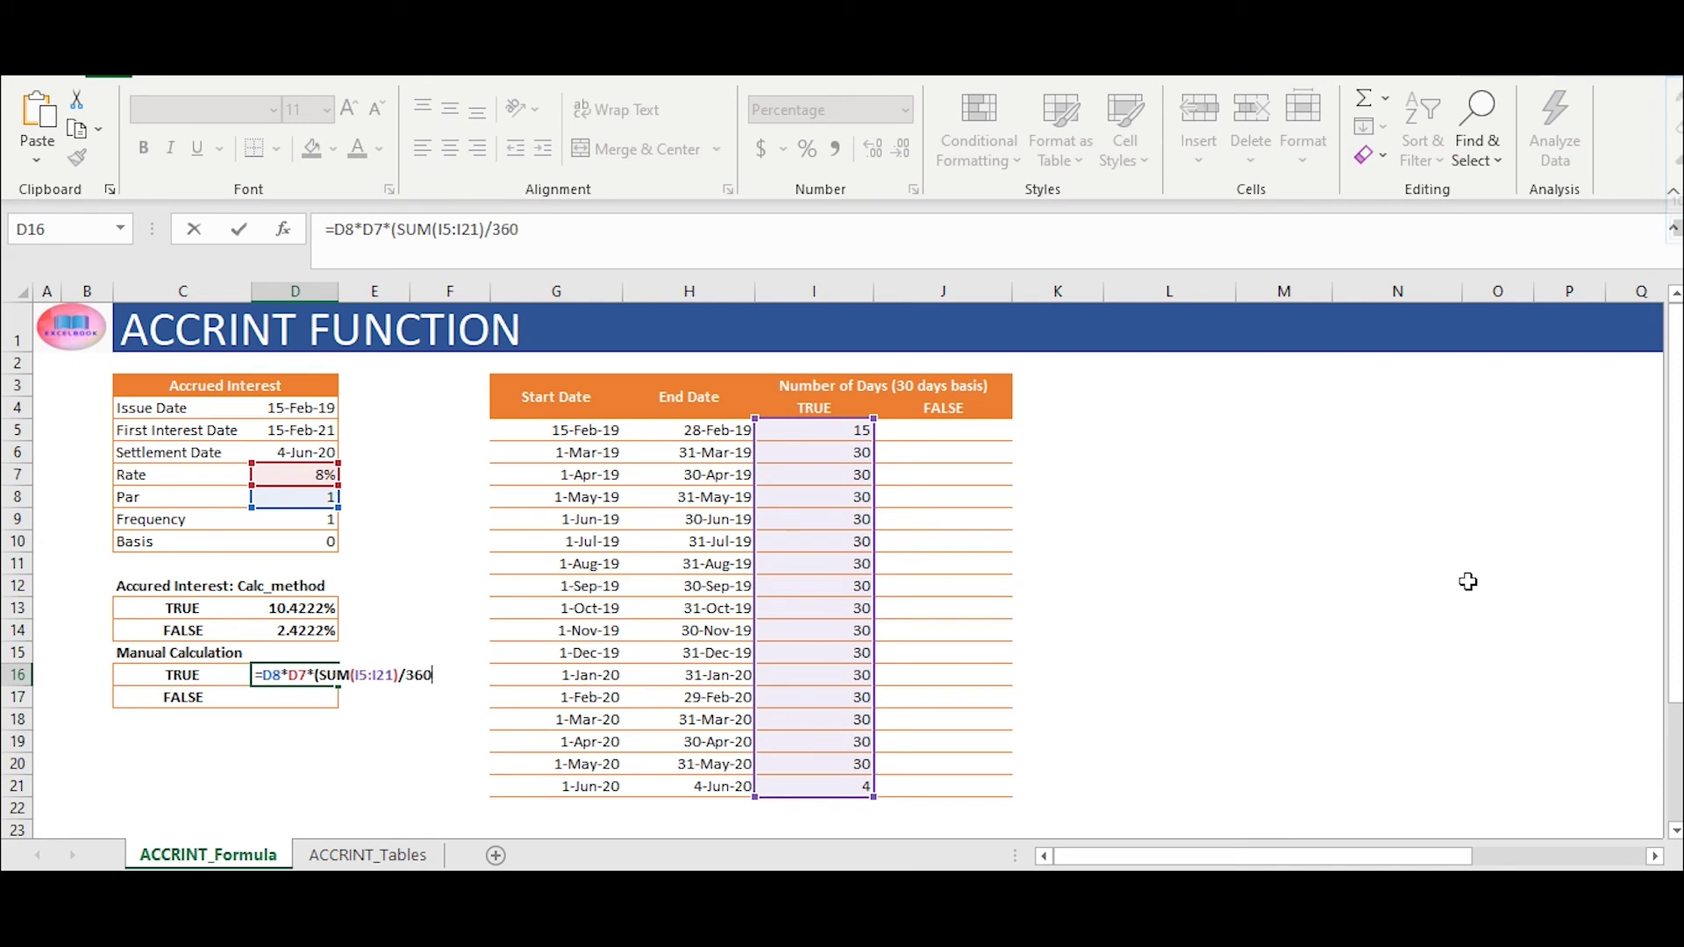
key(ctrl+Return)
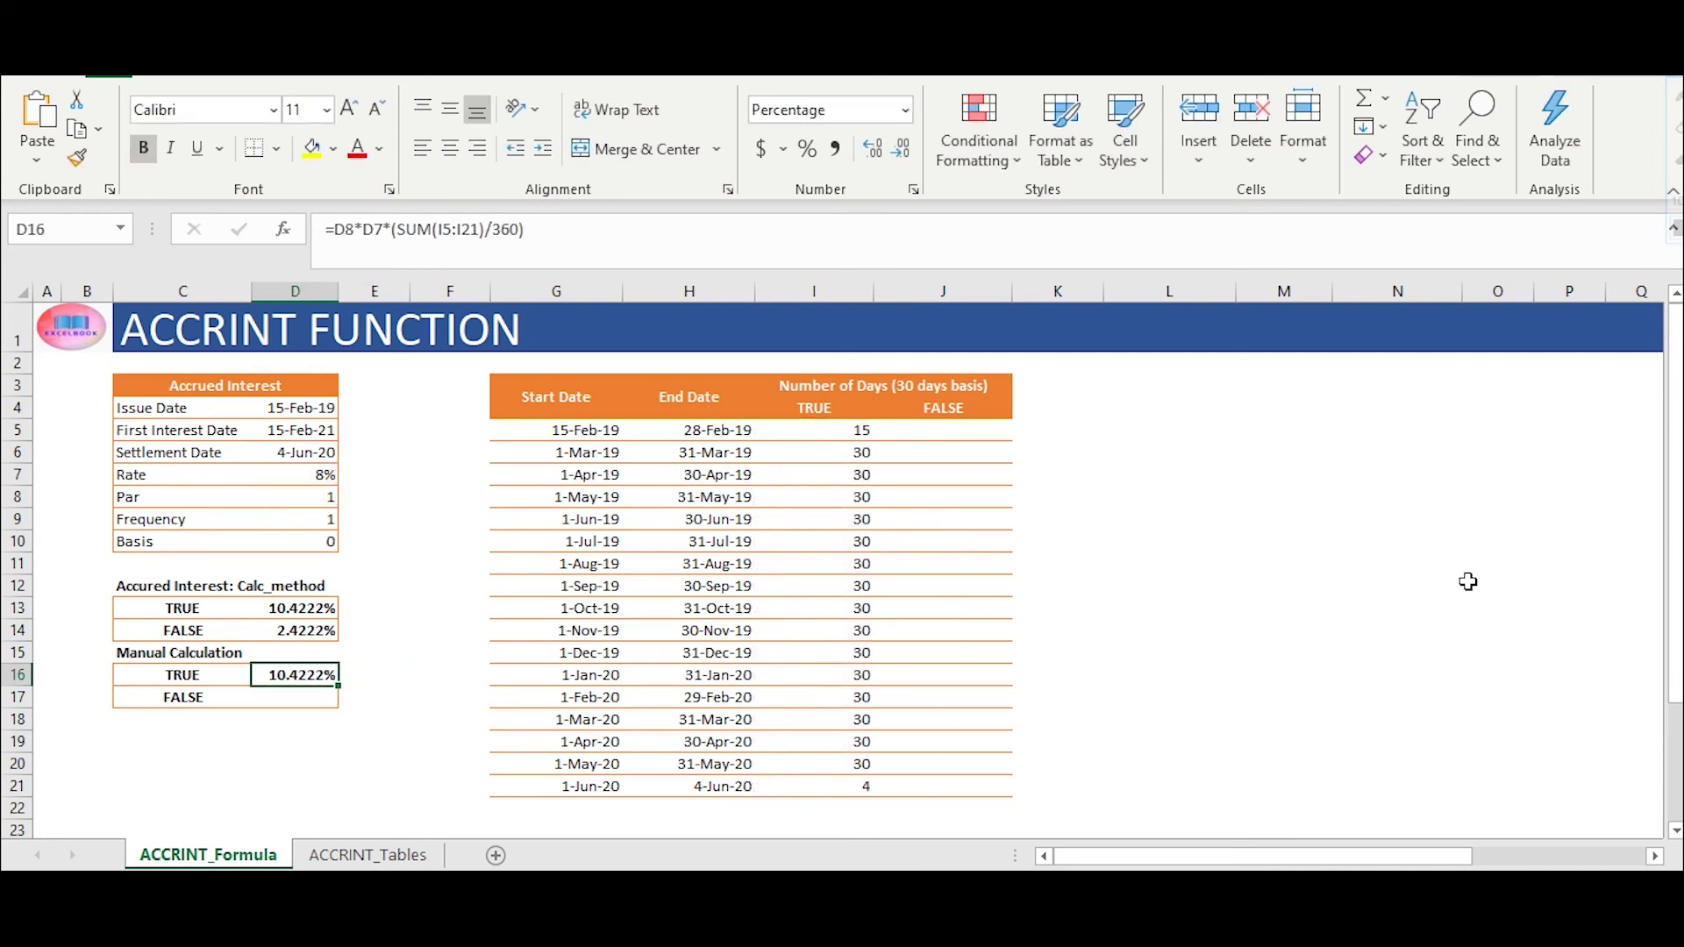
key(Up)
key(Up)
key(Up)
Evaluate the SUM part of D16's manual TRUE formula with F9, then restore it unchanged
key(Down)
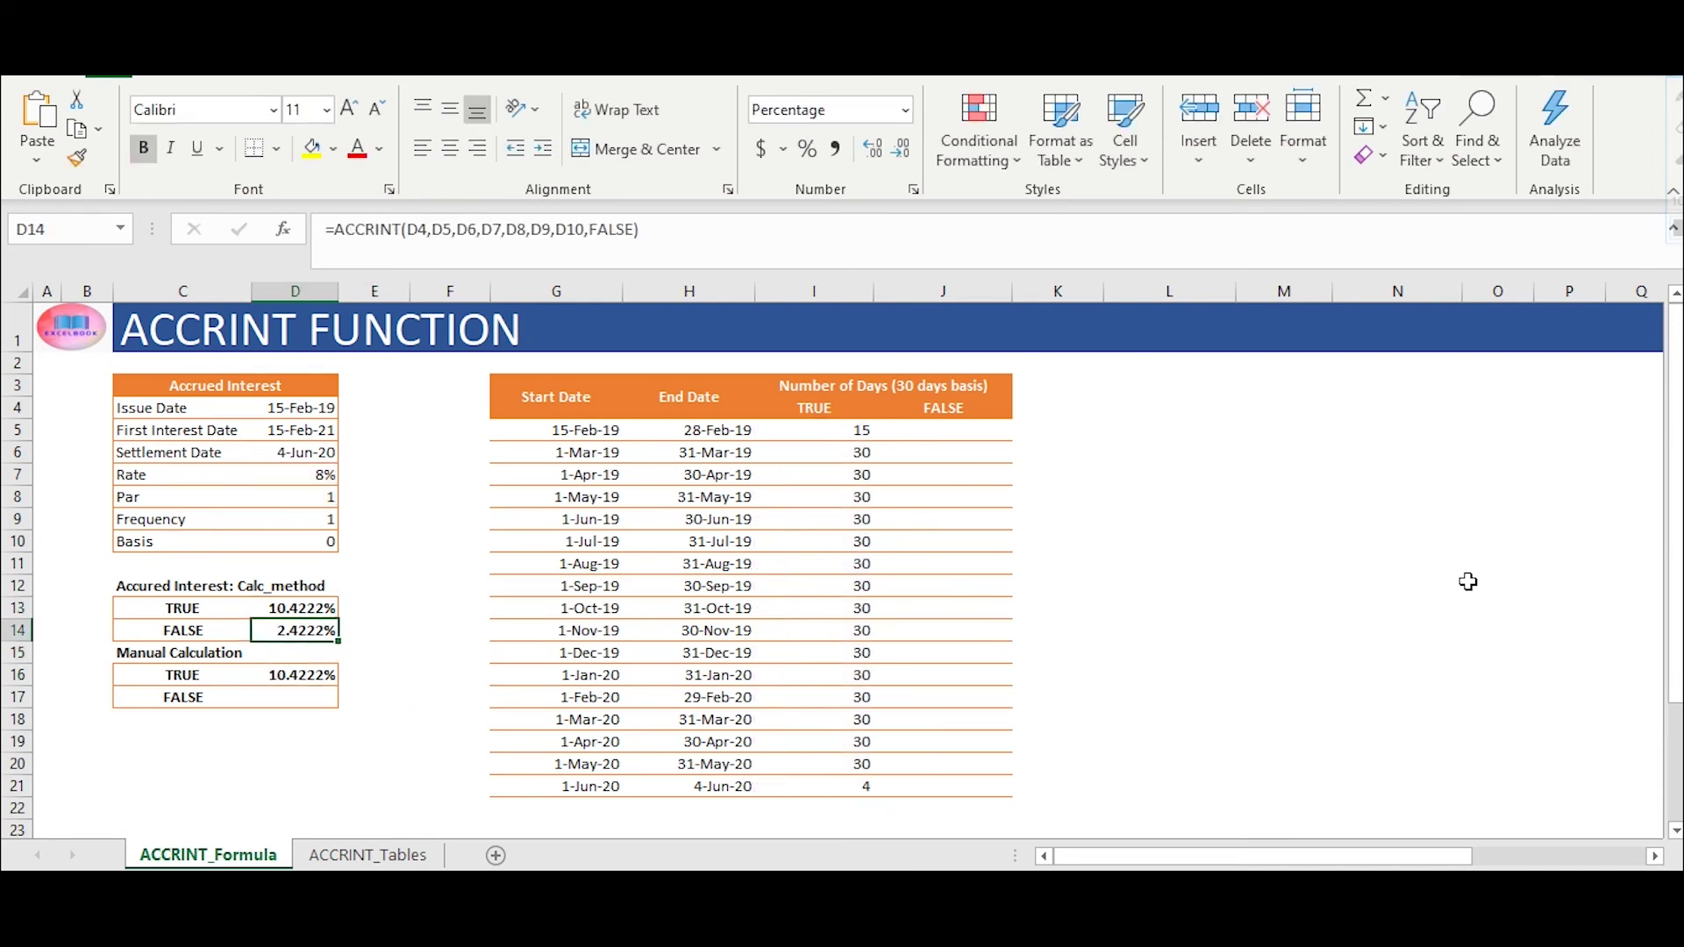
key(Down)
key(Down)
key(F2)
key(Left)
key(Left)
key(Left)
key(Left)
key(Left)
key(Left)
key(Left)
key(Left)
key(Left)
key(Left)
key(Left)
key(Left)
key(Left)
key(Left)
key(Left)
key(Left)
key(Left)
key(Left)
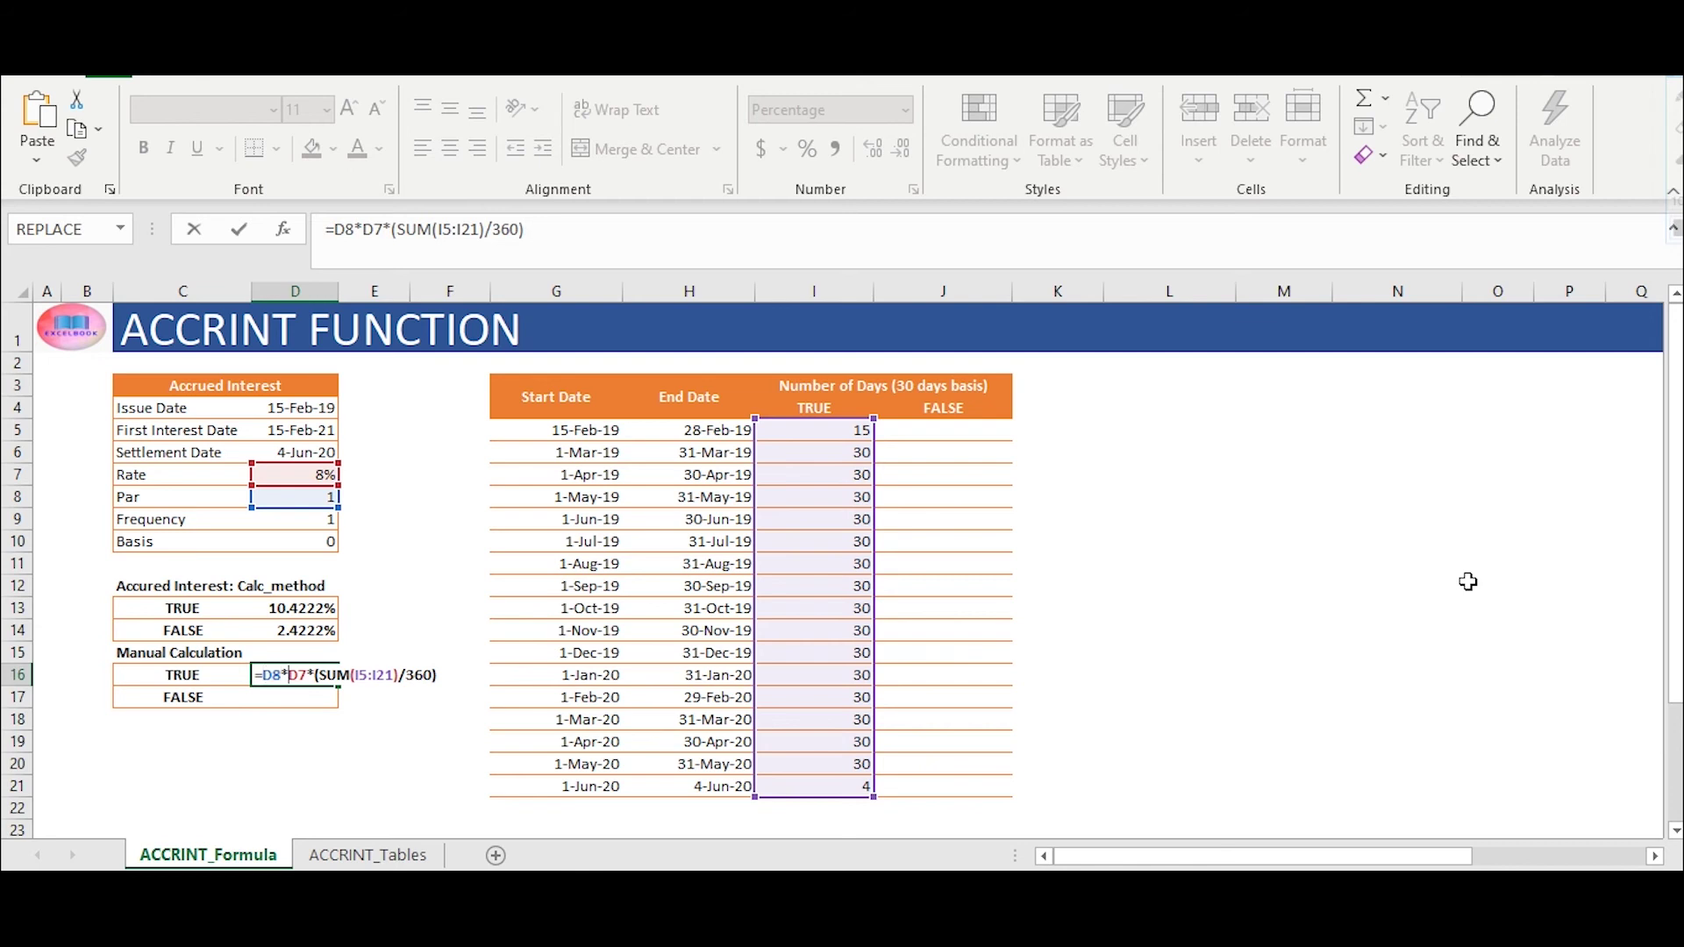
key(Right)
key(Right)
key(Right)
key(Right)
key(Right)
key(Right)
key(Right)
key(Right)
key(shift+Left)
key(shift+Left)
key(shift+Left)
key(shift+Left)
key(shift+Left)
key(shift+Left)
key(shift+Left)
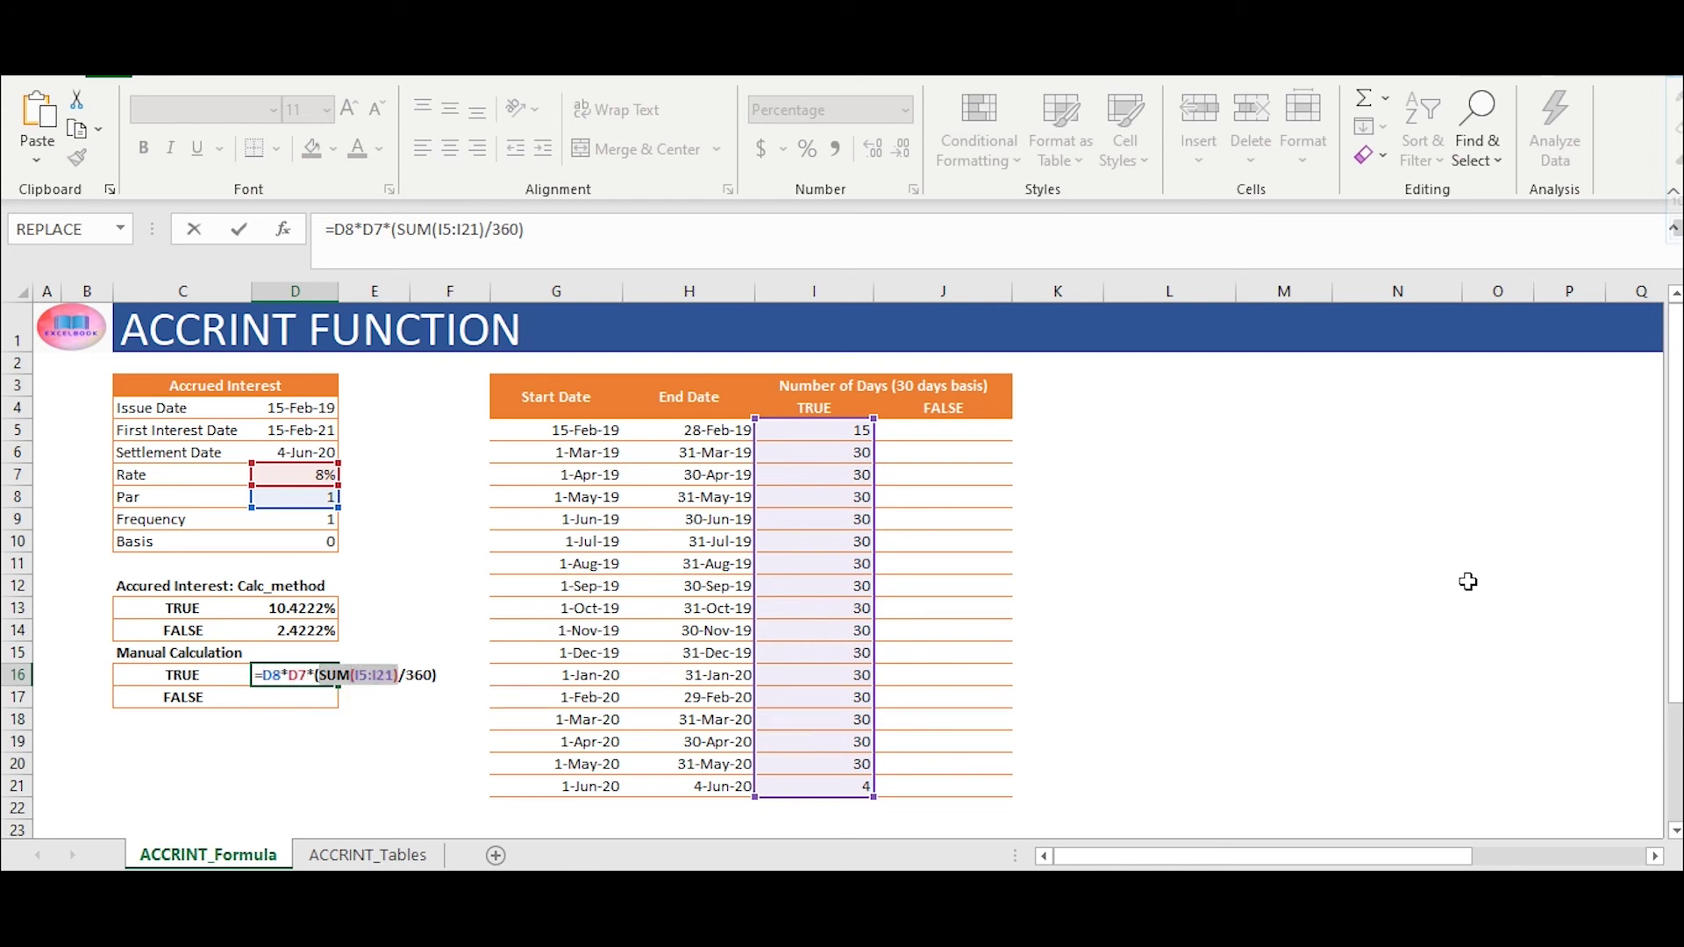
key(F9)
key(ctrl+z)
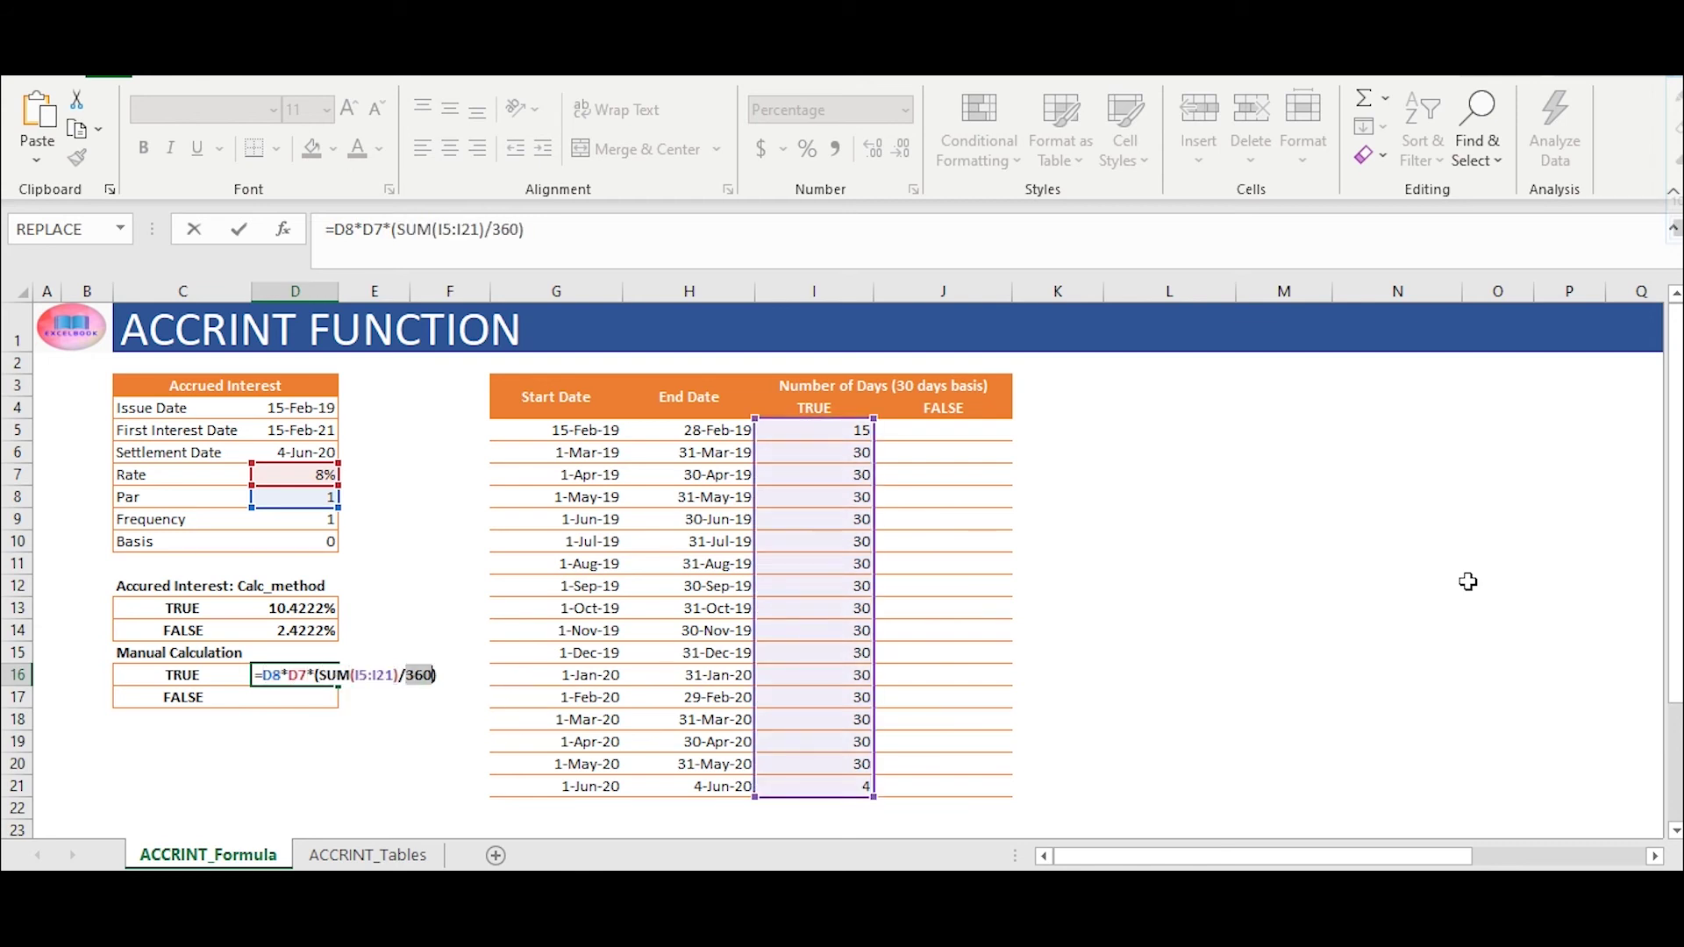
key(Escape)
Inspect the Calc_method argument of the ACCRINT FALSE formula in D14 without changes
key(Right)
key(Right)
key(Right)
key(Left)
key(Left)
key(Left)
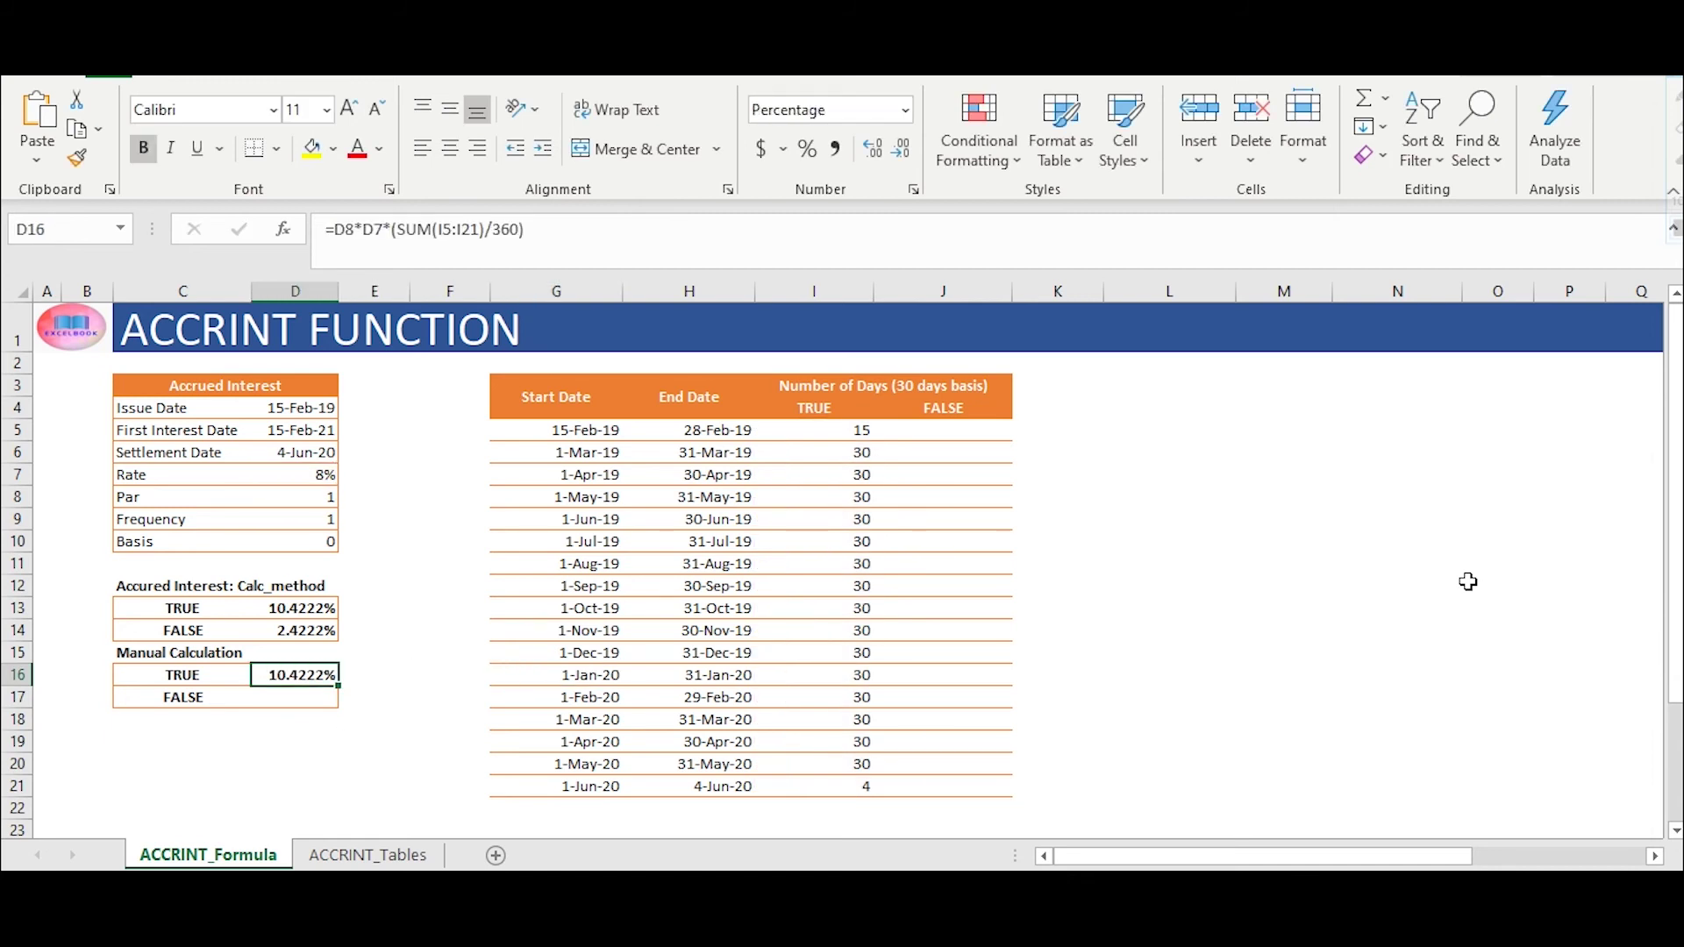
key(Up)
key(Up)
key(shift+F3)
key(Tab)
key(Tab)
key(Tab)
key(Tab)
key(Tab)
key(Tab)
key(Tab)
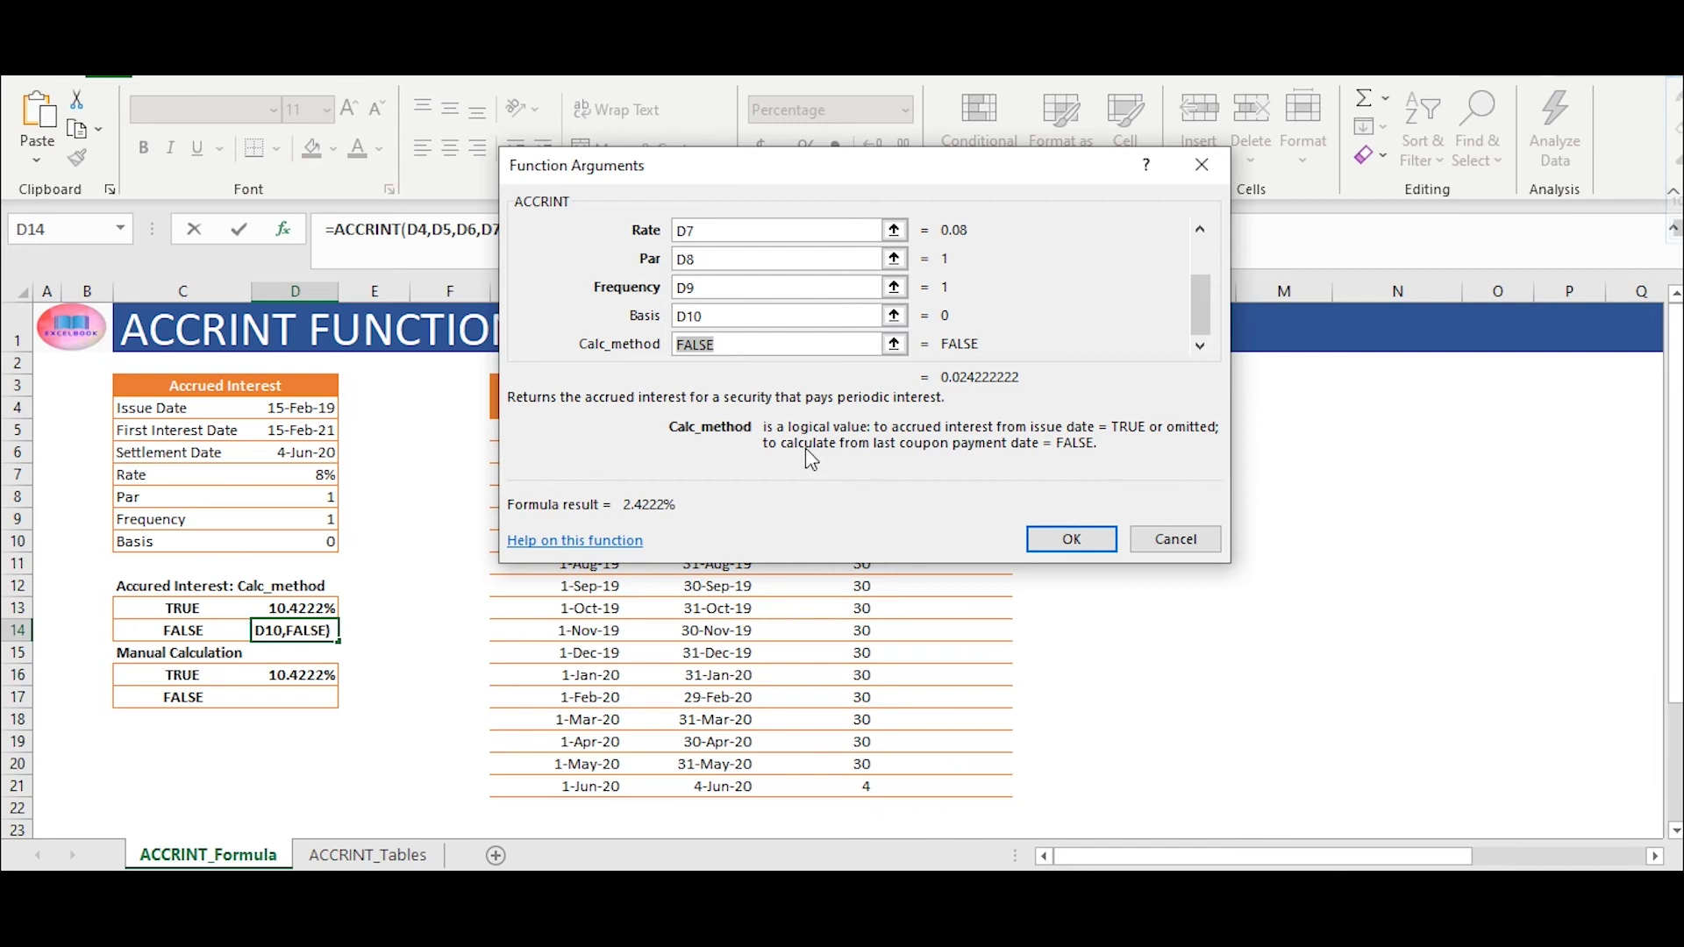
click(1070, 540)
Enter FALSE day counts 15, 30, 30, 30 and 4 into J17:J21
key(Down)
key(Right)
key(Right)
key(Right)
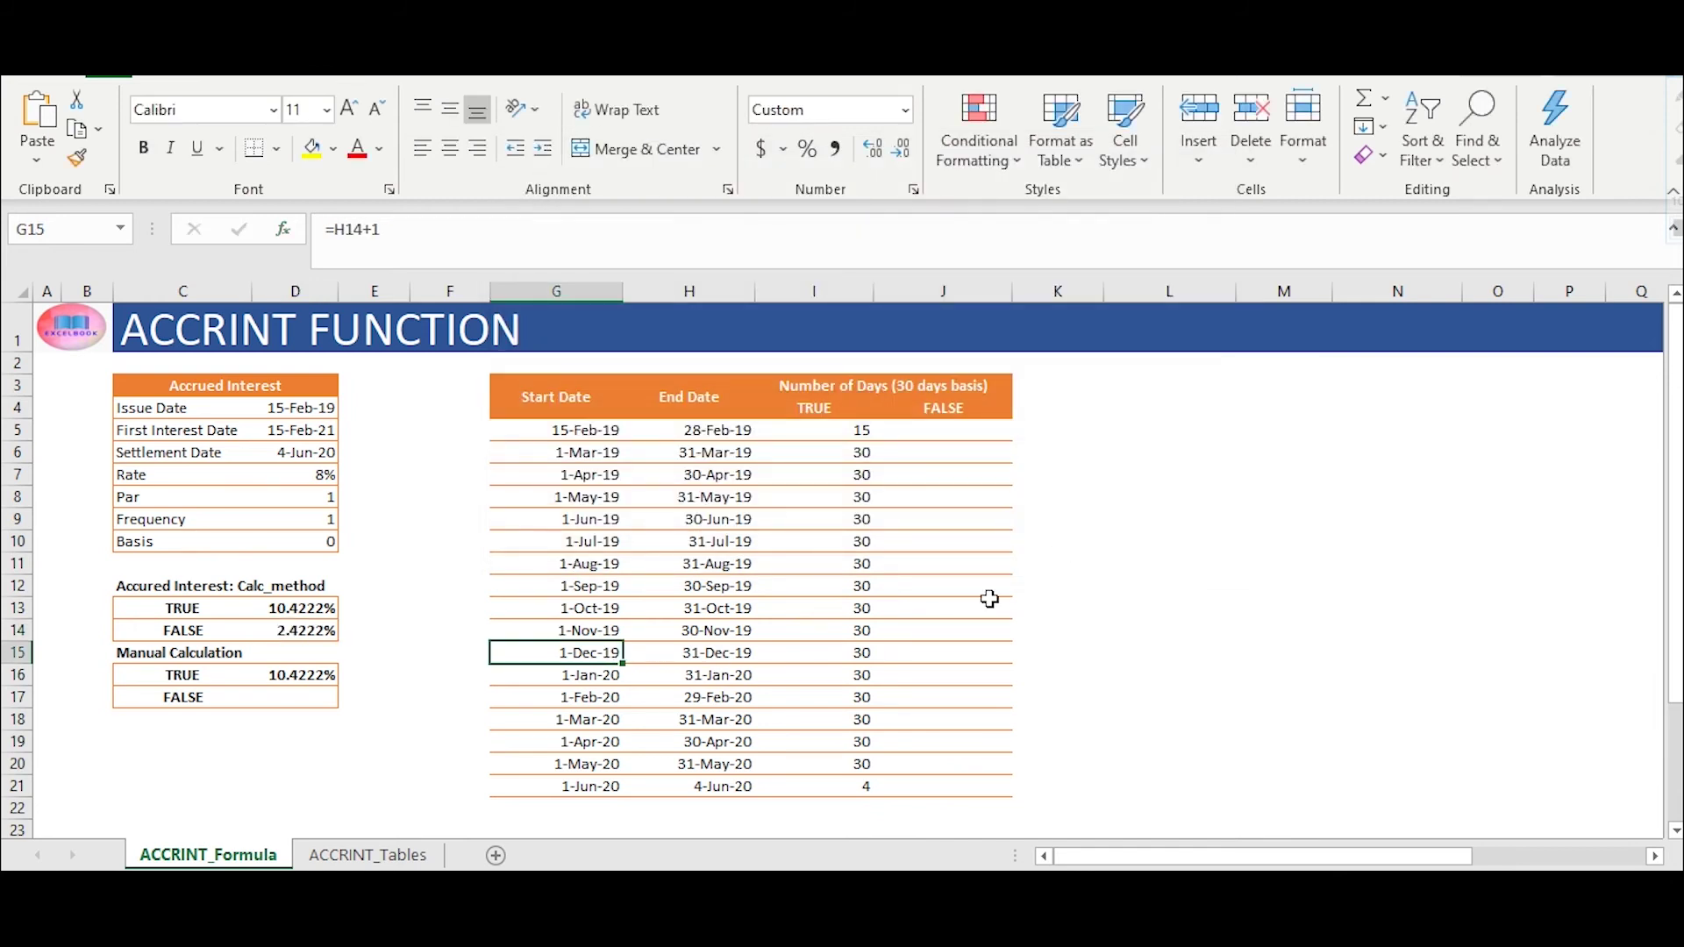
key(Left)
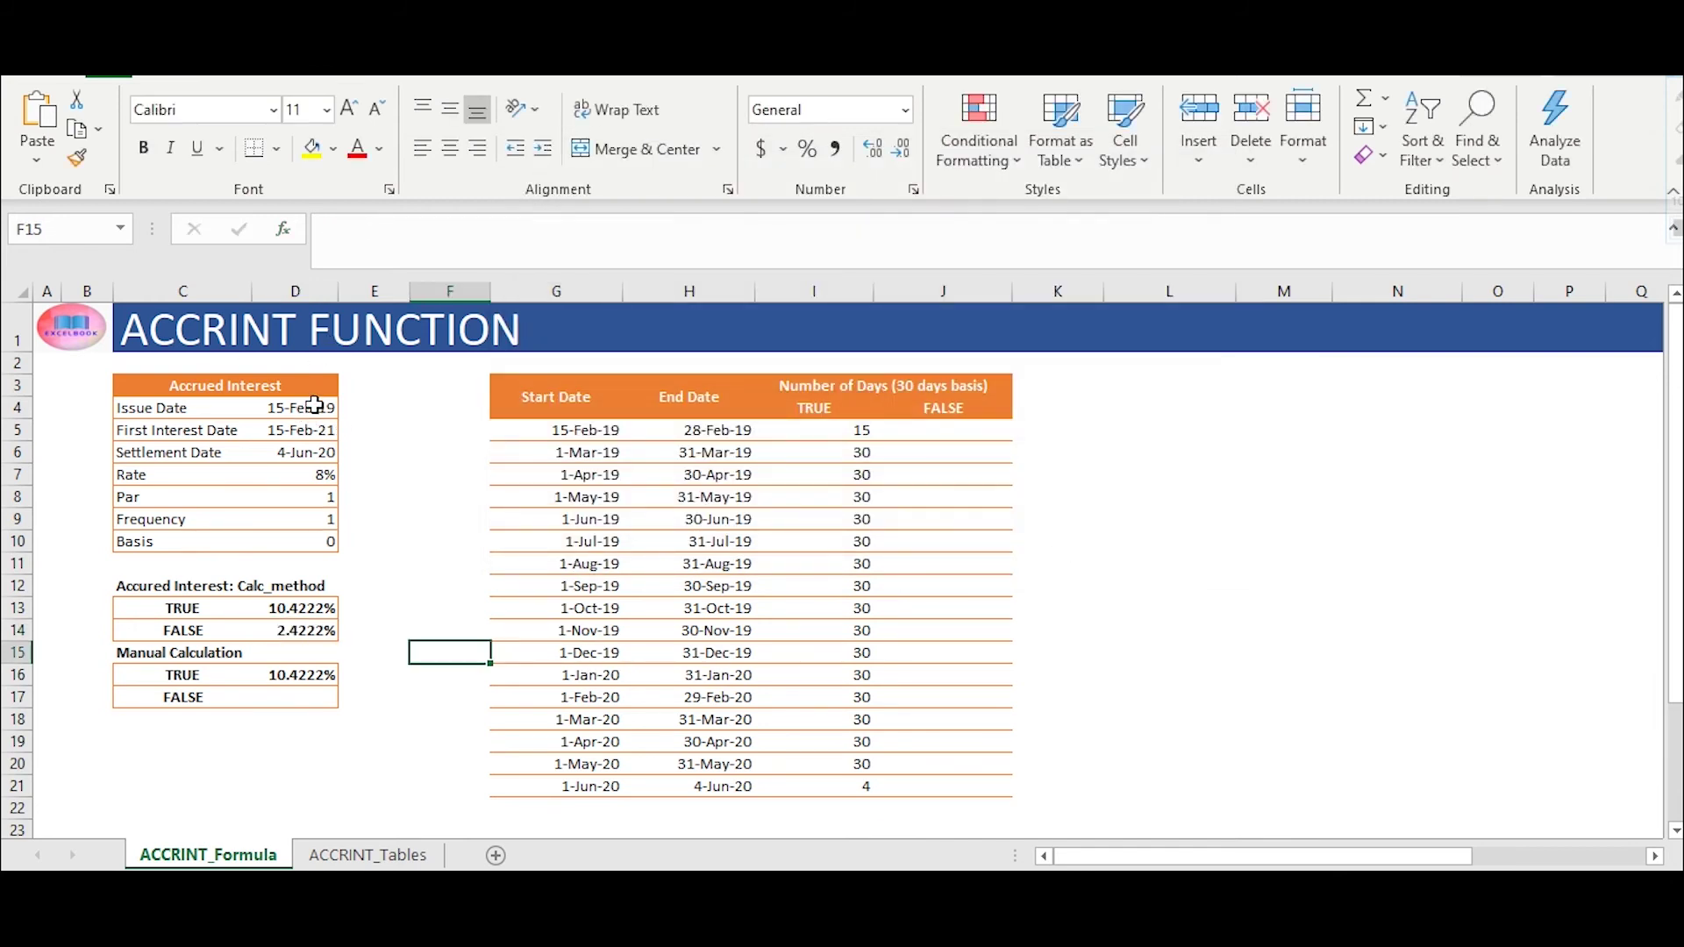
key(Right)
key(Down)
key(Down)
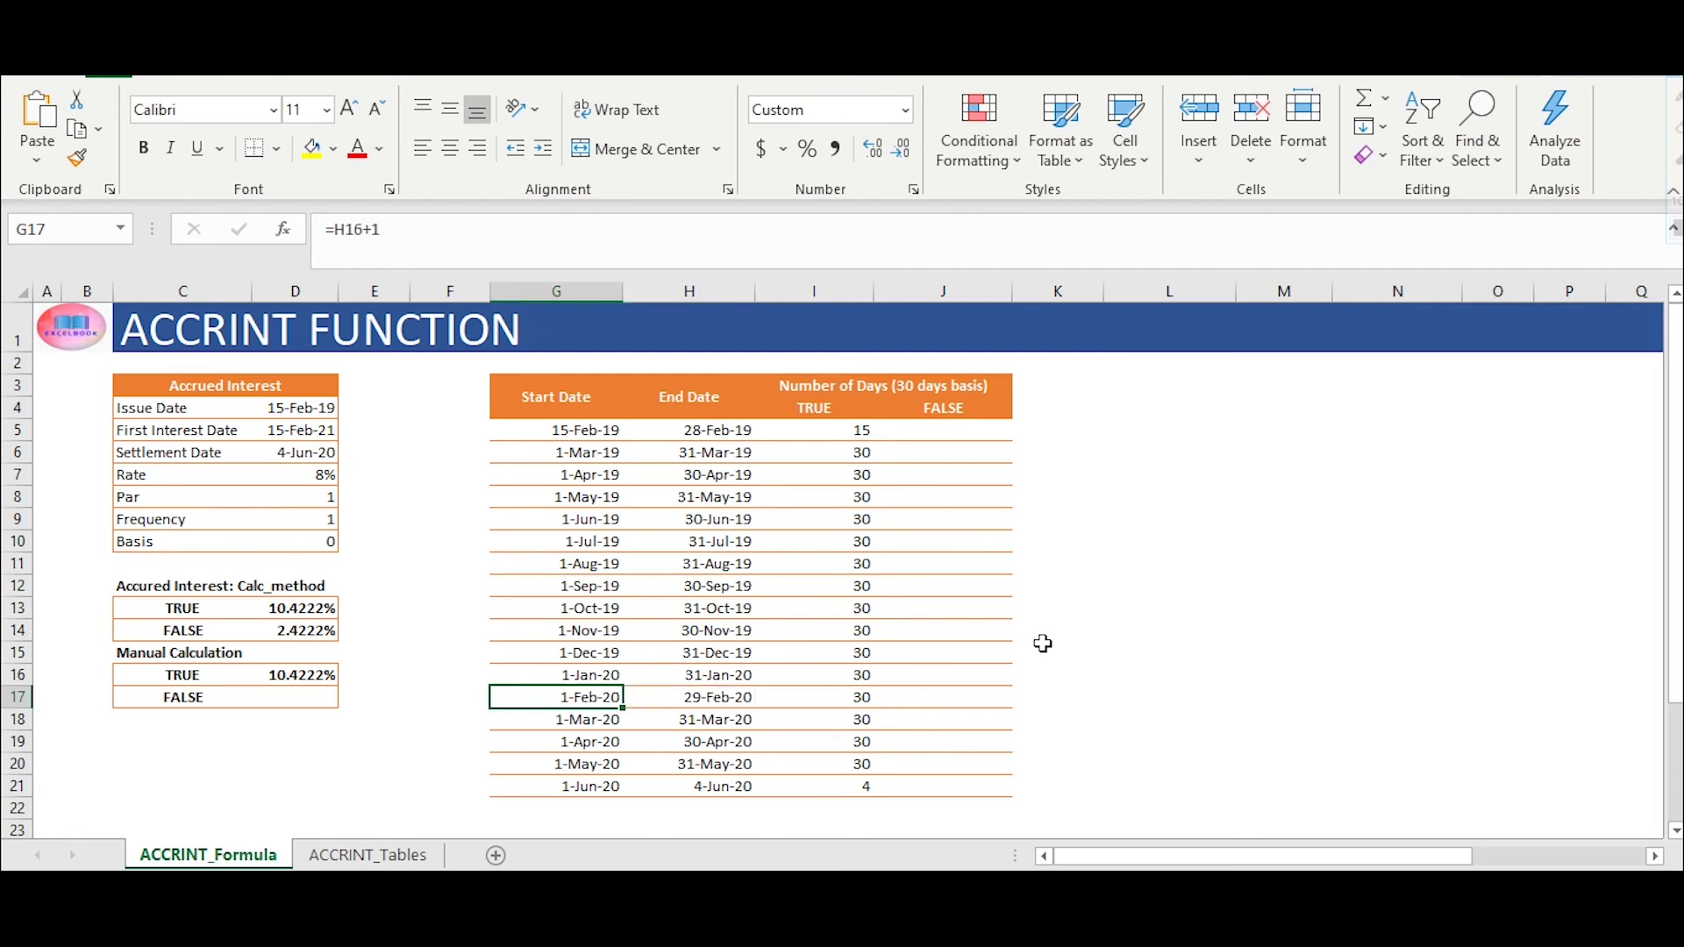
key(Right)
key(Right)
key(Right)
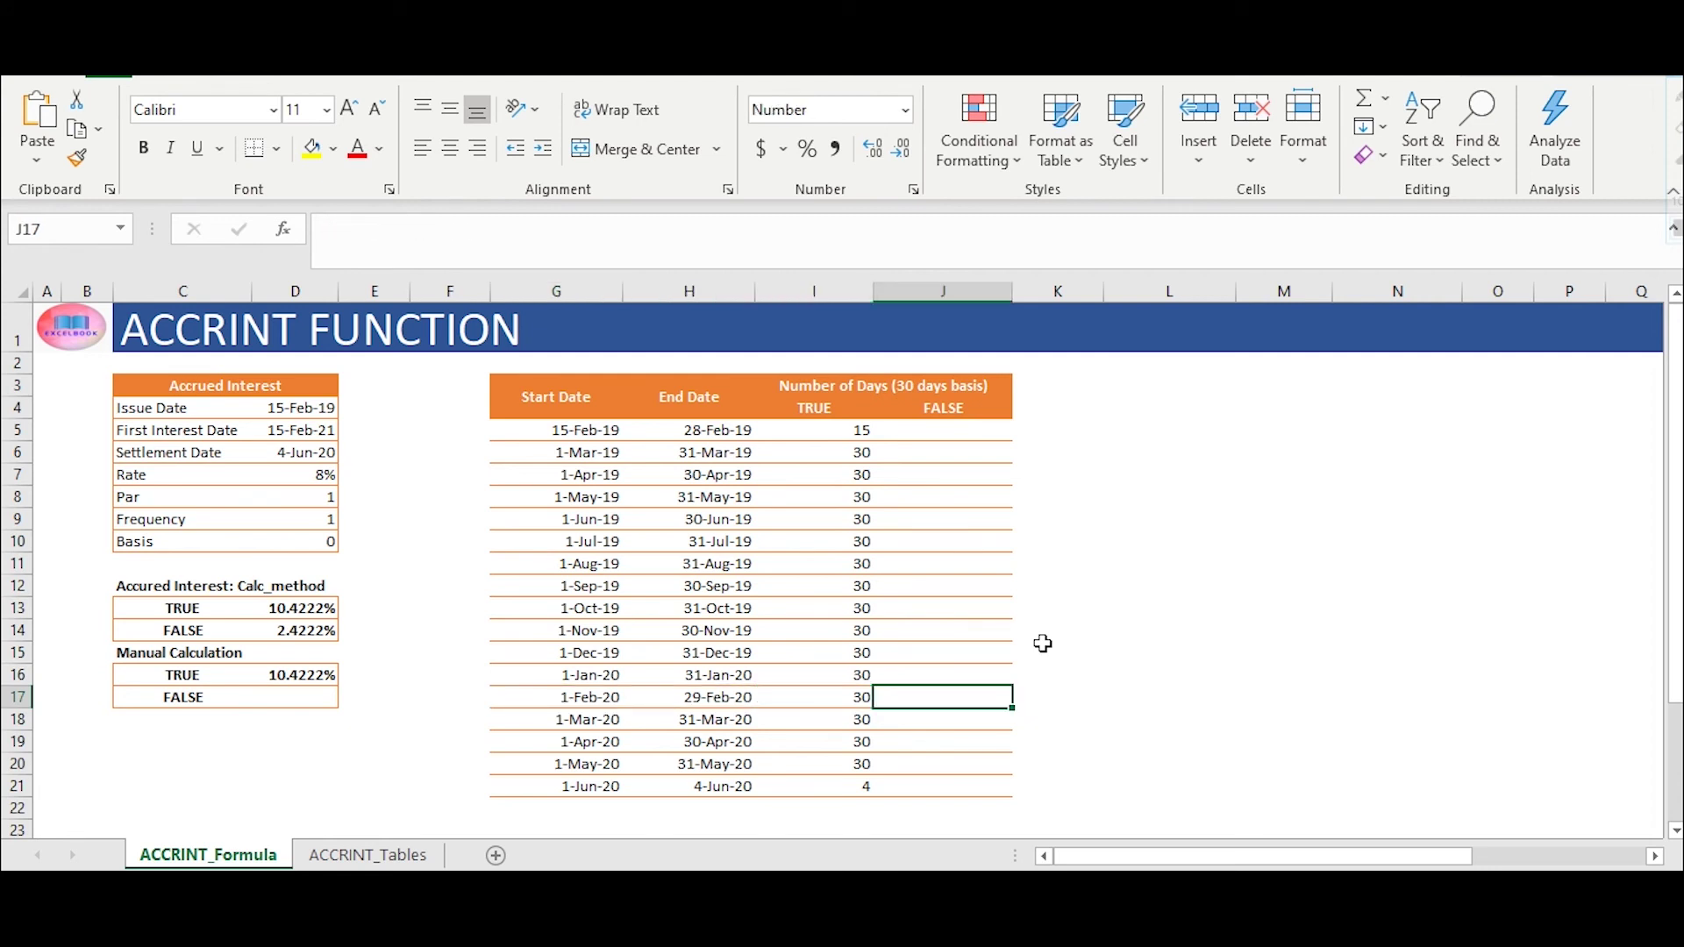
text(15)
key(Left)
key(Right)
key(Down)
text(30)
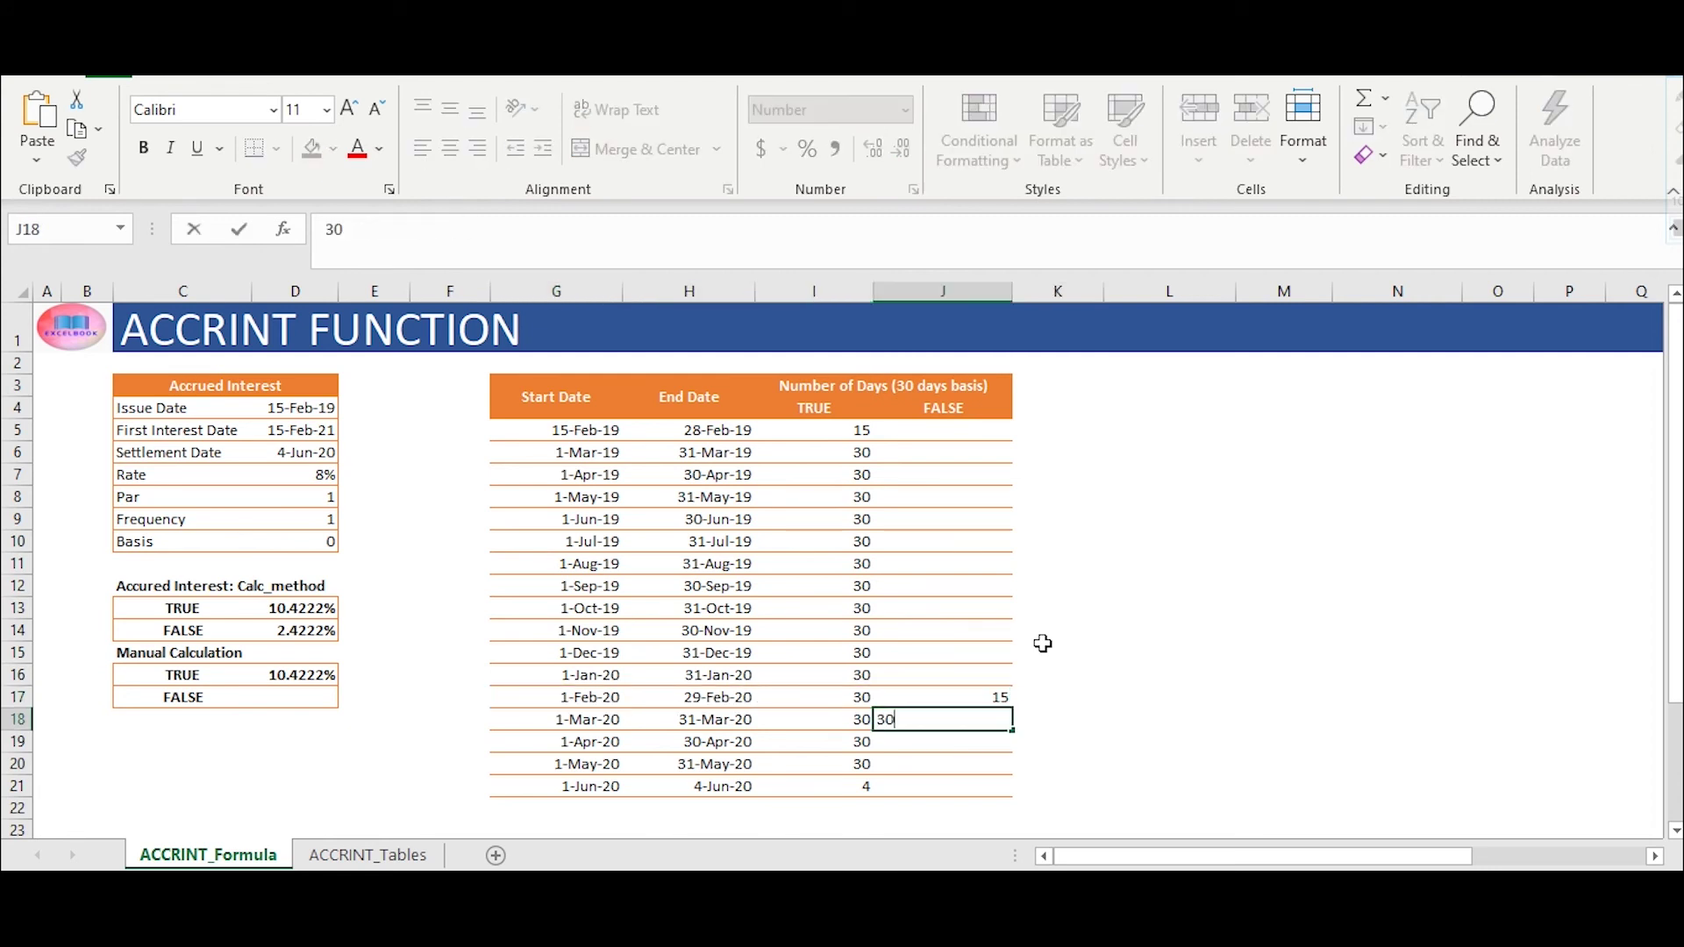
key(Return)
text(30)
key(Return)
text(30)
key(Return)
text(4)
key(Return)
key(Up)
Begin a manual FALSE interest formula in D17 referencing the Par value in D8
key(Left)
key(Left)
key(Left)
key(Left)
key(Left)
key(Up)
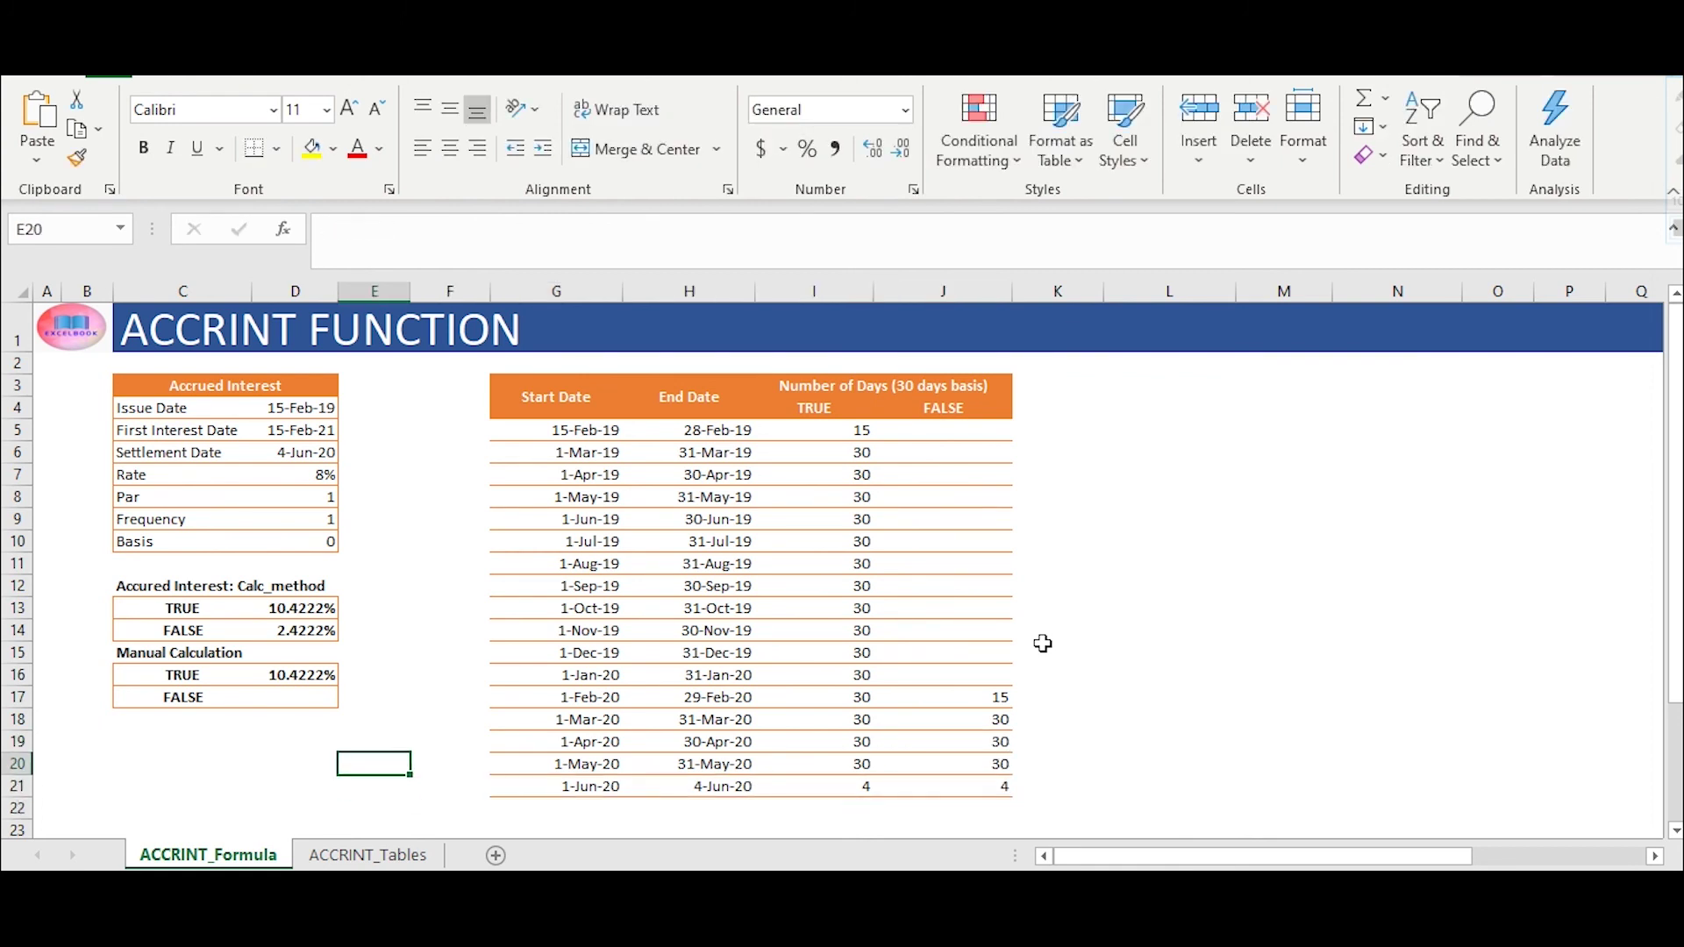
key(Up)
key(Up)
key(Up)
key(Left)
text(=)
key(Up)
key(Up)
key(Up)
key(Up)
key(Up)
key(Up)
key(Up)
key(Up)
key(Up)
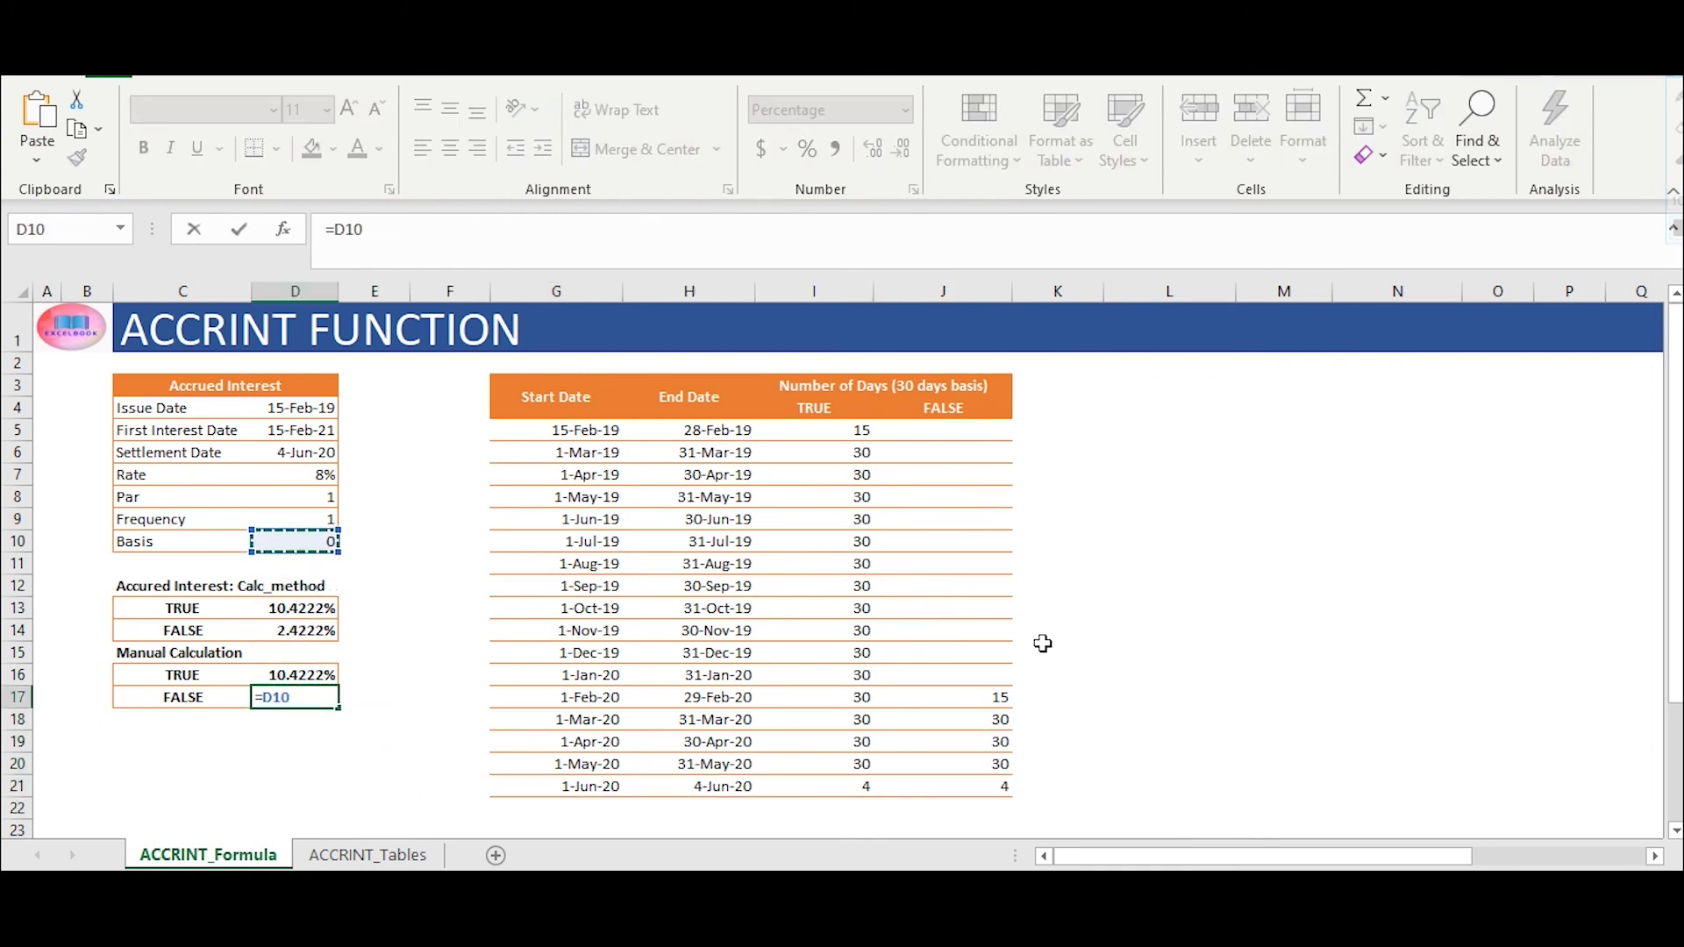
Complete D17 as =D8*D7*(SUM(J17:J21)/360), giving 2.4222% to match ACCRINT FALSE
text(*)
key(Up)
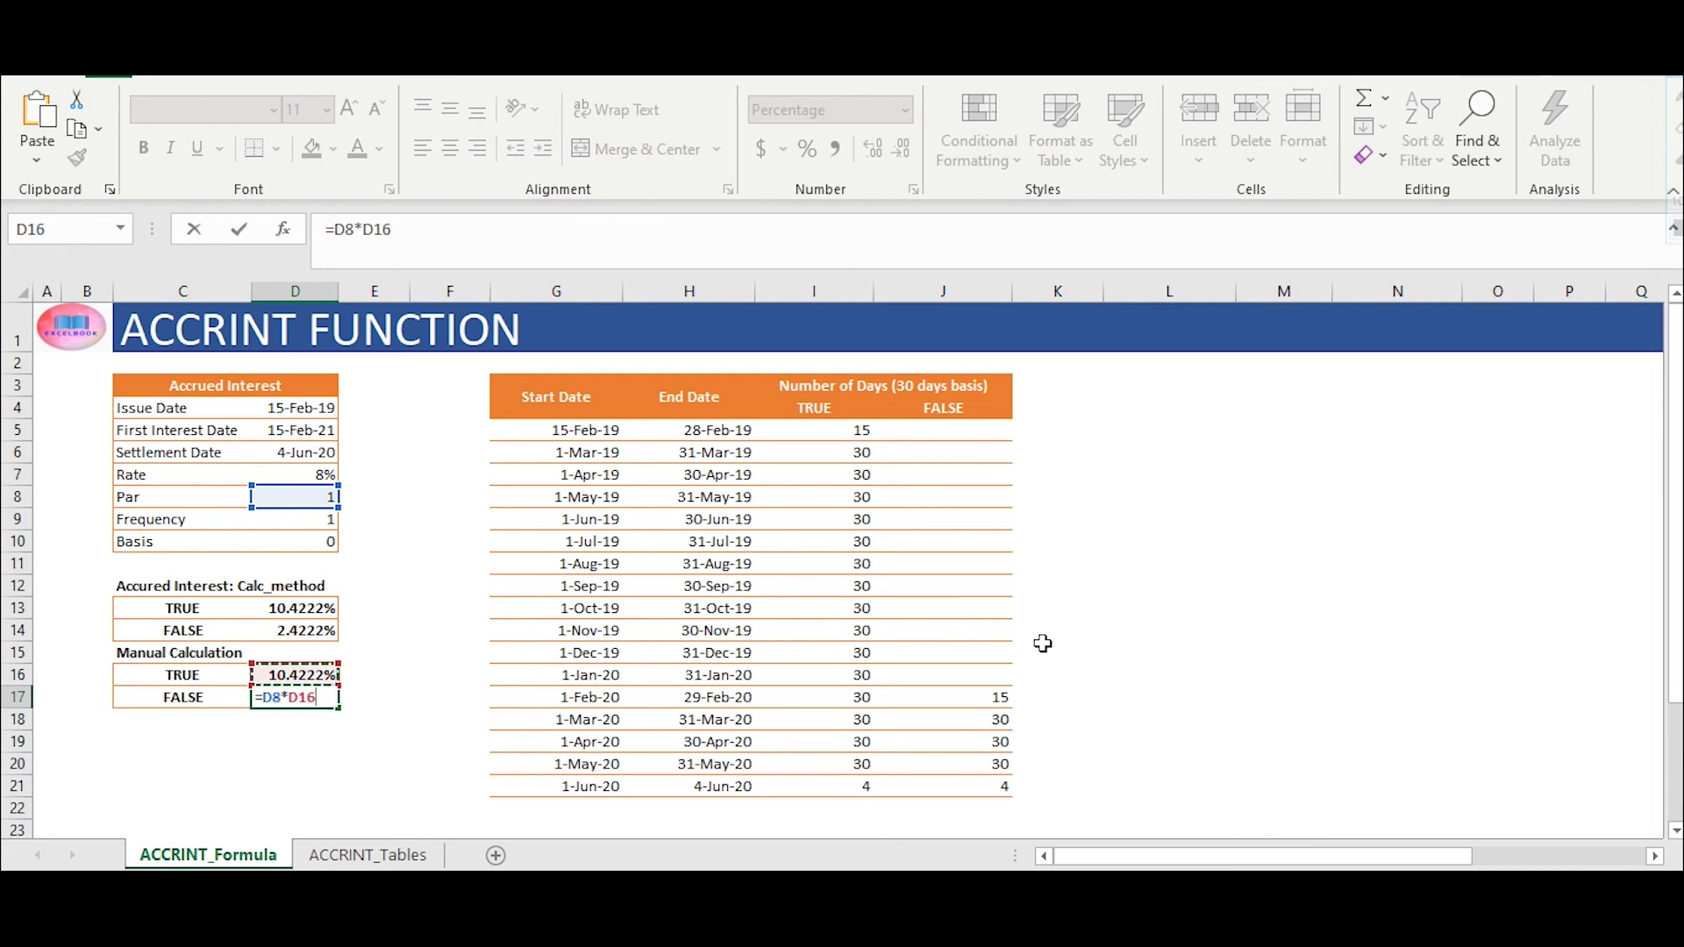
key(Up)
key(Up)
key(Up)
key(Up)
key(Up)
key(Up)
key(Up)
key(Up)
key(Up)
key(Left)
key(Right)
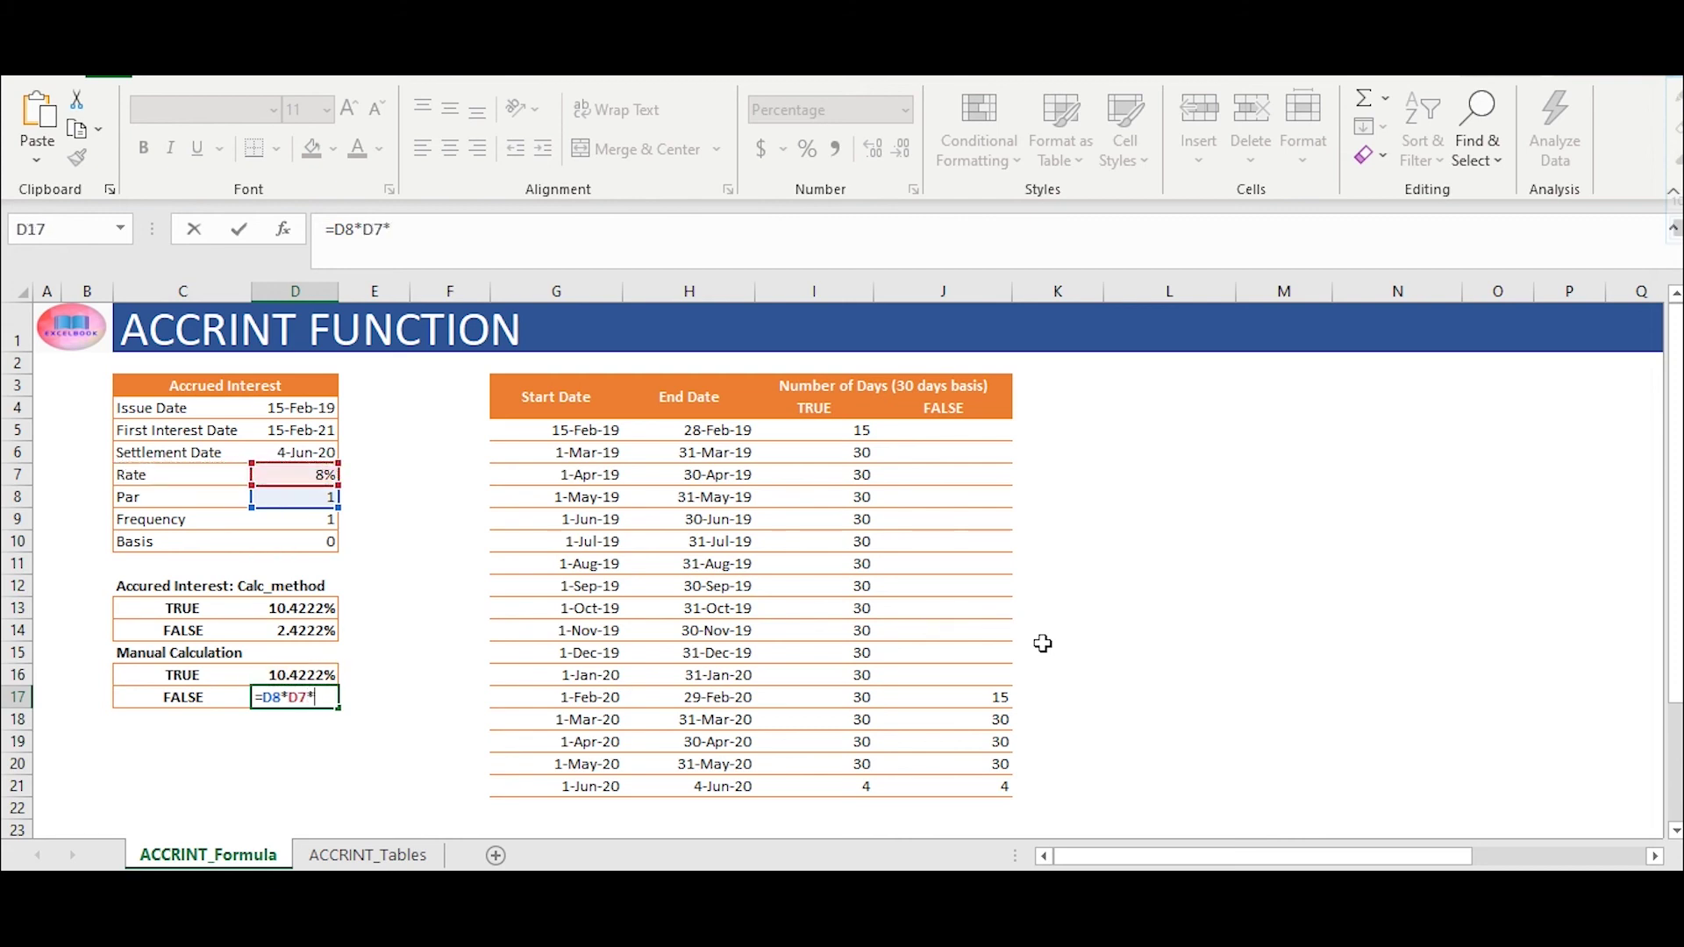
text(*(SUM()
key(Right)
key(Right)
key(Right)
key(Right)
key(Right)
key(Right)
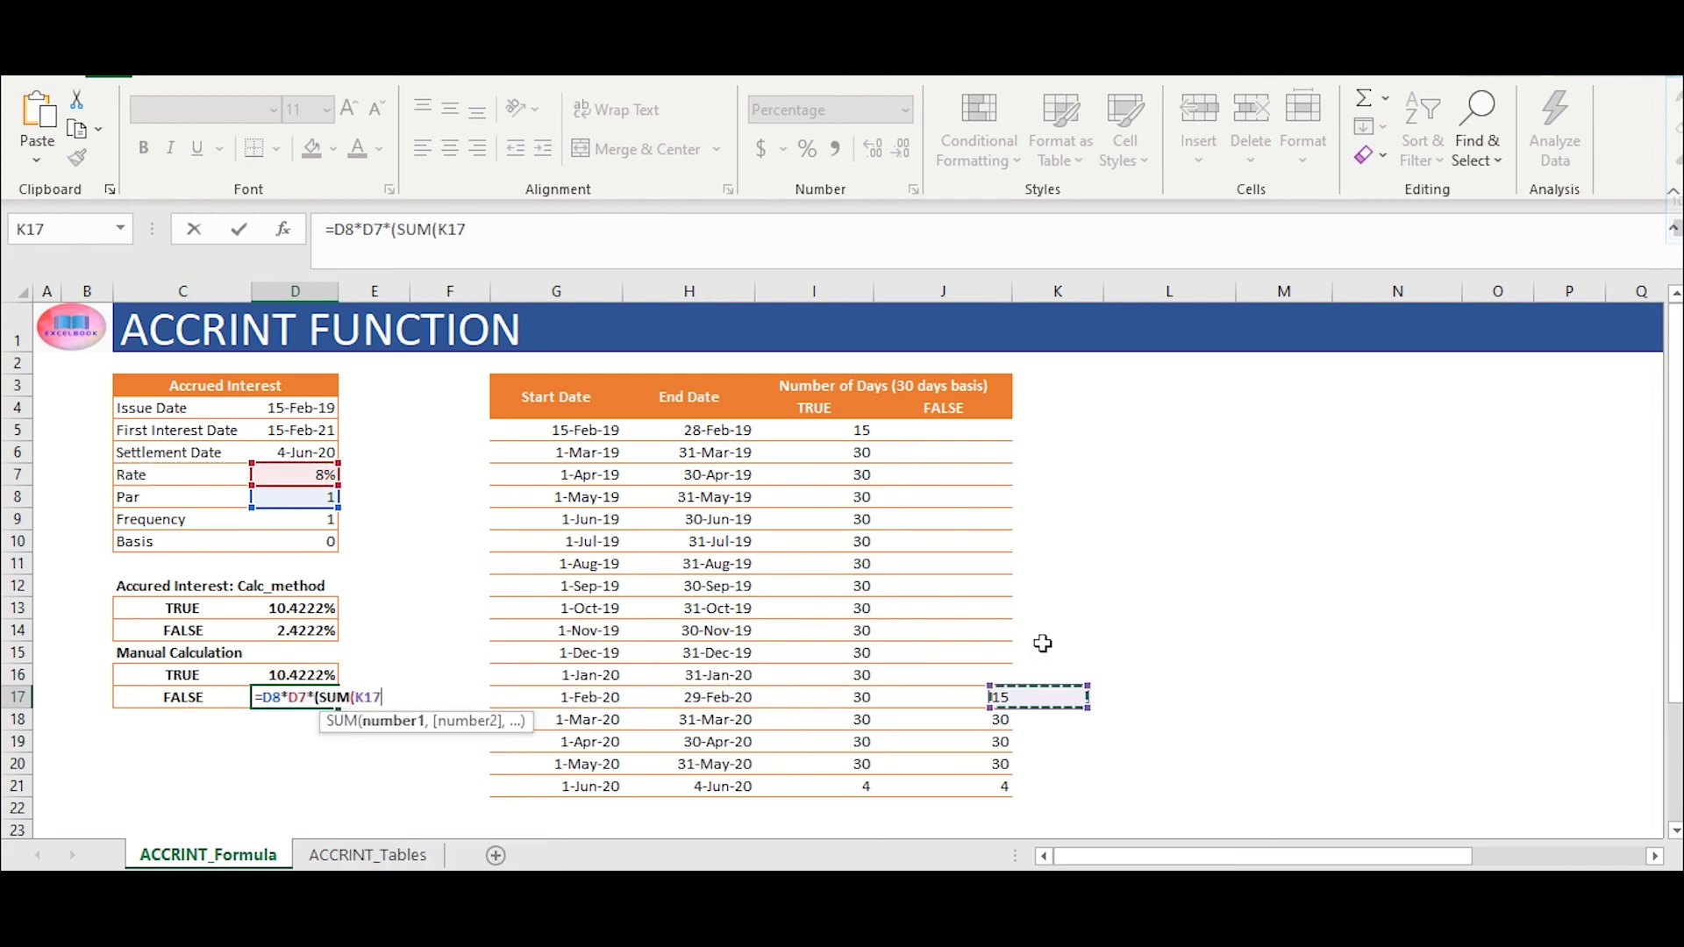
key(shift+Down)
key(shift+Down)
key(shift+Down)
key(shift+Down)
text()/360)
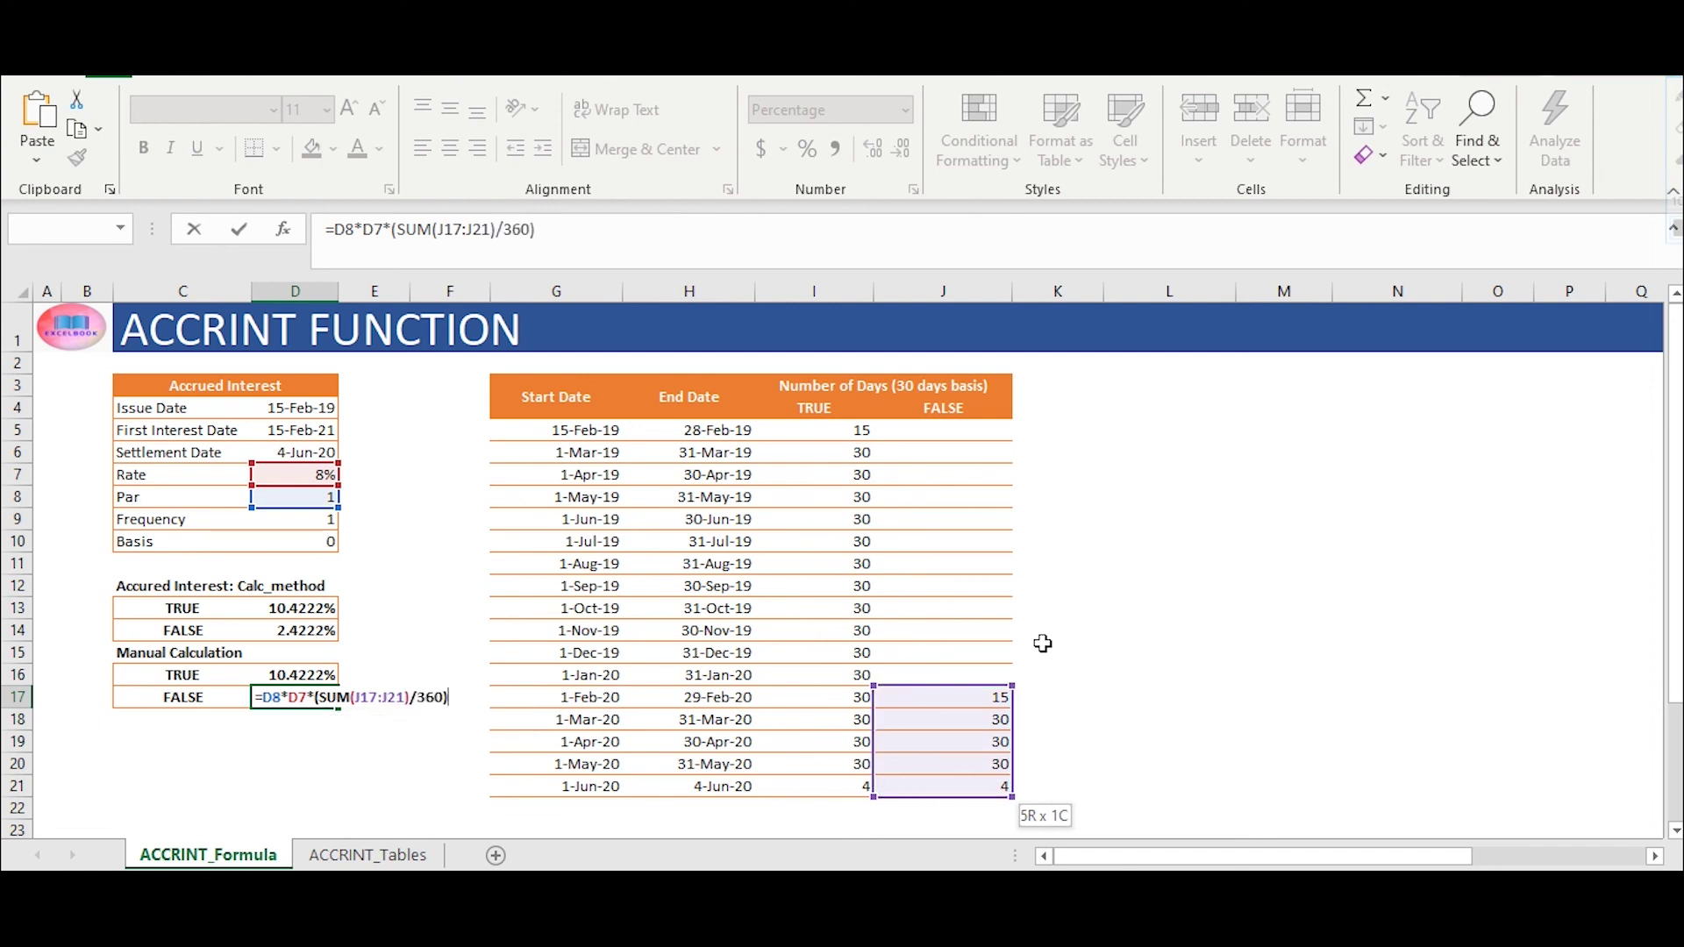
key(ctrl+Return)
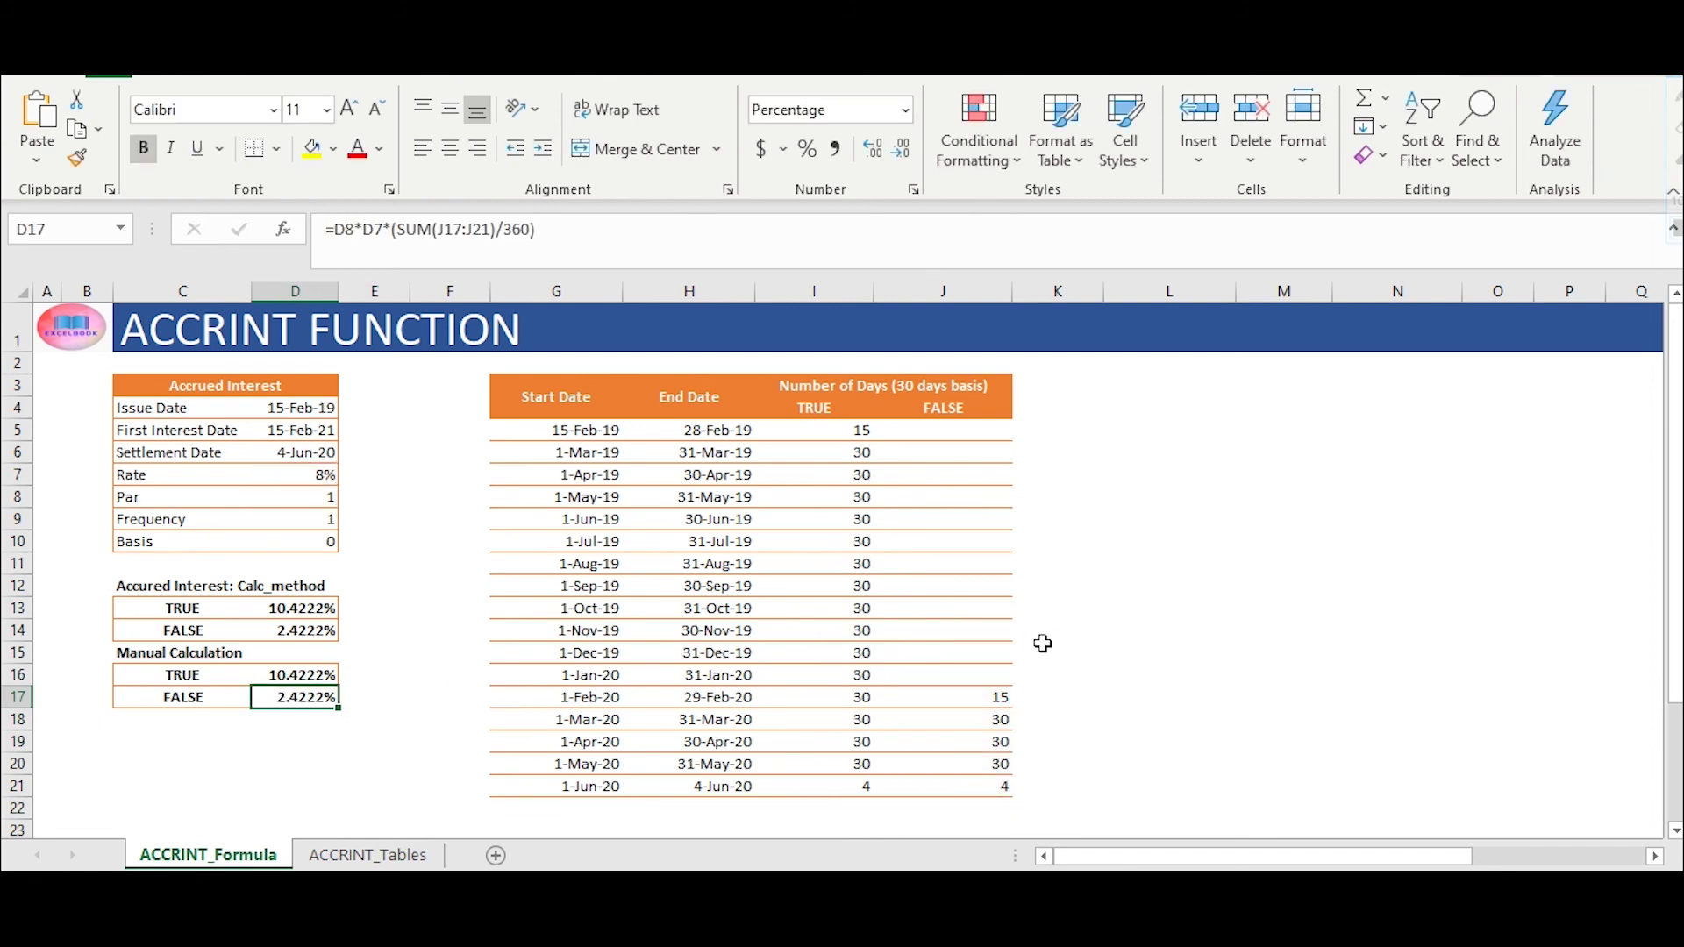
key(Up)
key(Up)
key(Up)
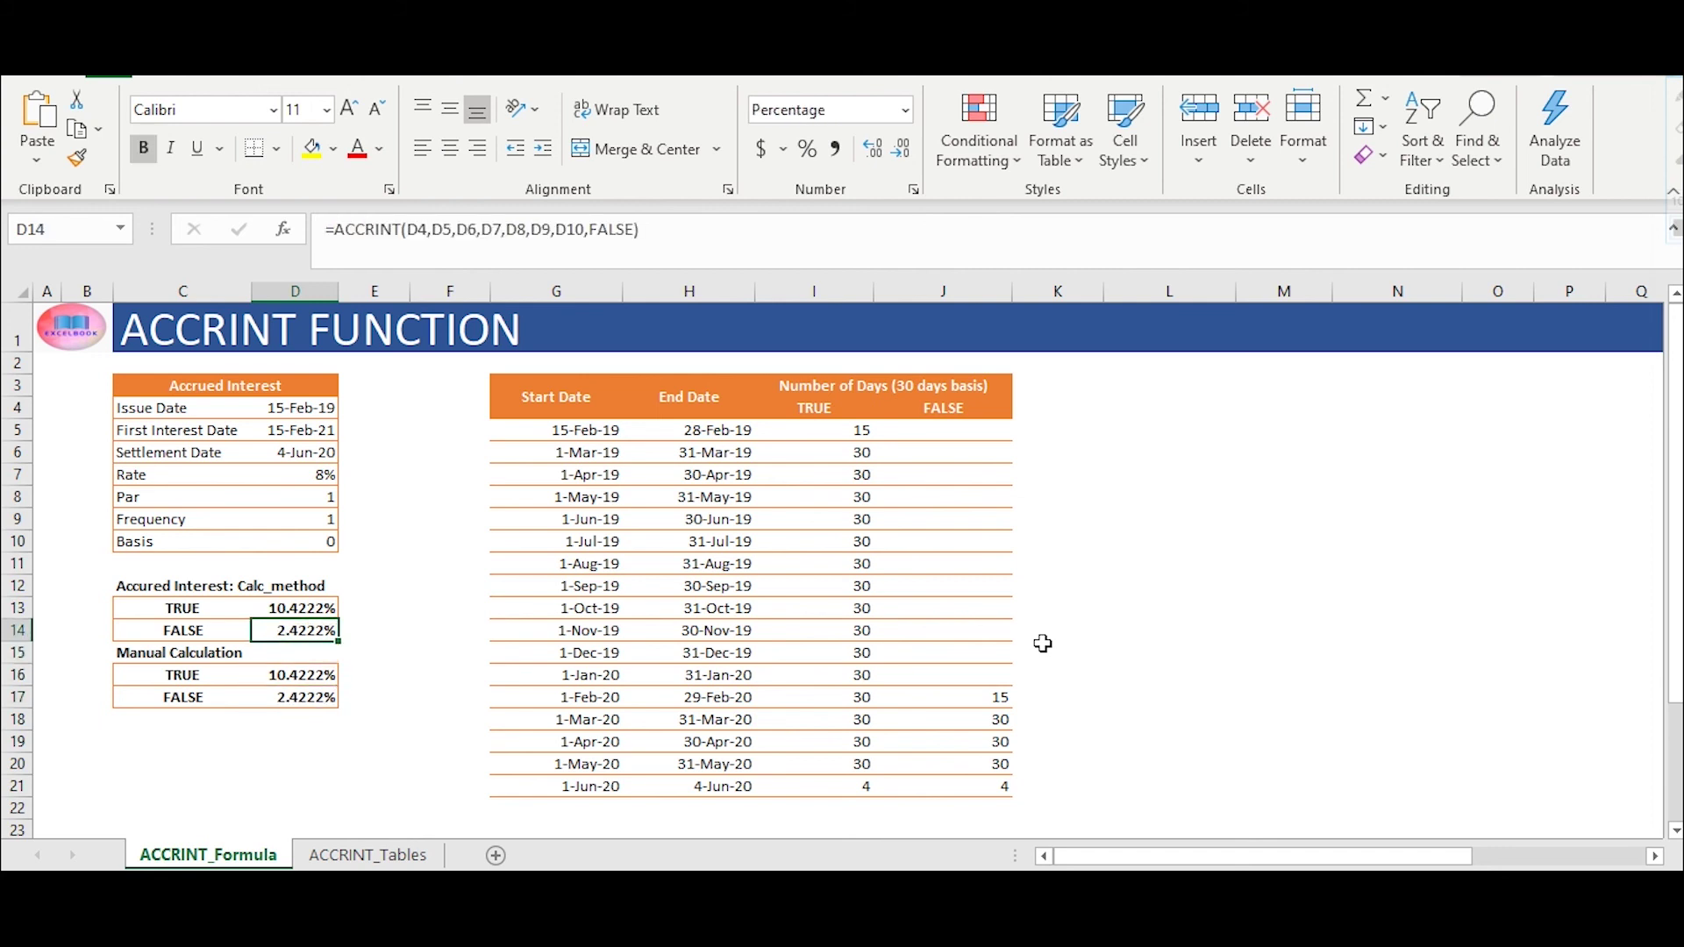
key(Down)
key(Down)
key(Down)
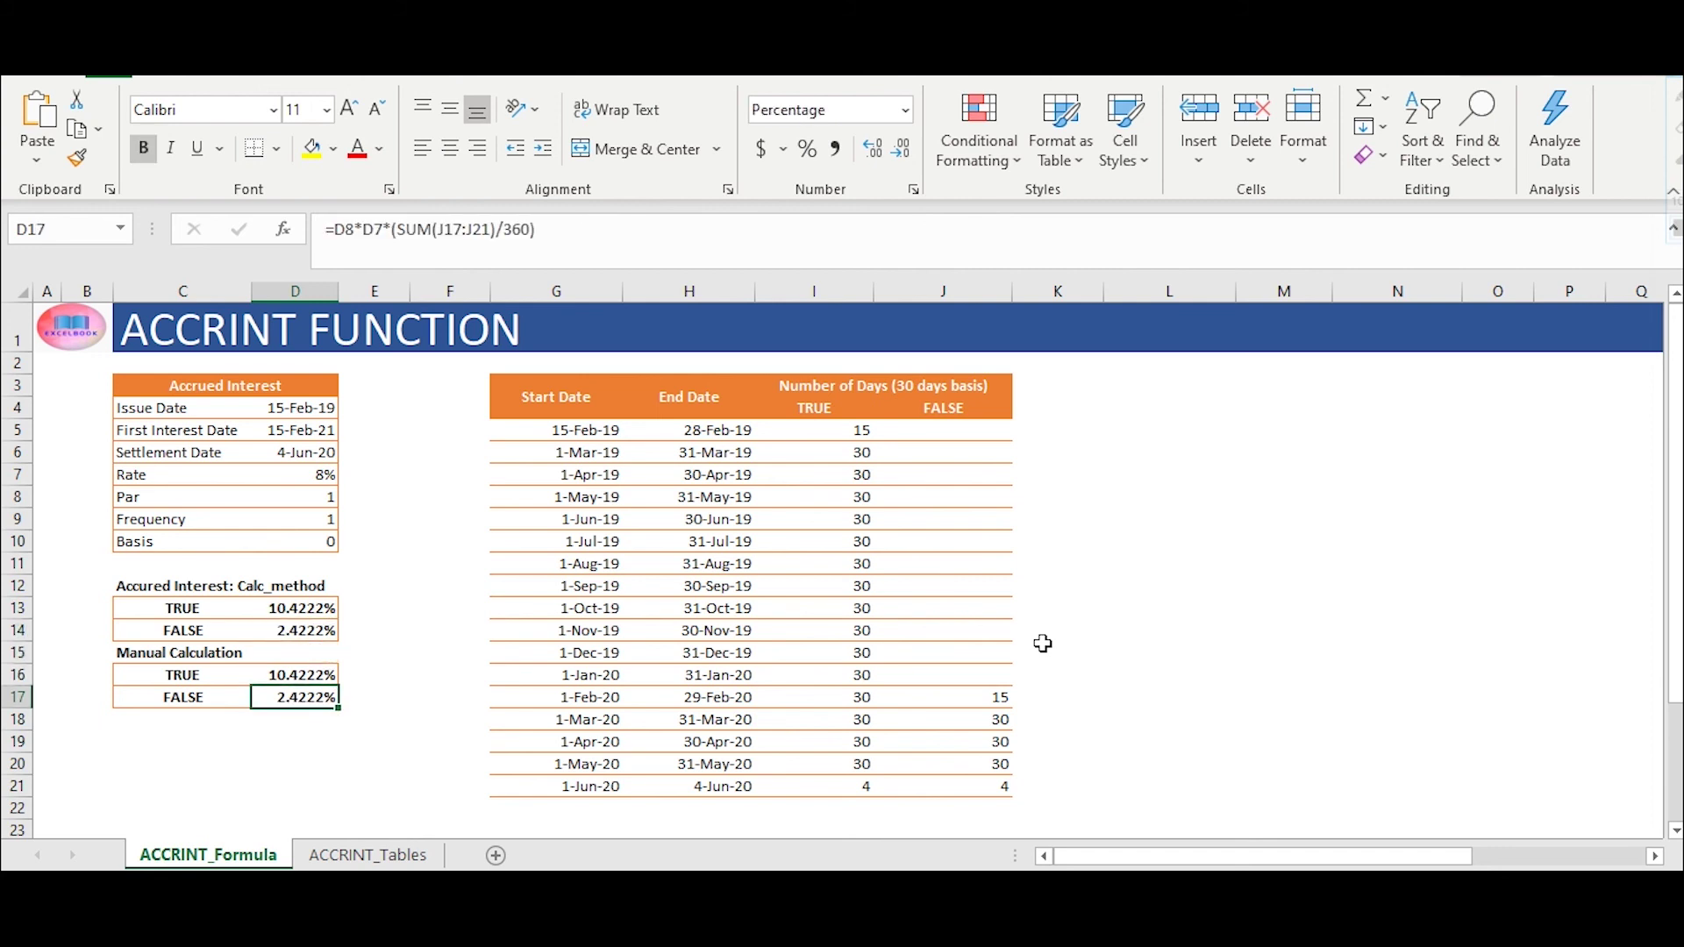
key(Up)
key(Up)
key(Up)
key(Up)
key(Up)
key(Up)
key(Up)
key(Down)
key(Down)
key(Down)
key(Down)
key(Down)
key(Down)
key(Down)
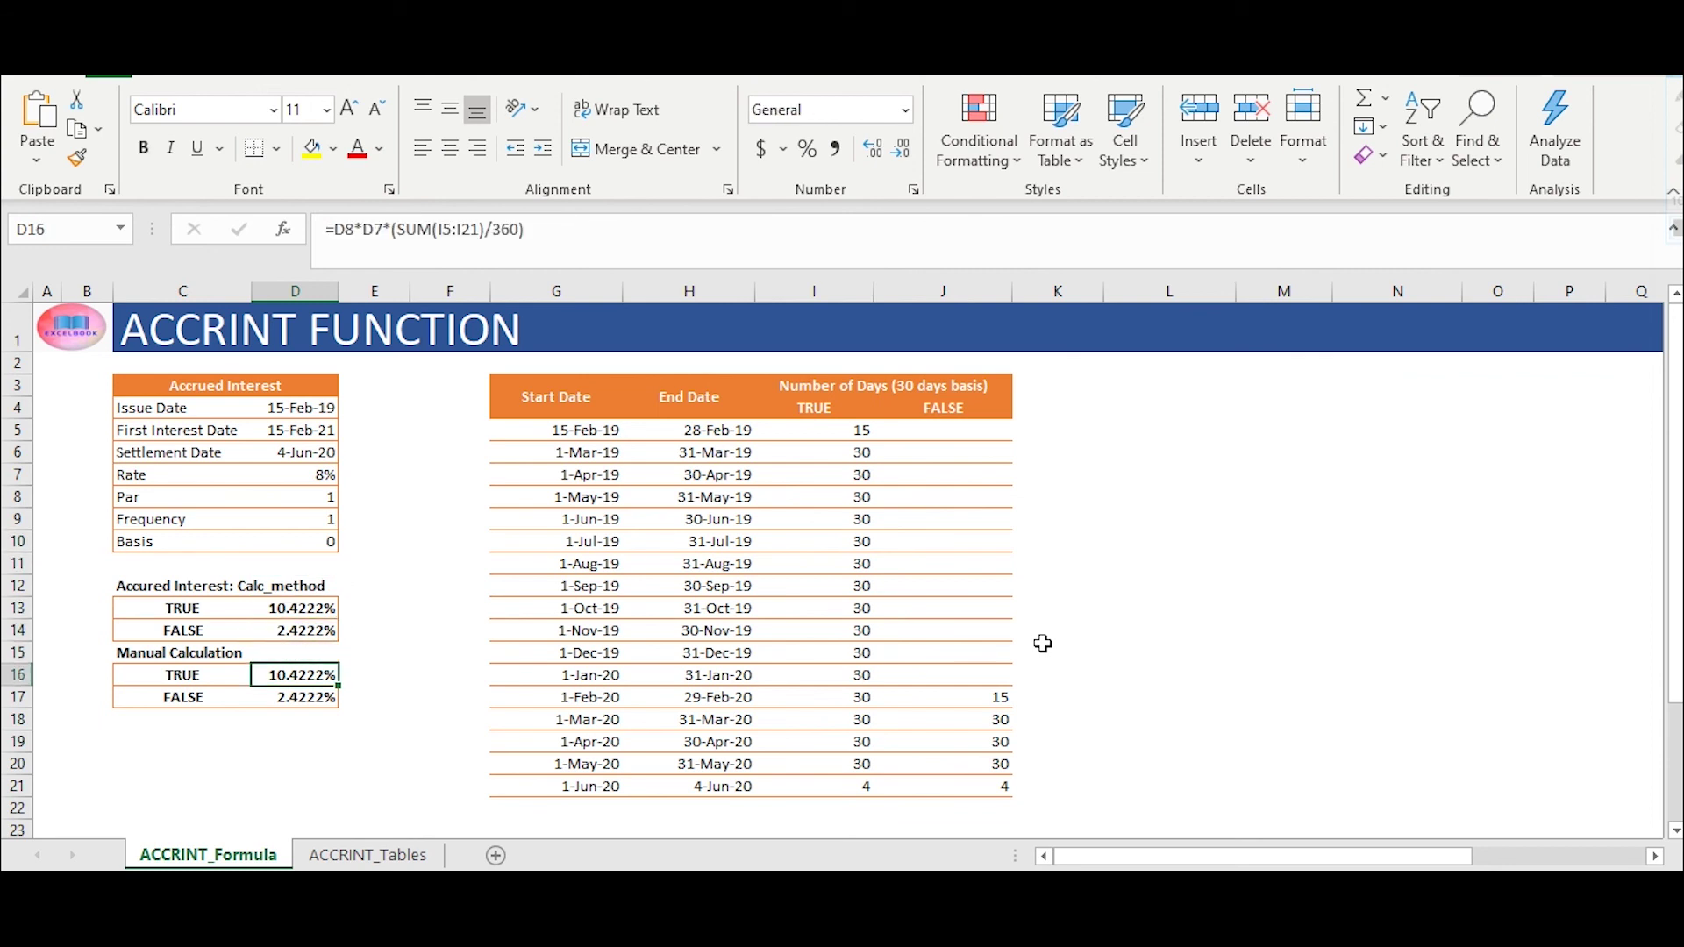